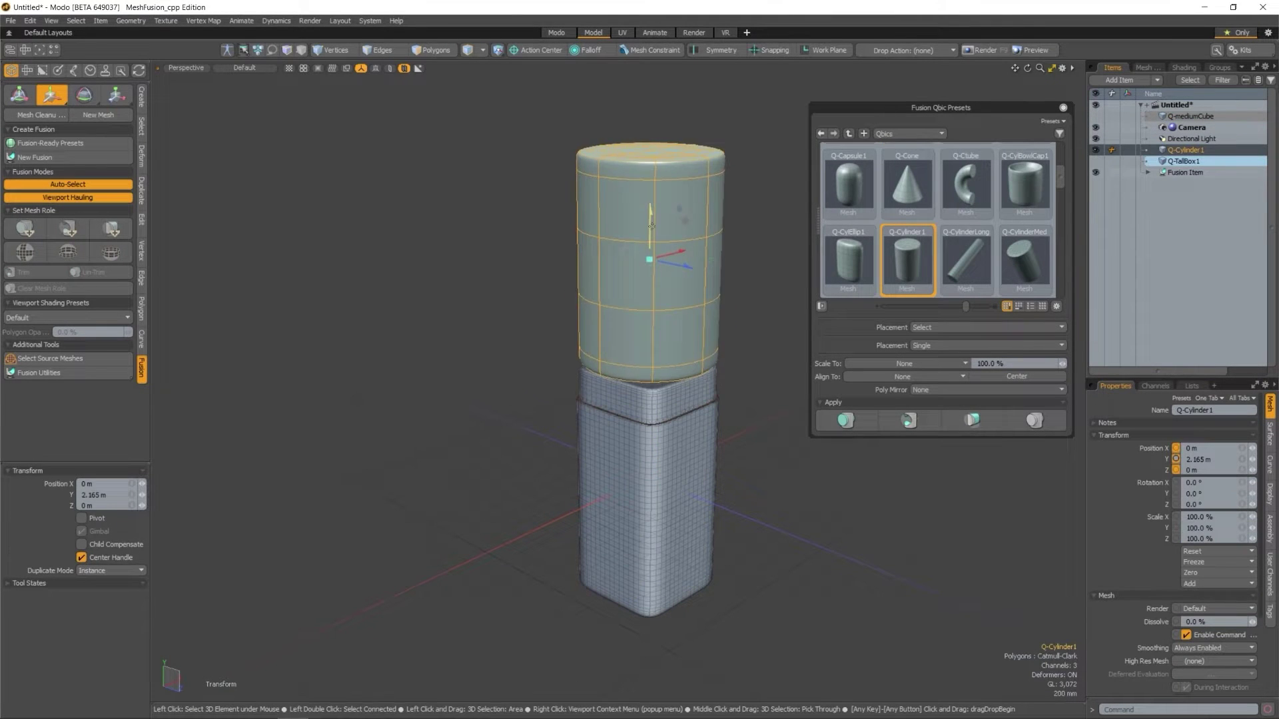
Lower the cylinder to 1.8 m on top of the box, scale it to 63.315% in X and Z, and fuse it
{"action": "left_click_drag", "start_coordinate": [650, 226], "coordinate": [651, 271]}
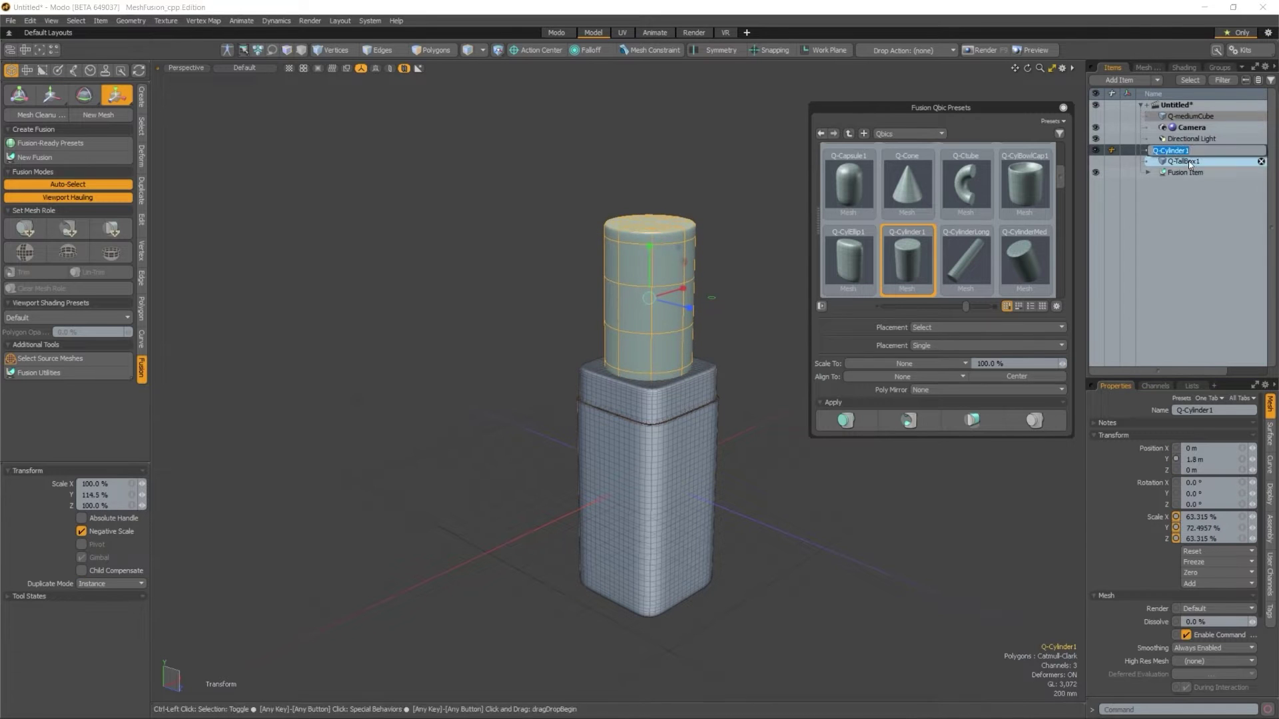
{"action": "left_click", "coordinate": [28, 230]}
{"action": "scroll", "coordinate": [636, 222], "scroll_direction": "up", "scroll_amount": 5}
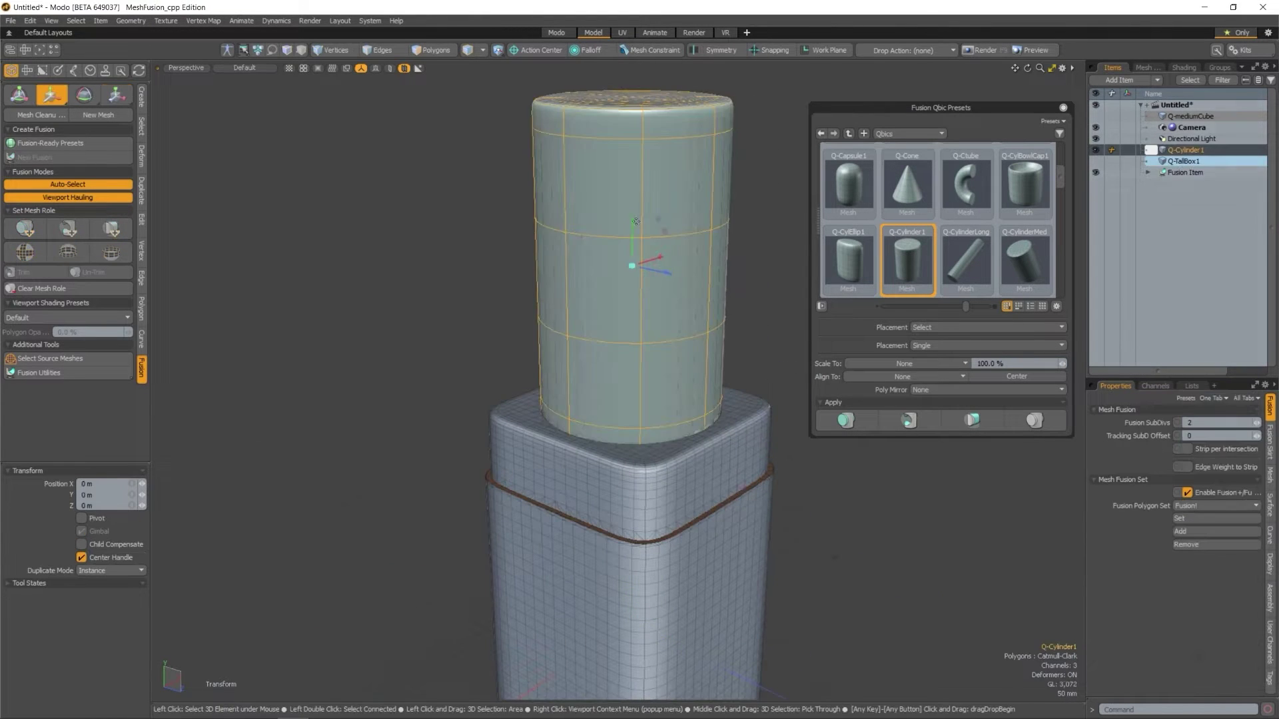
Add a second Q-Cylinder1 preset, raise it to 2.35 m over the neck, and apply it to the Fusion Item
{"action": "left_click", "coordinate": [1184, 174]}
{"action": "double_click", "coordinate": [1007, 275]}
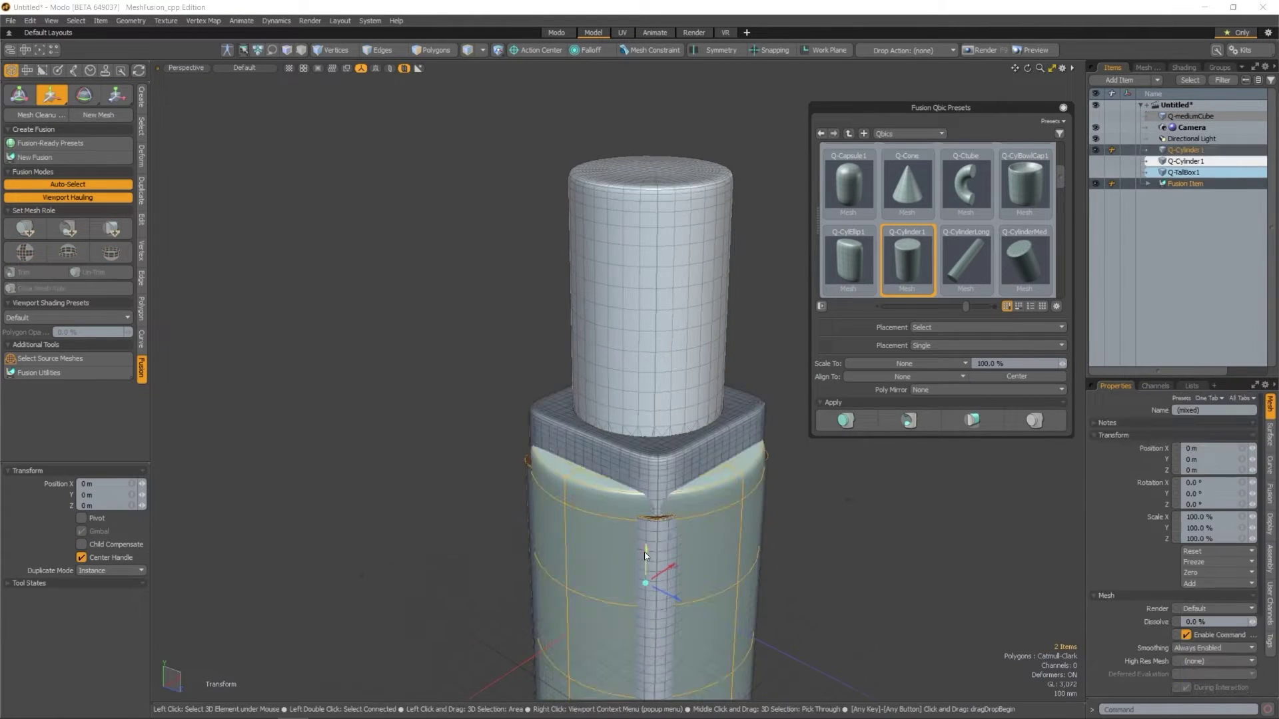
{"action": "left_click_drag", "start_coordinate": [648, 416], "coordinate": [647, 160]}
{"action": "left_click_drag", "start_coordinate": [563, 250], "coordinate": [562, 214], "text": "alt"}
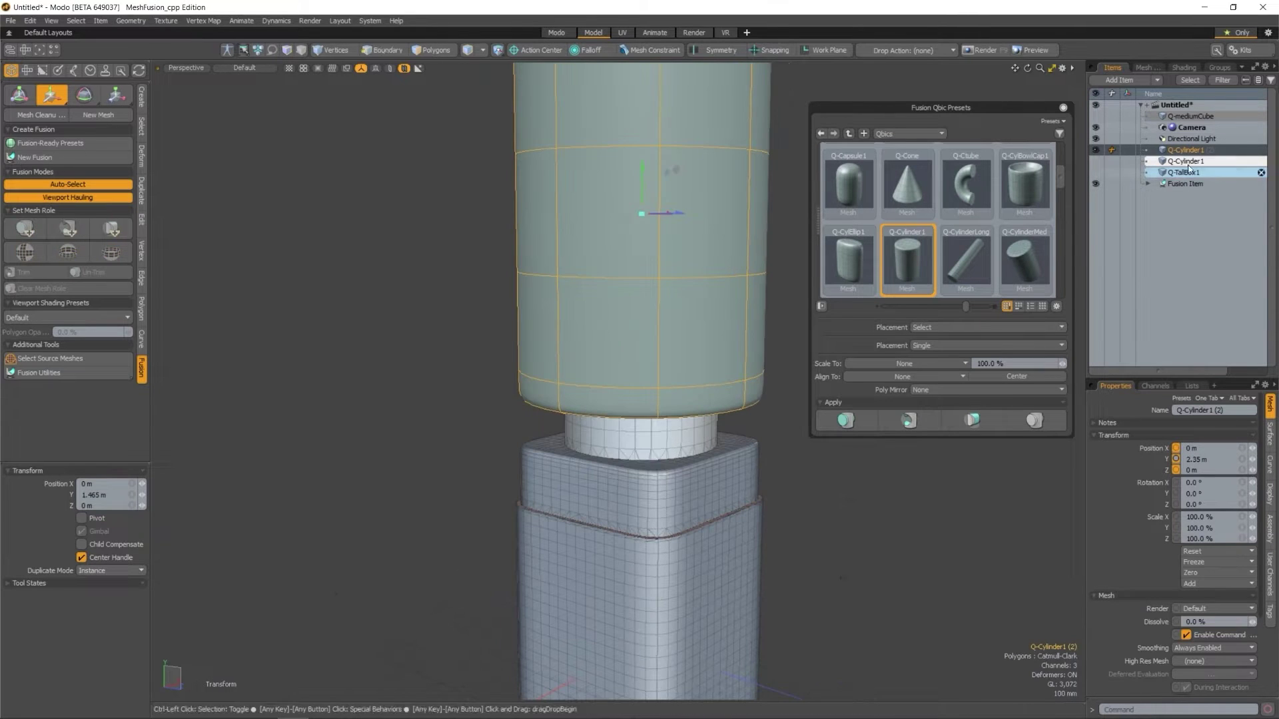
{"action": "left_click", "coordinate": [649, 436]}
{"action": "left_click", "coordinate": [1188, 160]}
{"action": "left_click", "coordinate": [1194, 150]}
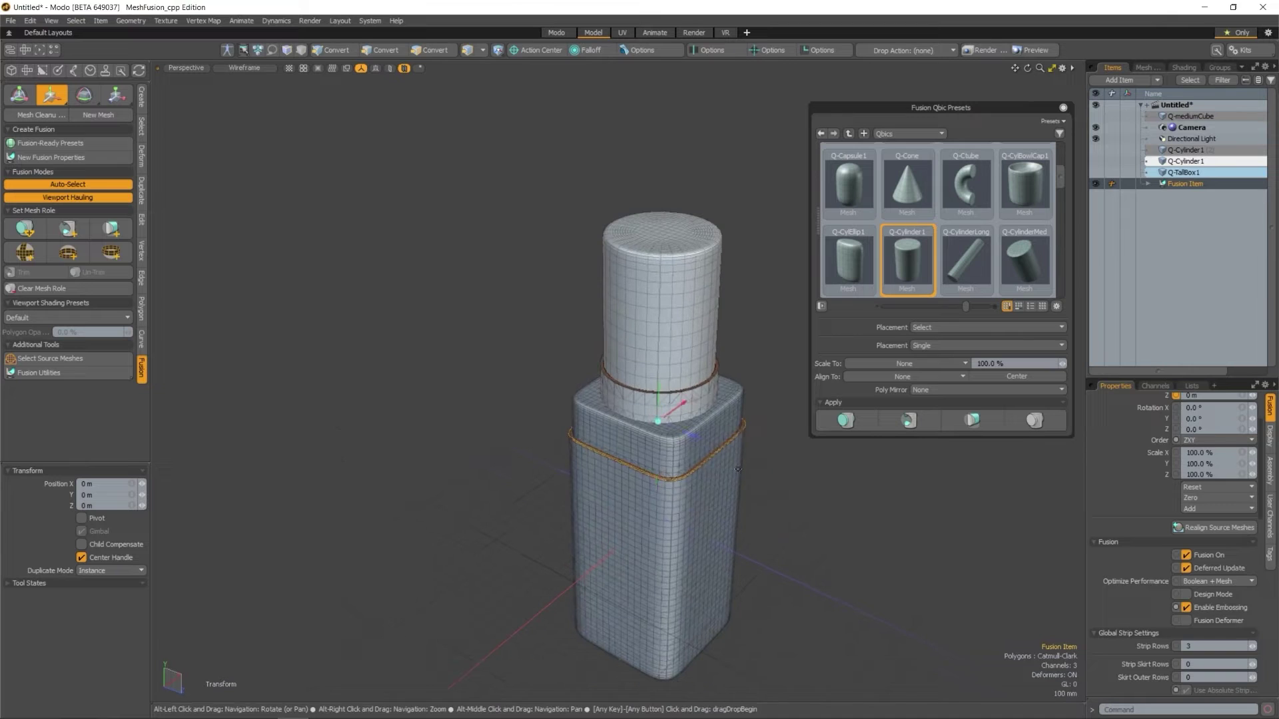
Add a Q-CylinderLong preset, raise it through the bottle's neck, and subtract it to hollow out the opening
{"action": "double_click", "coordinate": [965, 260]}
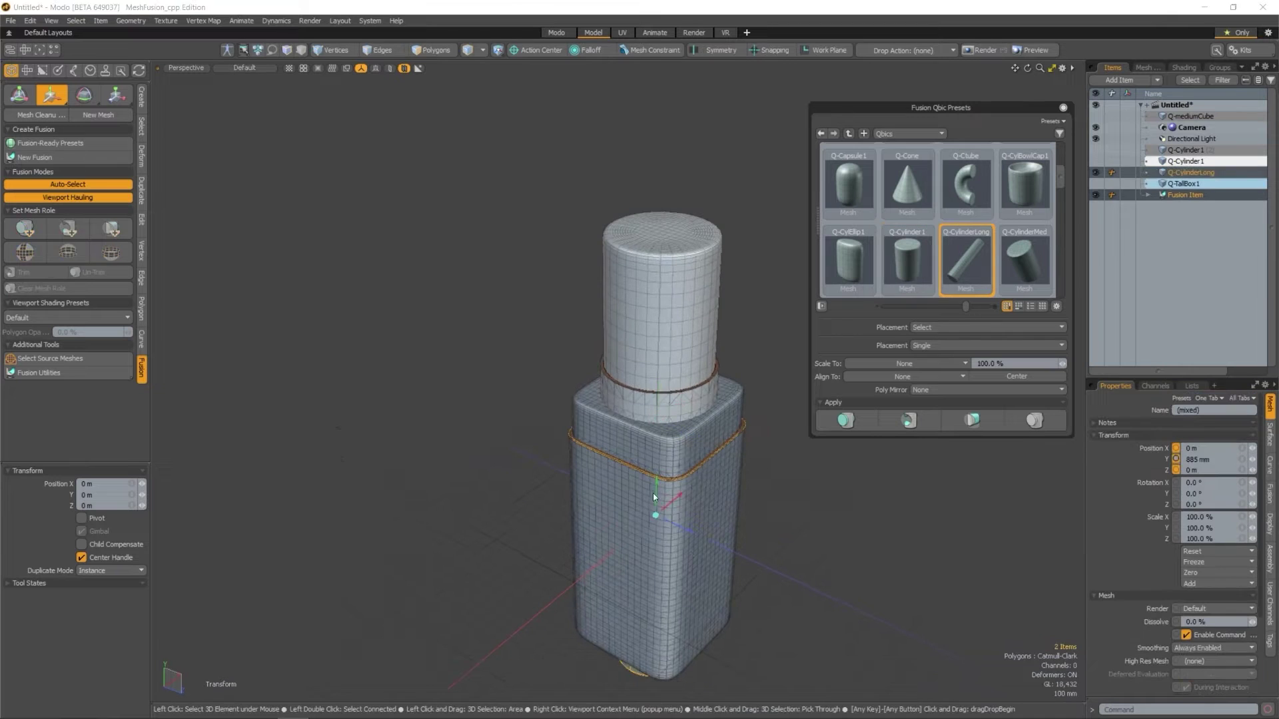
{"action": "left_click_drag", "start_coordinate": [656, 496], "coordinate": [658, 237]}
{"action": "left_click_drag", "start_coordinate": [694, 406], "coordinate": [694, 374], "text": "alt"}
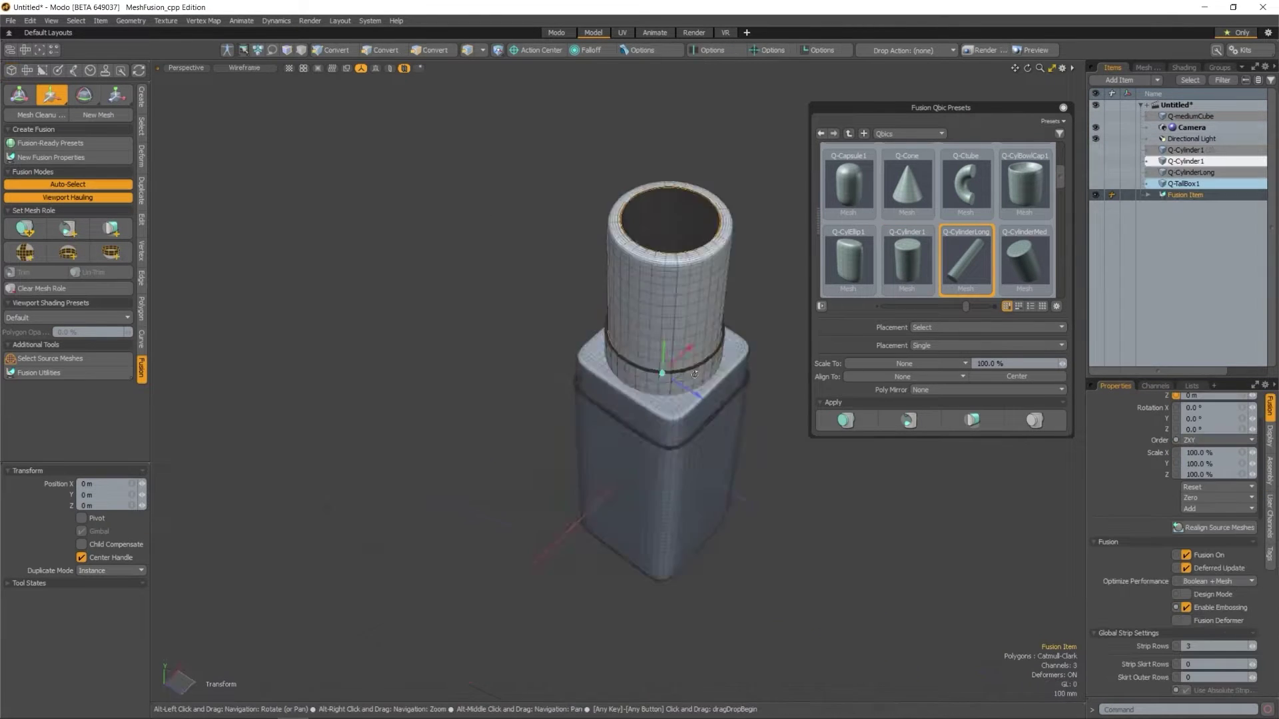
{"action": "left_click_drag", "start_coordinate": [673, 362], "coordinate": [673, 266], "text": "alt"}
Add a Q-BoxTab1 preset mesh and raise it to the top of the bottle's neck
{"action": "scroll", "coordinate": [919, 264], "scroll_direction": "up", "scroll_amount": 3}
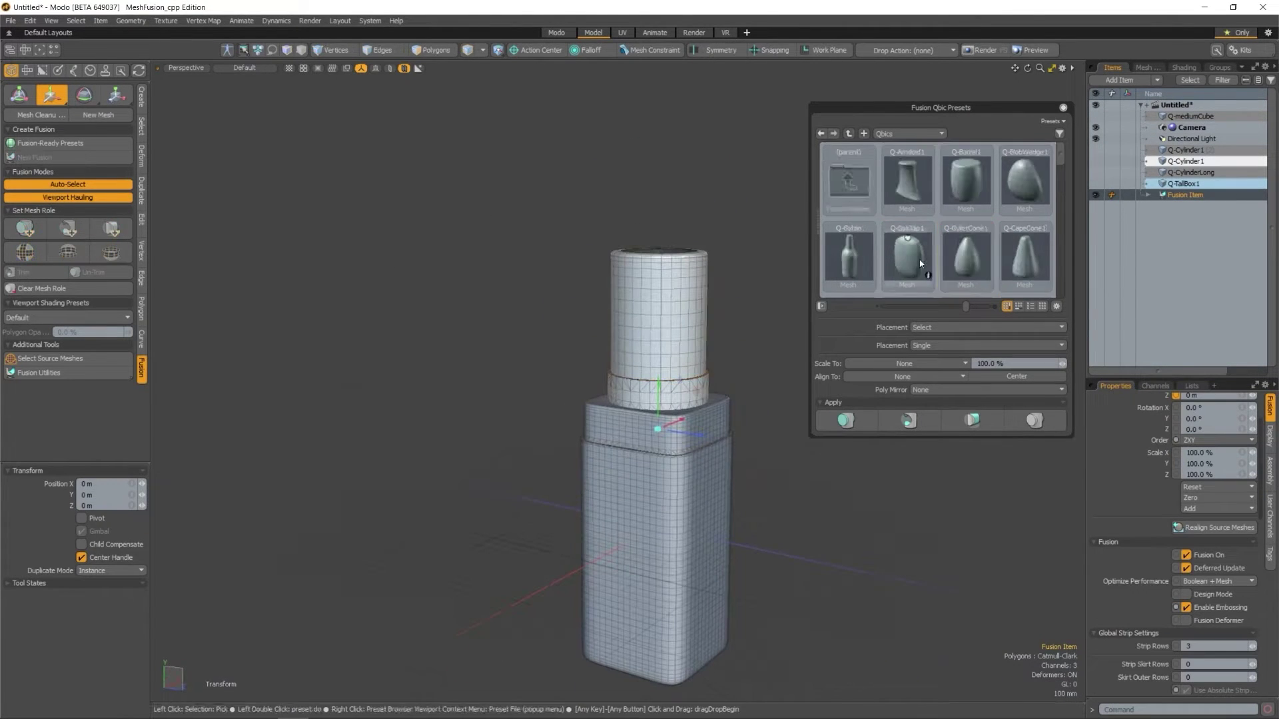
{"action": "double_click", "coordinate": [901, 262]}
{"action": "left_click_drag", "start_coordinate": [658, 485], "coordinate": [658, 160]}
{"action": "left_click", "coordinate": [1185, 206], "text": "ctrl"}
{"action": "left_click_drag", "start_coordinate": [1190, 116], "coordinate": [1184, 205]}
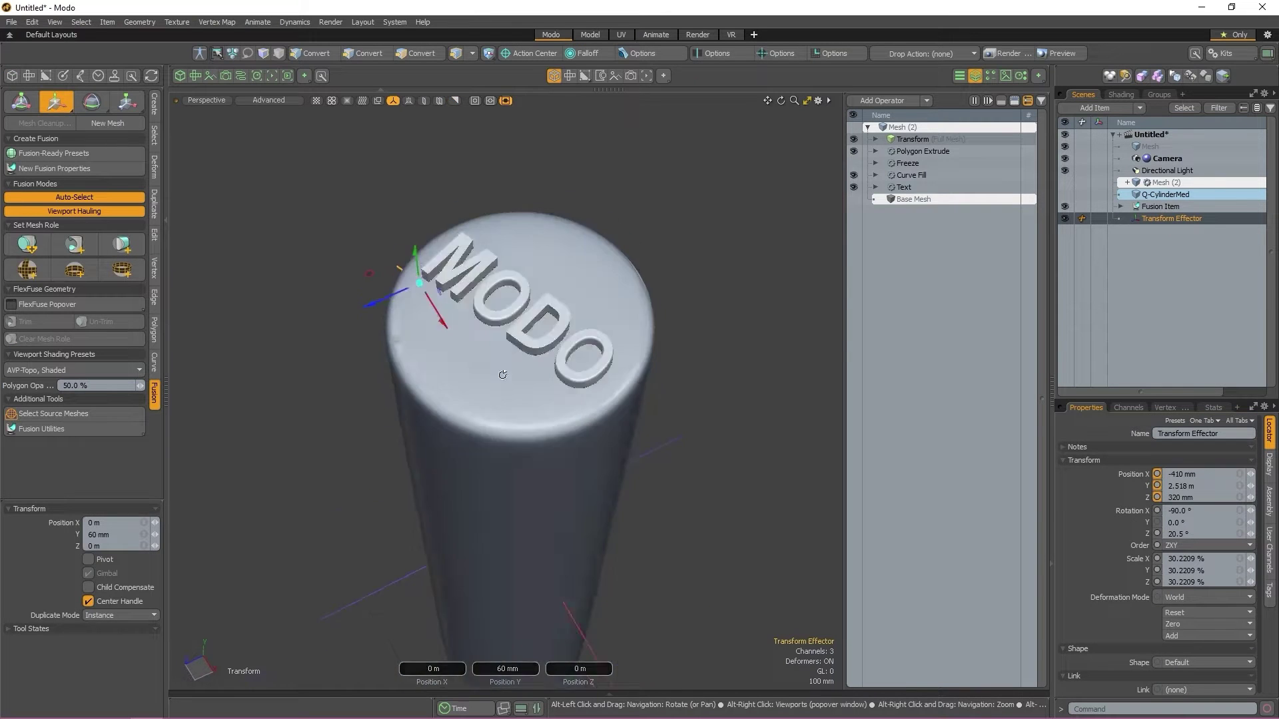
Select the fusion strip around the base of a raised MODO letter and set its Strip Profile to 187.5%
{"action": "left_click_drag", "start_coordinate": [466, 300], "coordinate": [549, 327], "text": "alt"}
{"action": "scroll", "coordinate": [549, 327], "scroll_direction": "up", "scroll_amount": 2}
{"action": "left_click", "coordinate": [564, 438]}
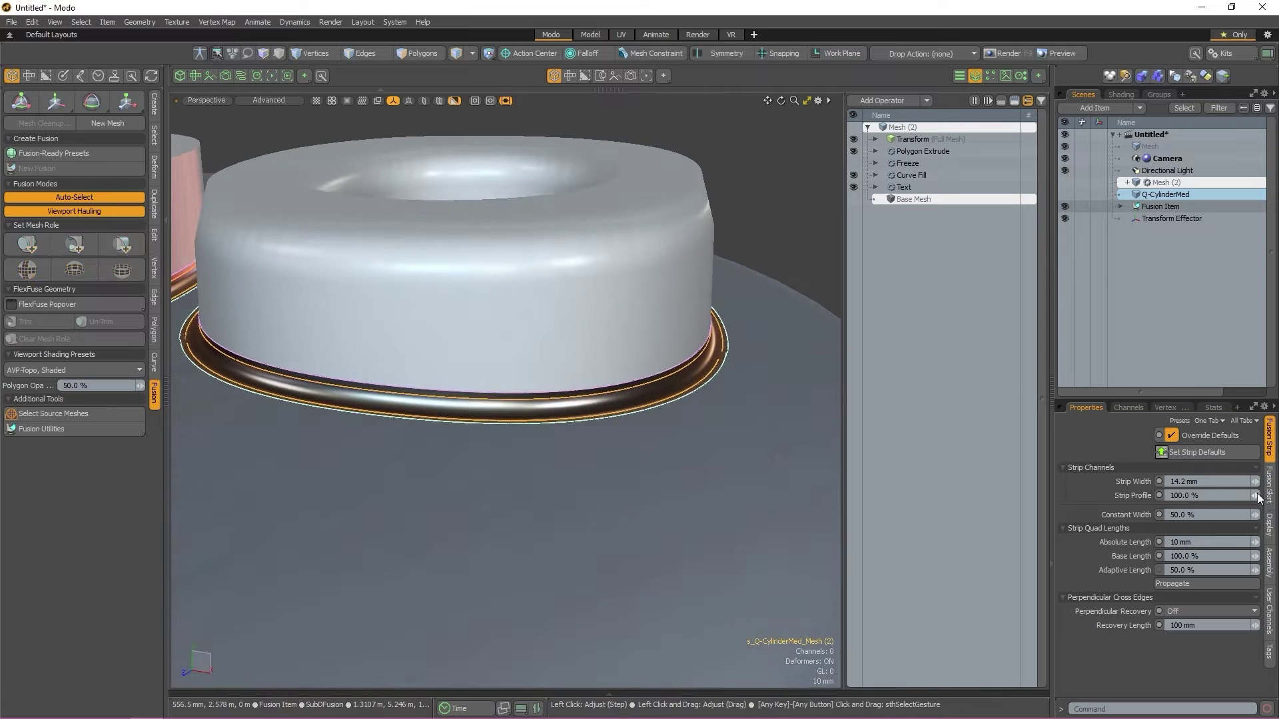
{"action": "left_click_drag", "start_coordinate": [1260, 499], "coordinate": [1266, 498]}
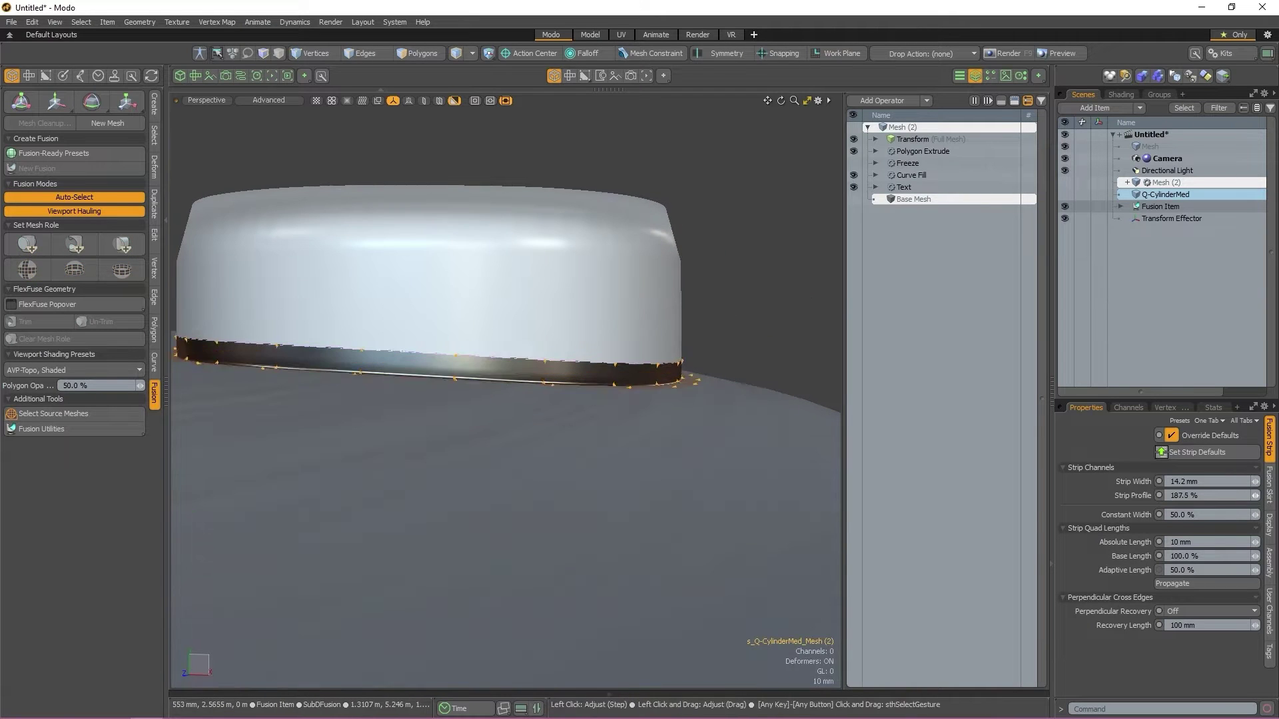
{"action": "left_click_drag", "start_coordinate": [1261, 498], "coordinate": [1265, 504]}
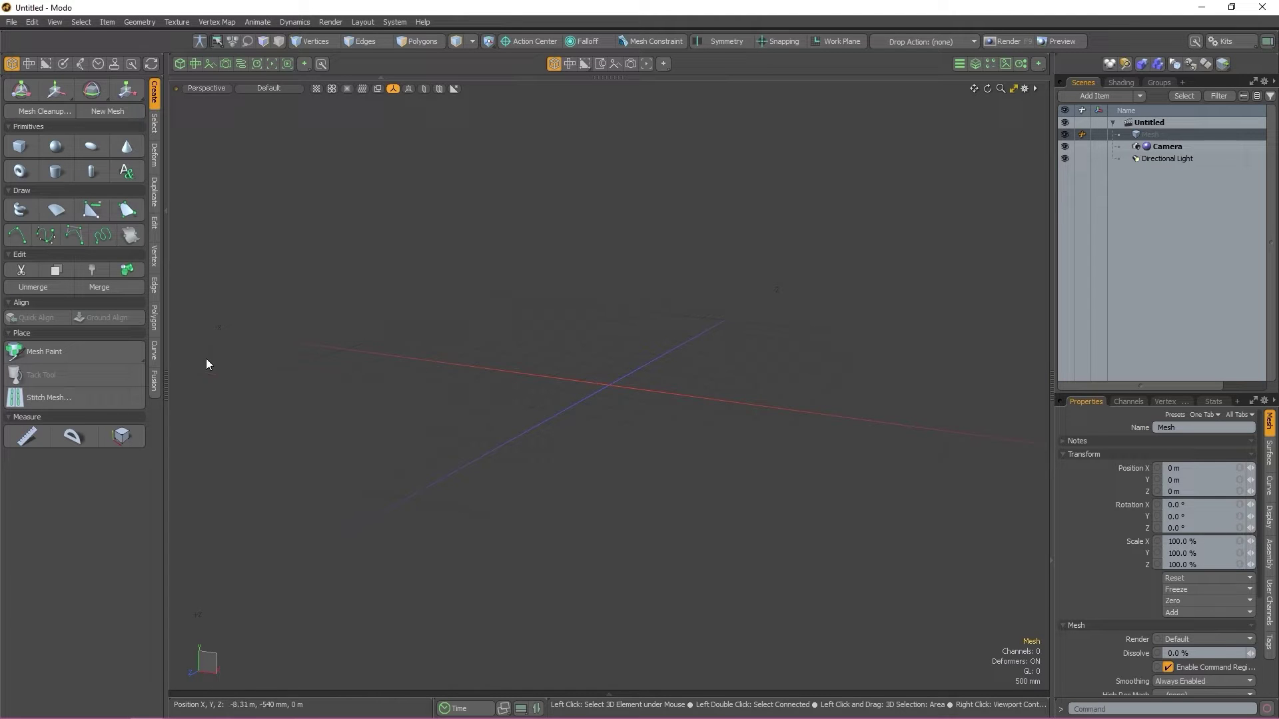
Add the Q-TubeSquare mesh from the Fusion-Ready Presets to the empty scene
{"action": "left_click", "coordinate": [154, 381]}
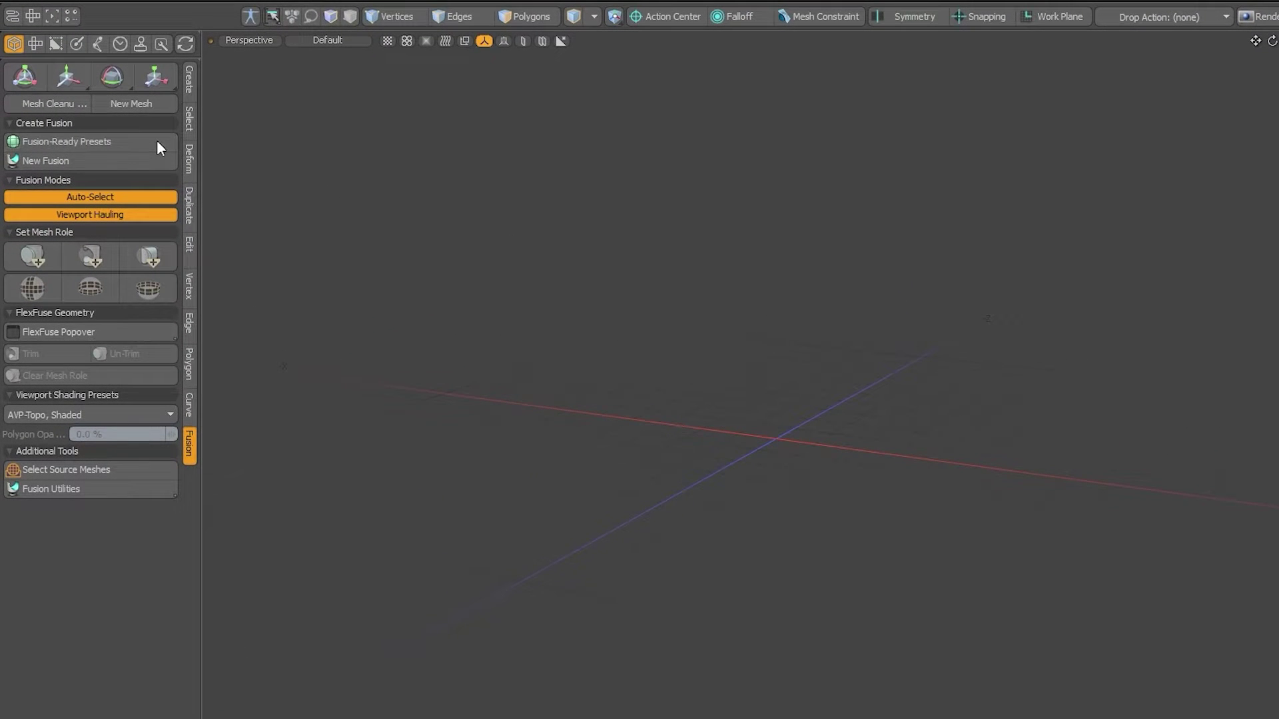
{"action": "left_click", "coordinate": [158, 140]}
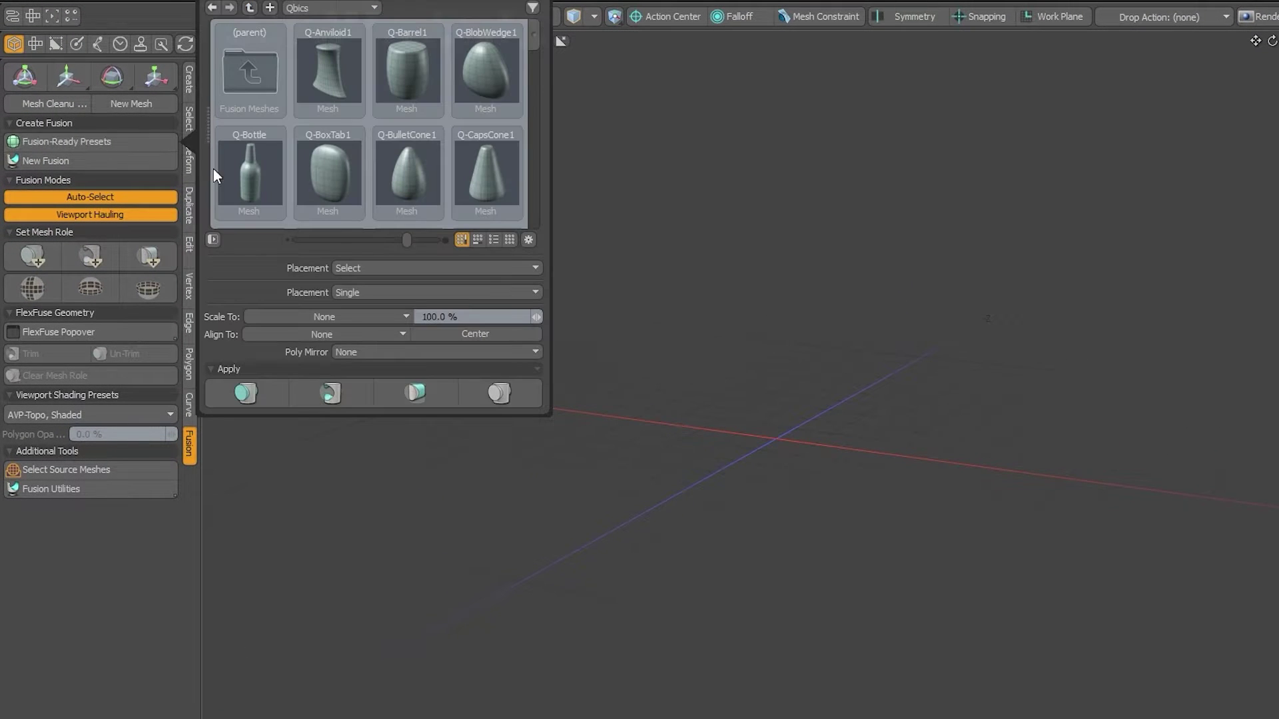
{"action": "left_click_drag", "start_coordinate": [536, 39], "coordinate": [523, 228]}
{"action": "double_click", "coordinate": [486, 177]}
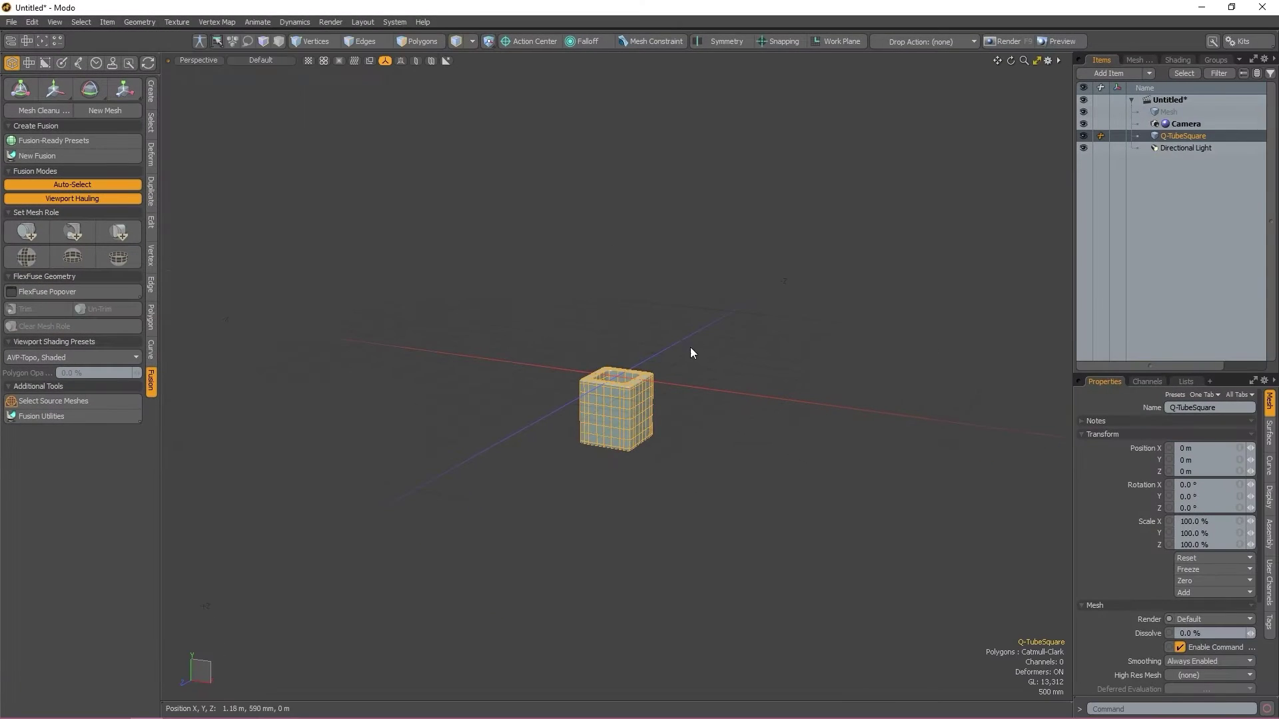
{"action": "right_click_drag", "start_coordinate": [762, 394], "coordinate": [820, 394], "text": "alt"}
{"action": "left_click_drag", "start_coordinate": [506, 466], "coordinate": [465, 559], "text": "alt"}
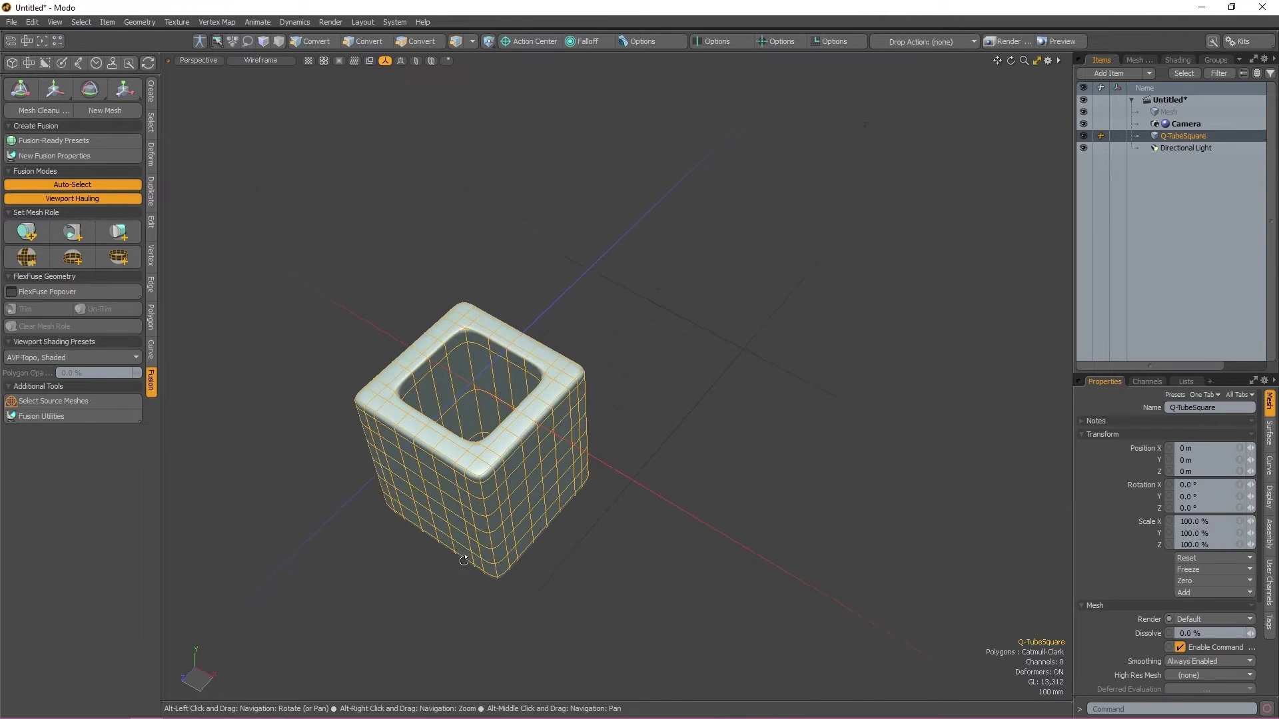
{"action": "middle_click_drag", "start_coordinate": [464, 446], "coordinate": [534, 400], "text": "alt"}
{"action": "left_click_drag", "start_coordinate": [534, 399], "coordinate": [692, 403], "text": "alt"}
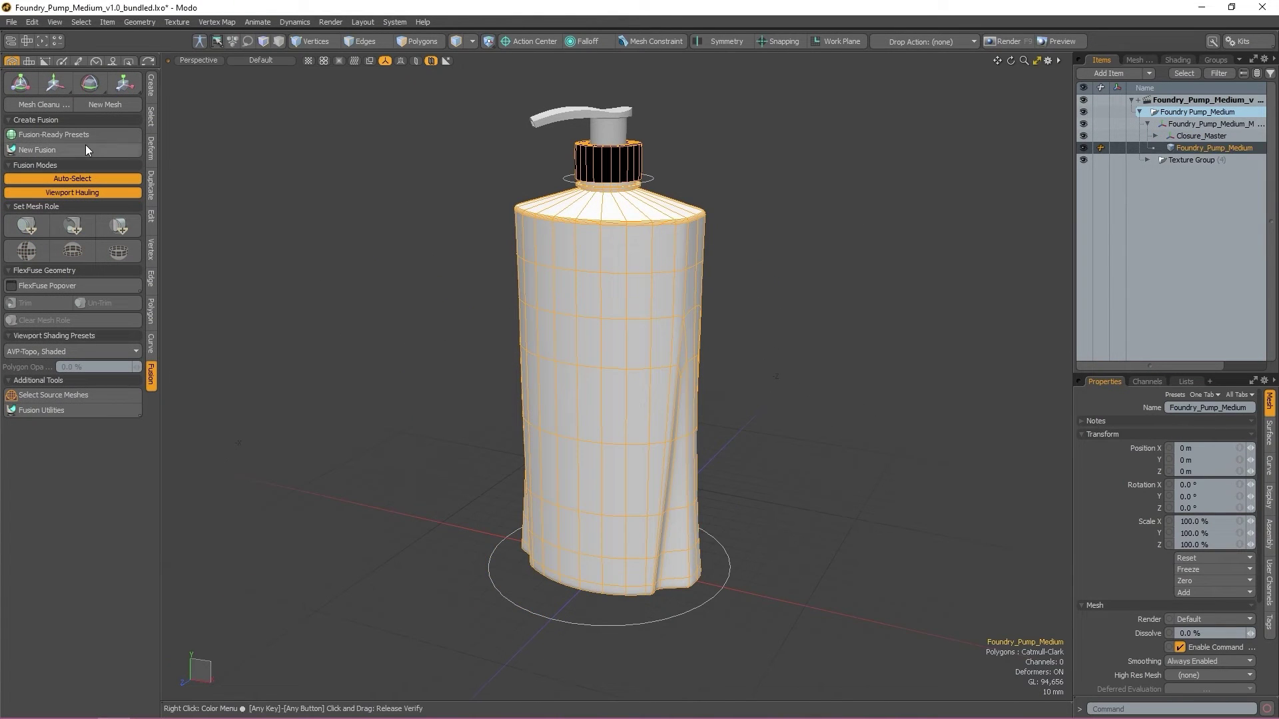
Create a new fusion from the pump bottle and add a sphere primitive scaled to about the bottle's width
{"action": "left_click", "coordinate": [86, 149]}
{"action": "left_click", "coordinate": [150, 86]}
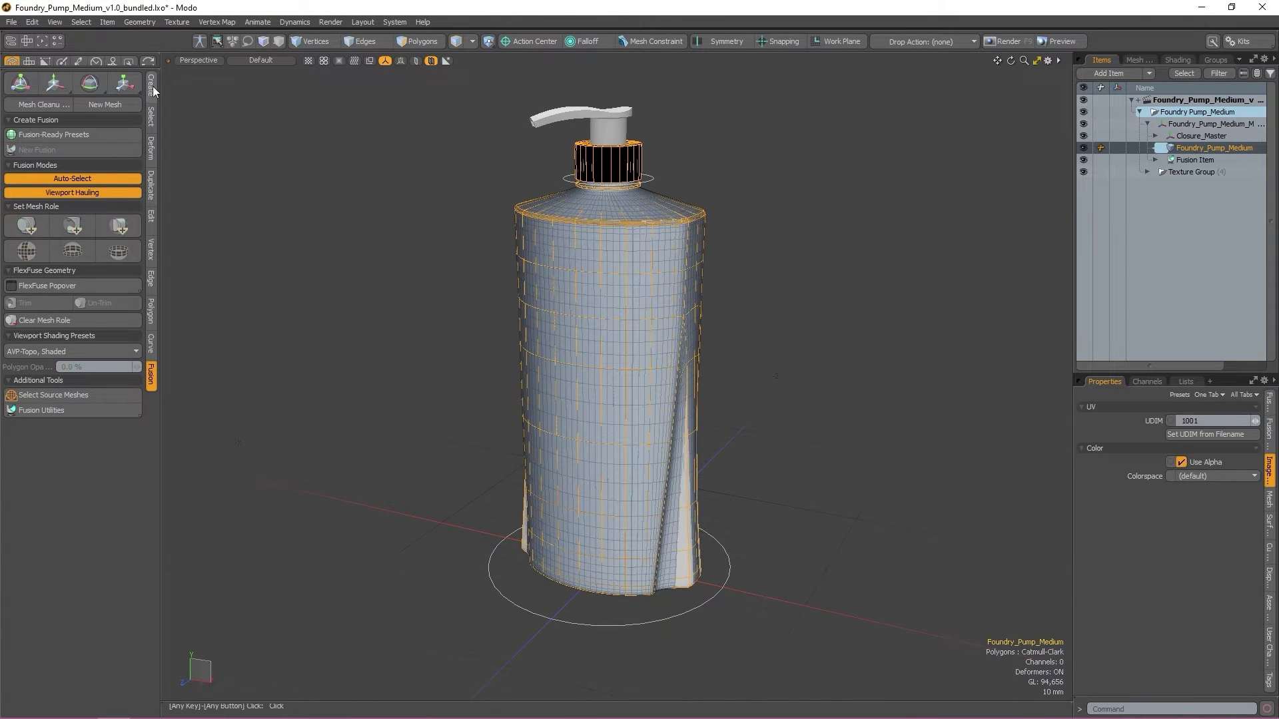
{"action": "left_click", "coordinate": [55, 140], "text": "shift"}
{"action": "key", "text": "r"}
{"action": "left_click_drag", "start_coordinate": [521, 294], "coordinate": [400, 294]}
{"action": "scroll", "coordinate": [731, 556], "scroll_direction": "down", "scroll_amount": 2}
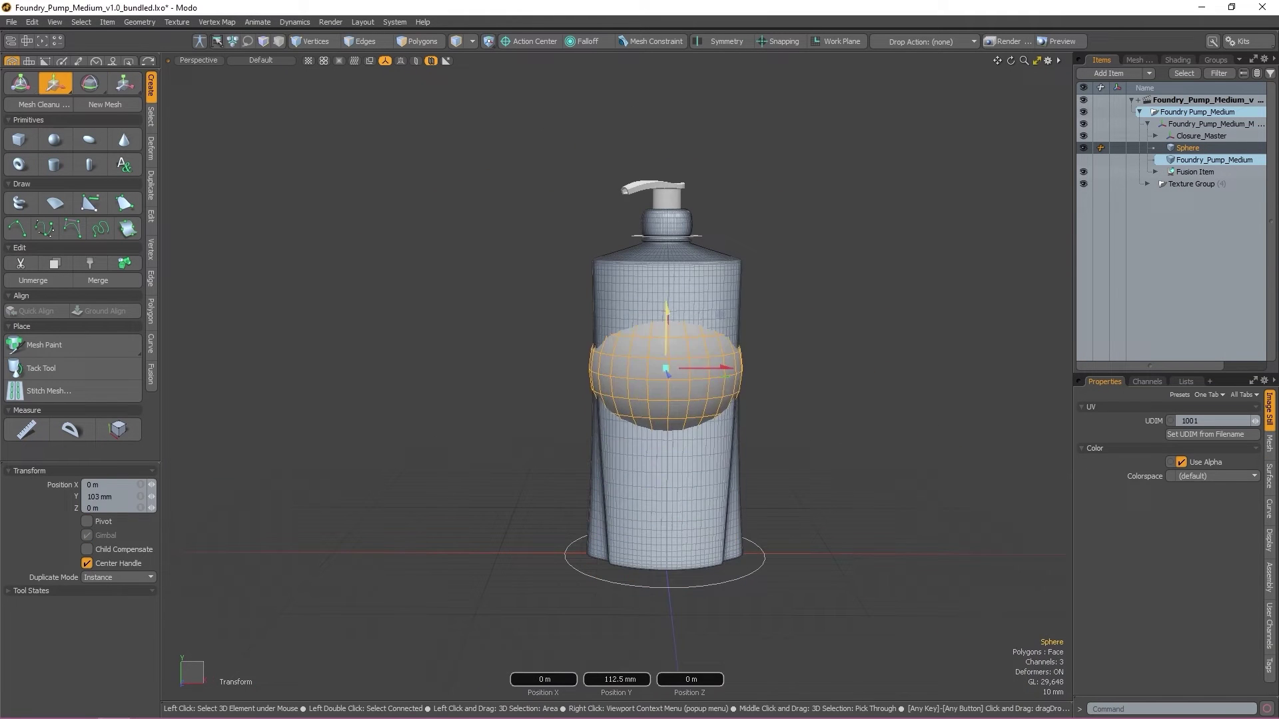
Place one sphere at the bottle's upper right side and a copy at its lower left, and subtract the upper one
{"action": "mouse_move", "coordinate": [726, 363]}
{"action": "left_mouse_down"}
{"action": "mouse_move", "coordinate": [799, 348]}
{"action": "mouse_move", "coordinate": [786, 519]}
{"action": "mouse_move", "coordinate": [623, 513]}
{"action": "mouse_move", "coordinate": [453, 478]}
{"action": "left_mouse_up"}
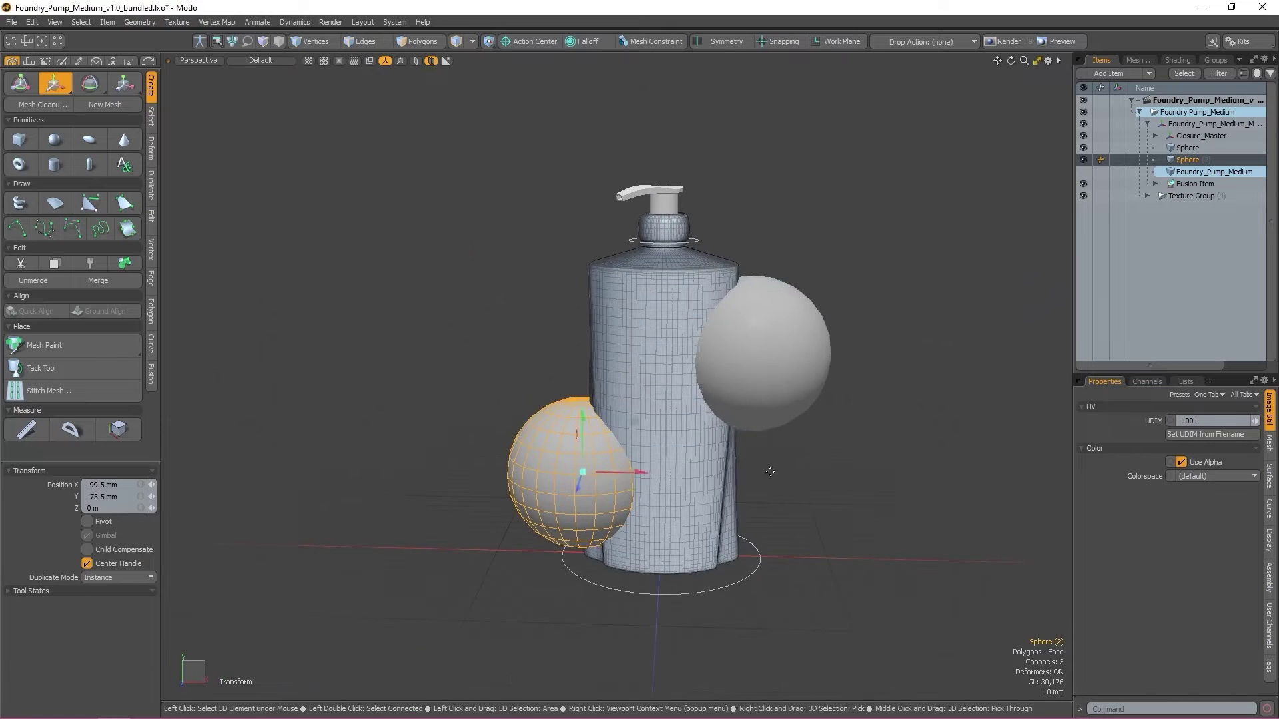
{"action": "left_click", "coordinate": [644, 323]}
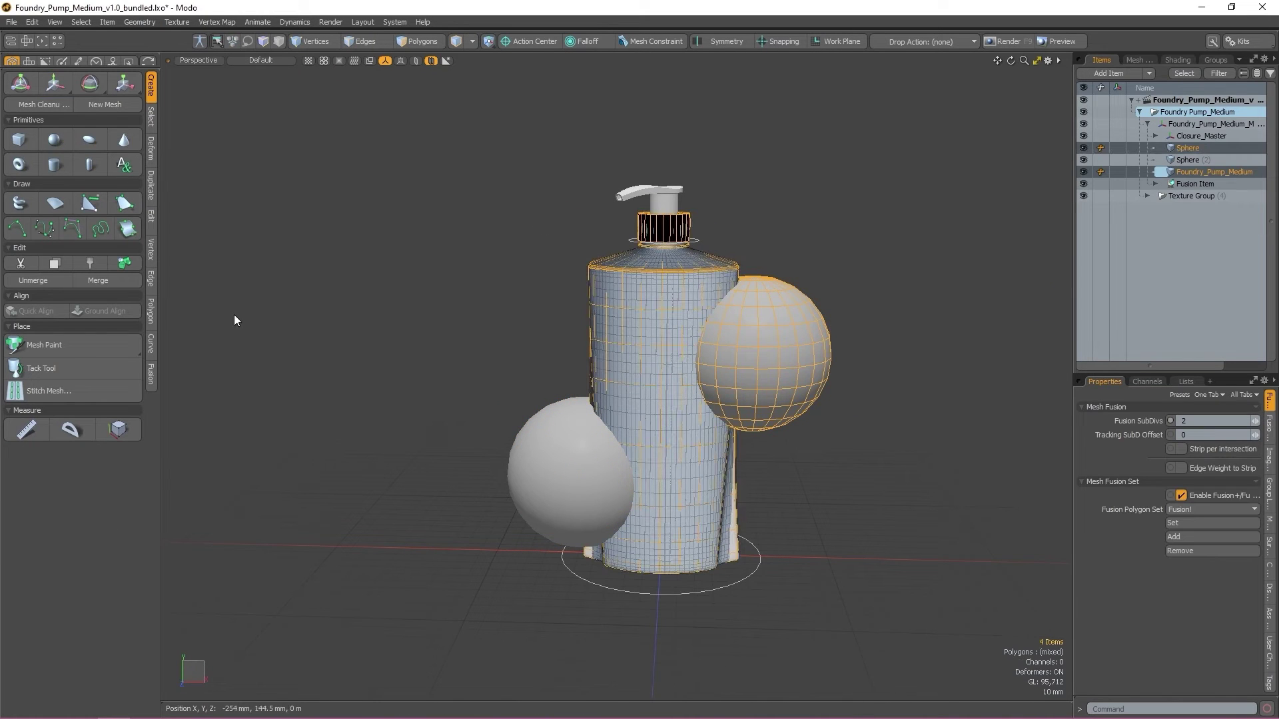
{"action": "left_click", "coordinate": [152, 375]}
{"action": "left_click", "coordinate": [570, 468], "text": "shift"}
{"action": "left_click", "coordinate": [630, 430]}
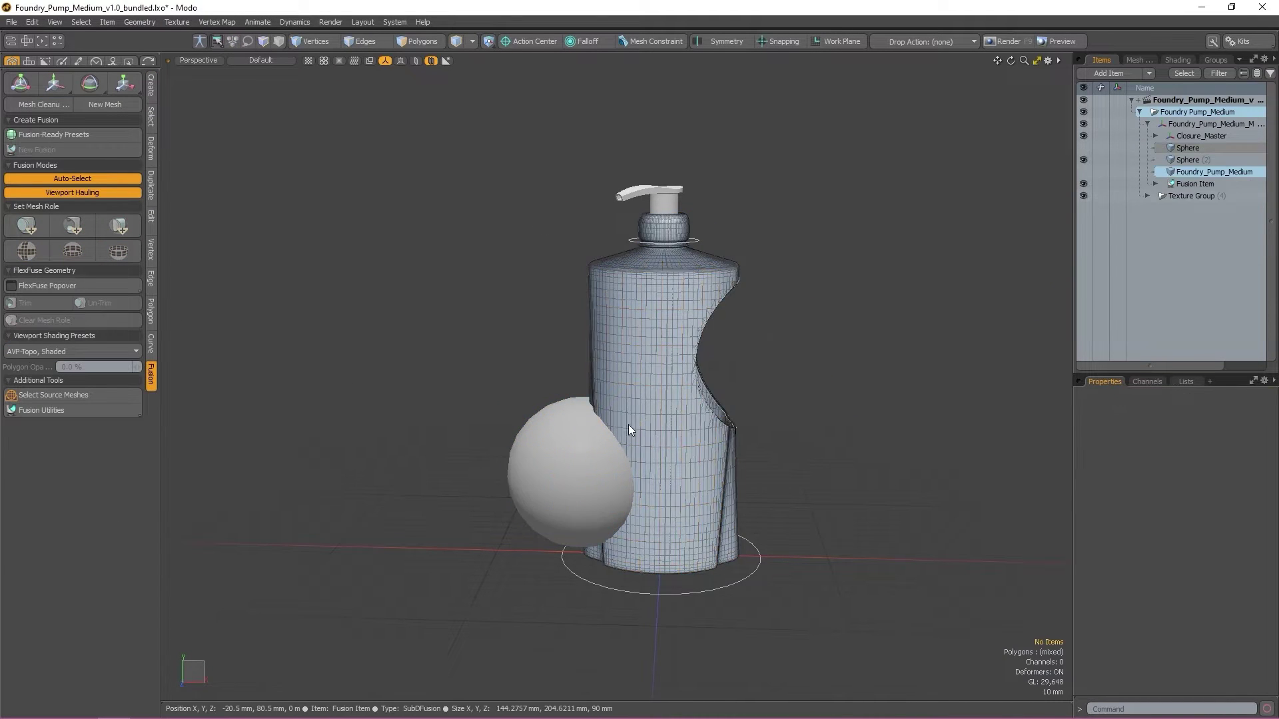
{"action": "left_click", "coordinate": [570, 469], "text": "shift"}
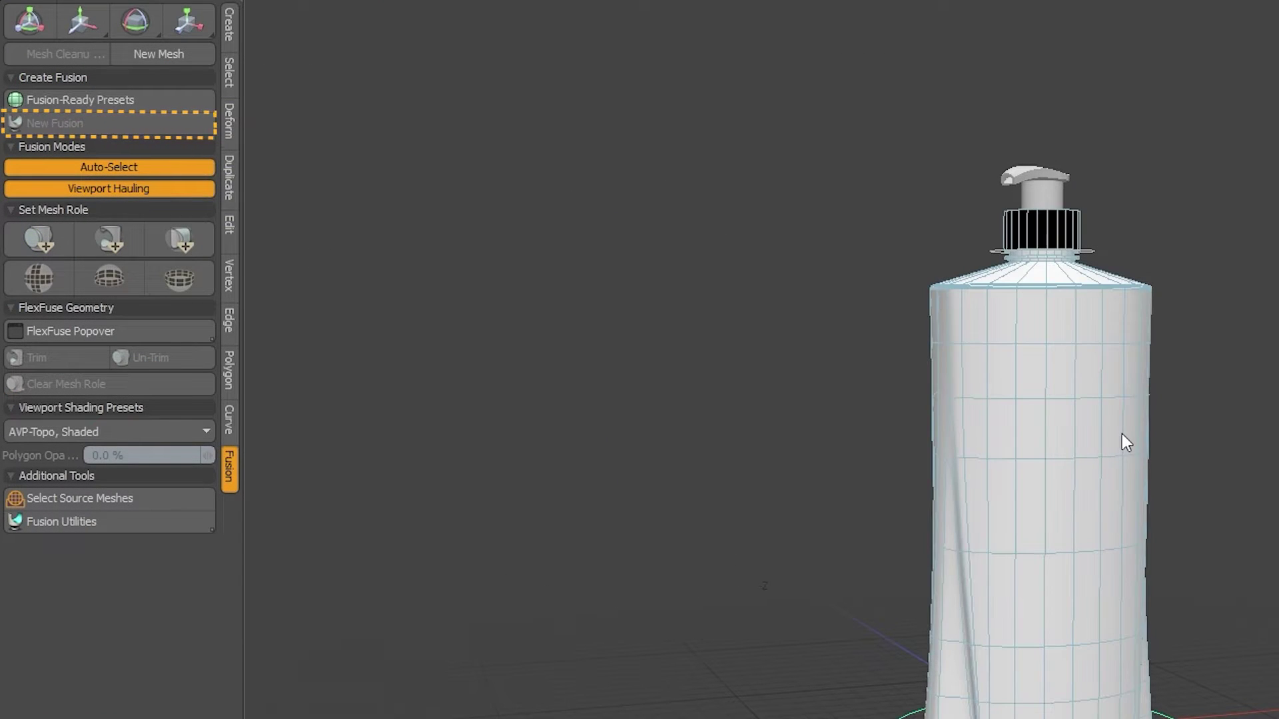
Turn the Foundry_Pump_Medium mesh into a new fusion and select its Fusion Item
{"action": "left_click", "coordinate": [151, 121]}
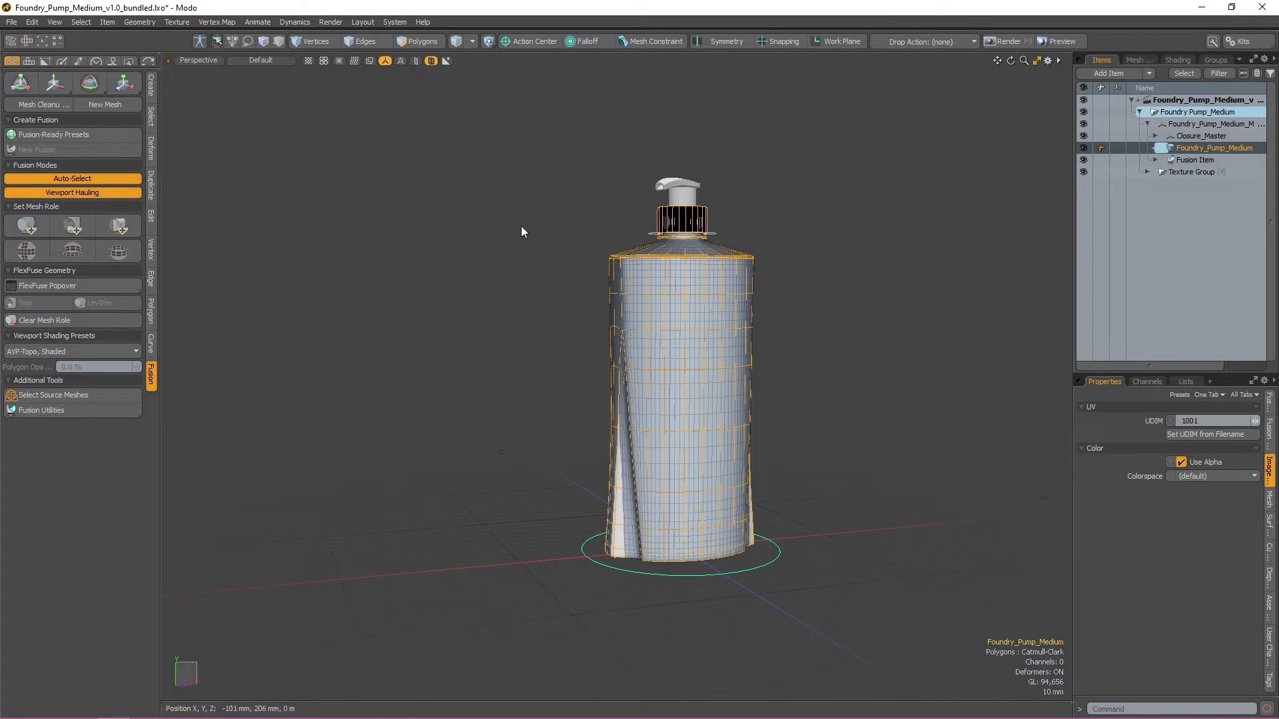
{"action": "left_click", "coordinate": [1224, 162]}
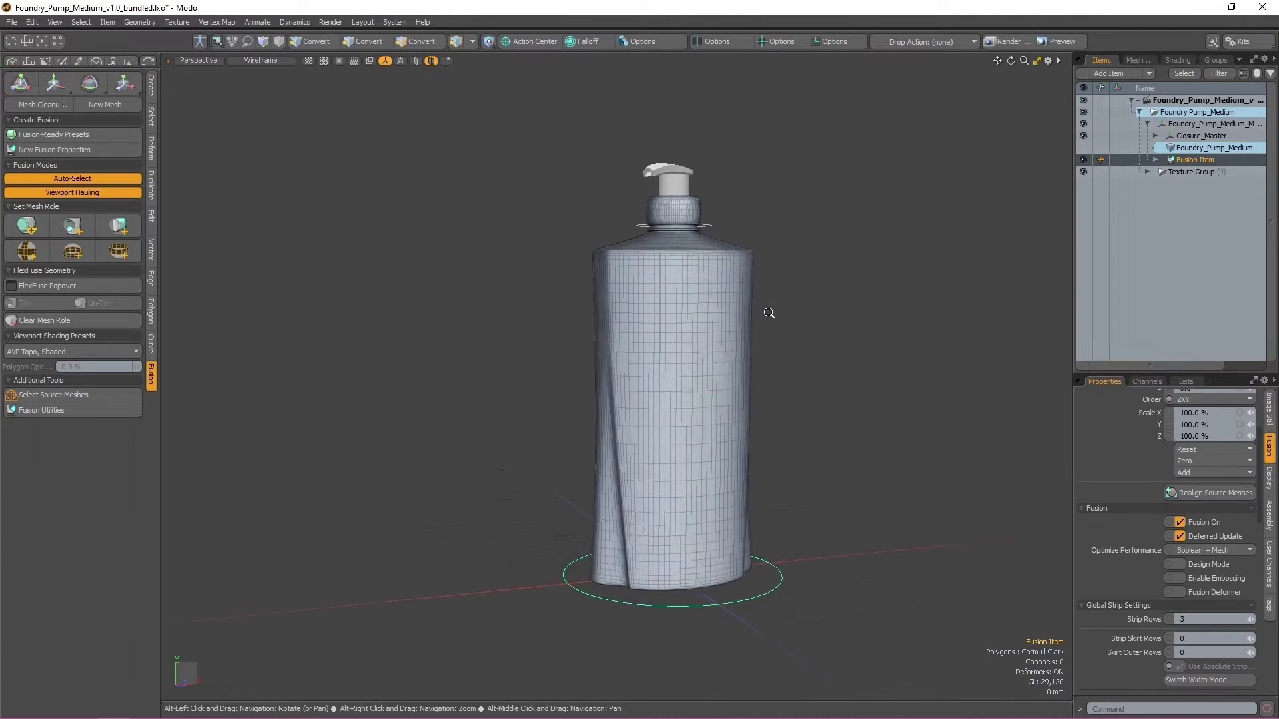
{"action": "left_click_drag", "start_coordinate": [766, 308], "coordinate": [752, 357], "text": "alt"}
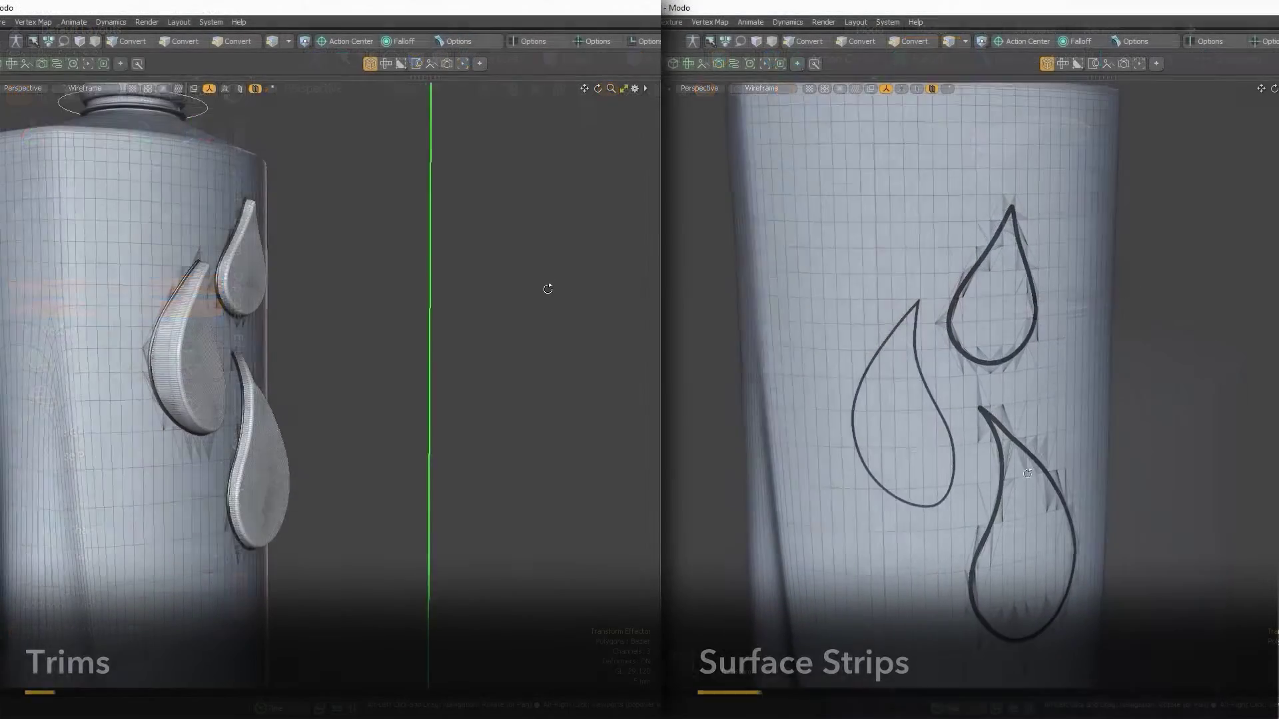
{"action": "left_click_drag", "start_coordinate": [547, 289], "coordinate": [276, 264], "text": "alt"}
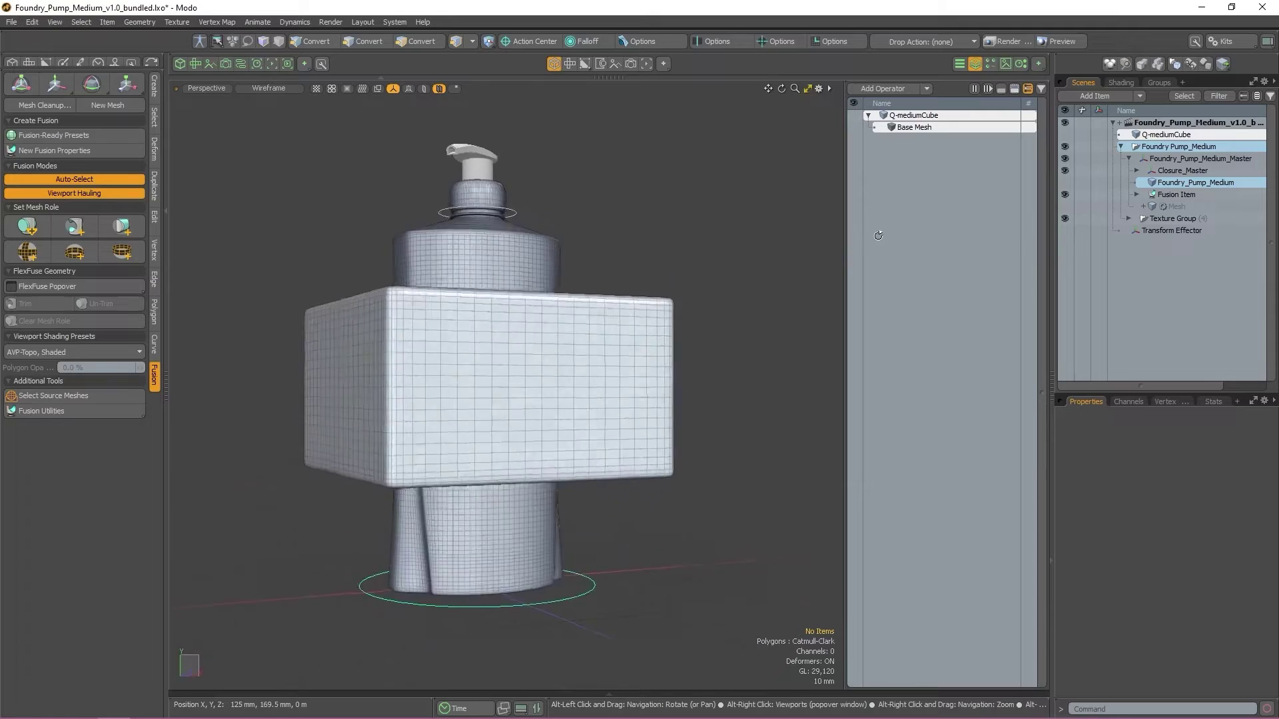
{"action": "left_click_drag", "start_coordinate": [713, 333], "coordinate": [724, 278], "text": "alt"}
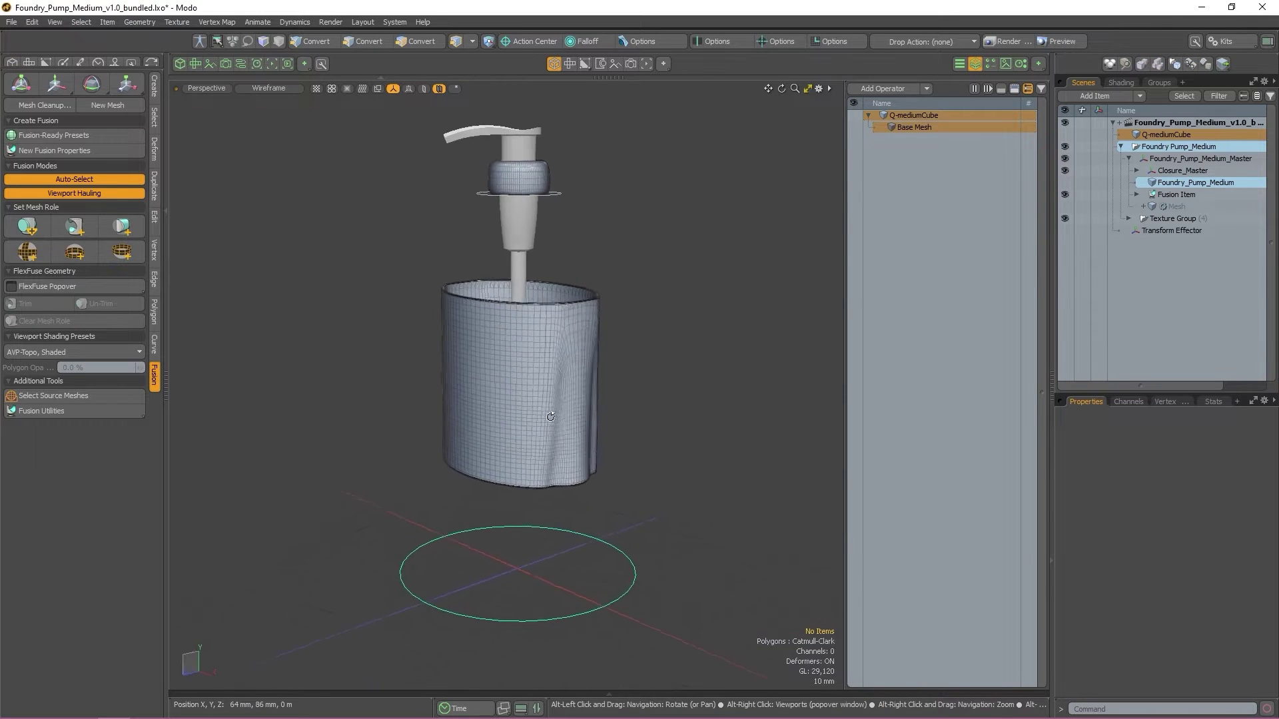
{"action": "left_click_drag", "start_coordinate": [550, 417], "coordinate": [640, 416], "text": "alt"}
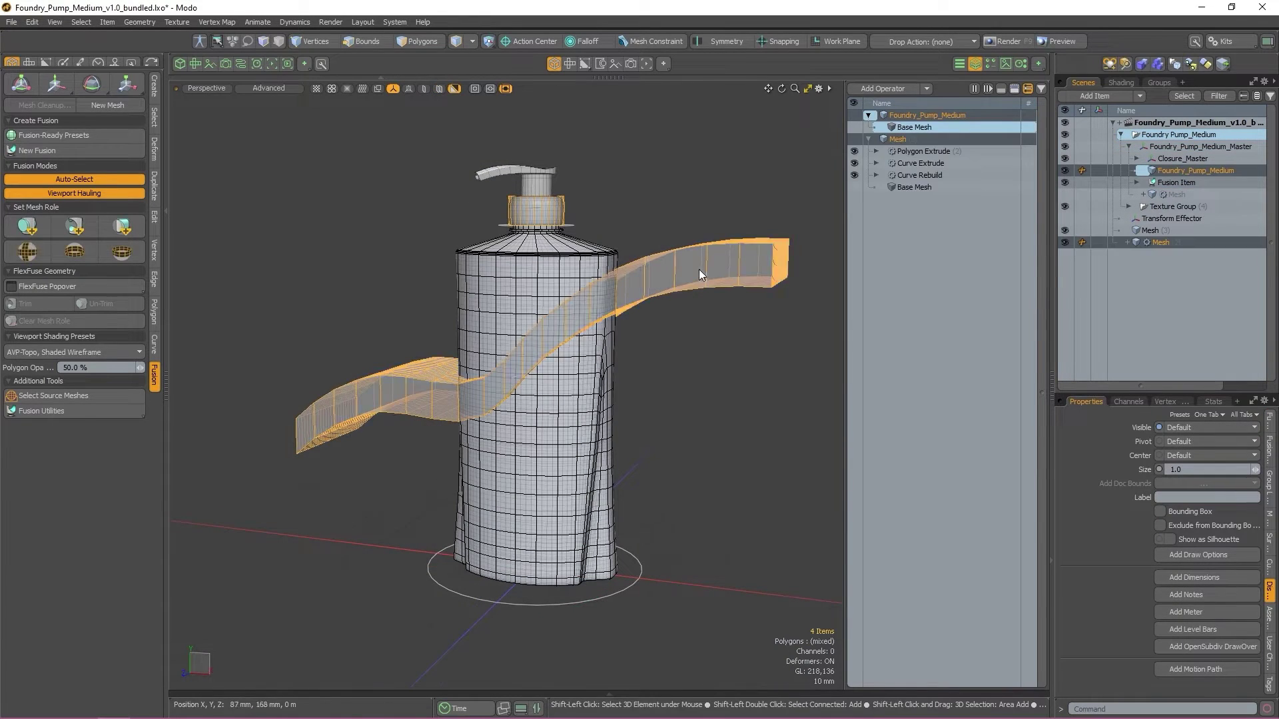
Emboss the curved ribbon on the bottle with an Inward Offset of 10 mm and a Middle Offset of 1.8 mm, and hide the ribbon mesh
{"action": "left_click_drag", "start_coordinate": [627, 534], "coordinate": [482, 440], "text": "alt"}
{"action": "scroll", "coordinate": [483, 440], "scroll_direction": "up", "scroll_amount": 3}
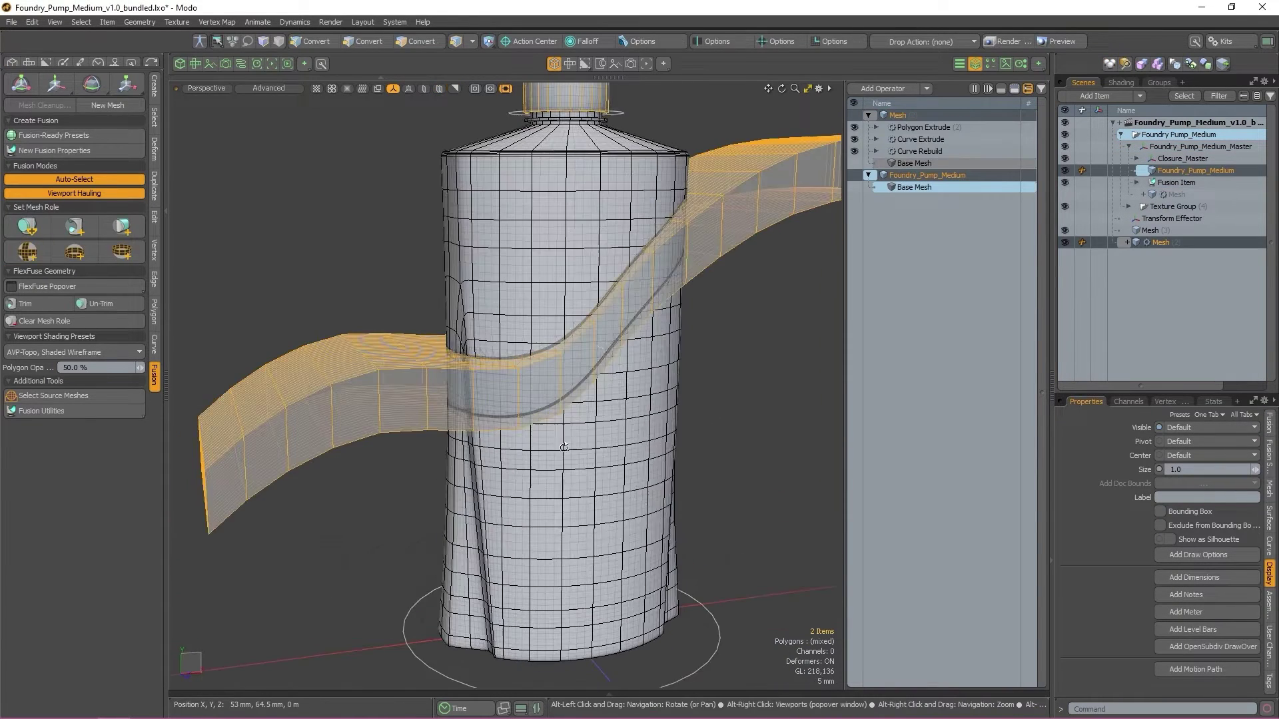
{"action": "left_click", "coordinate": [1175, 243]}
{"action": "left_click", "coordinate": [1176, 183]}
{"action": "left_click", "coordinate": [1162, 243]}
{"action": "left_click", "coordinate": [1238, 572]}
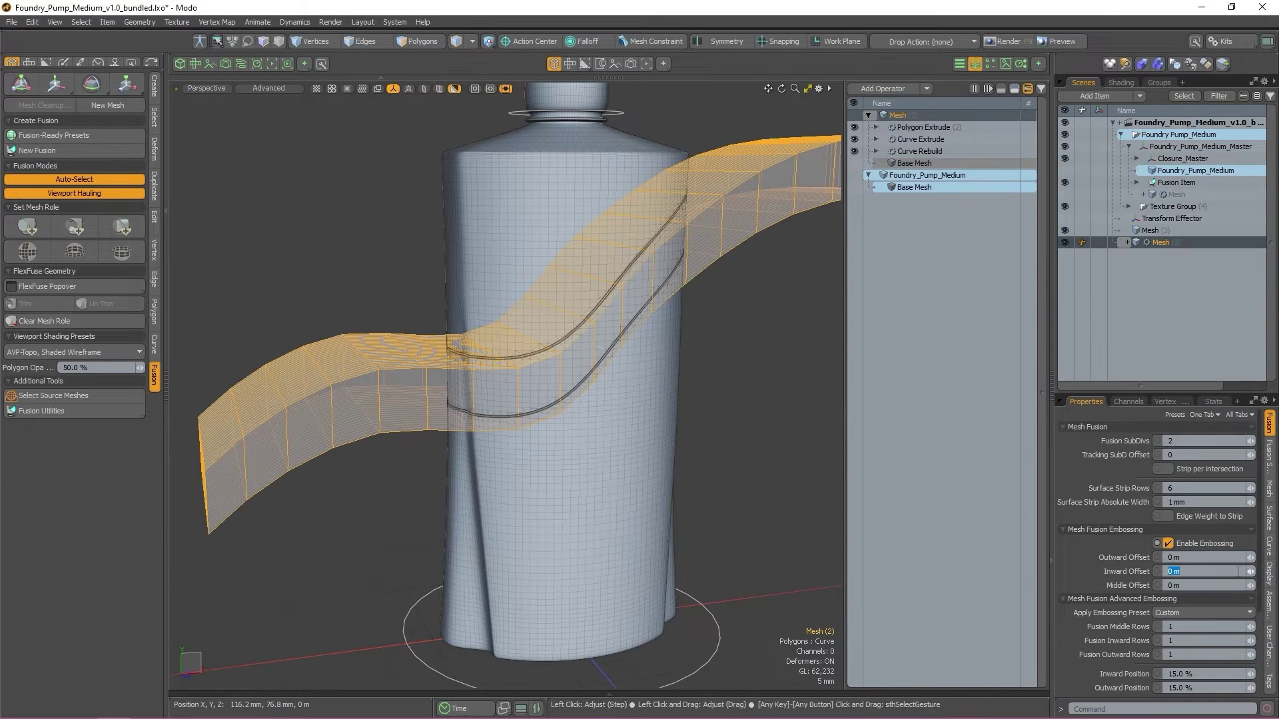
{"action": "left_click", "coordinate": [1065, 243]}
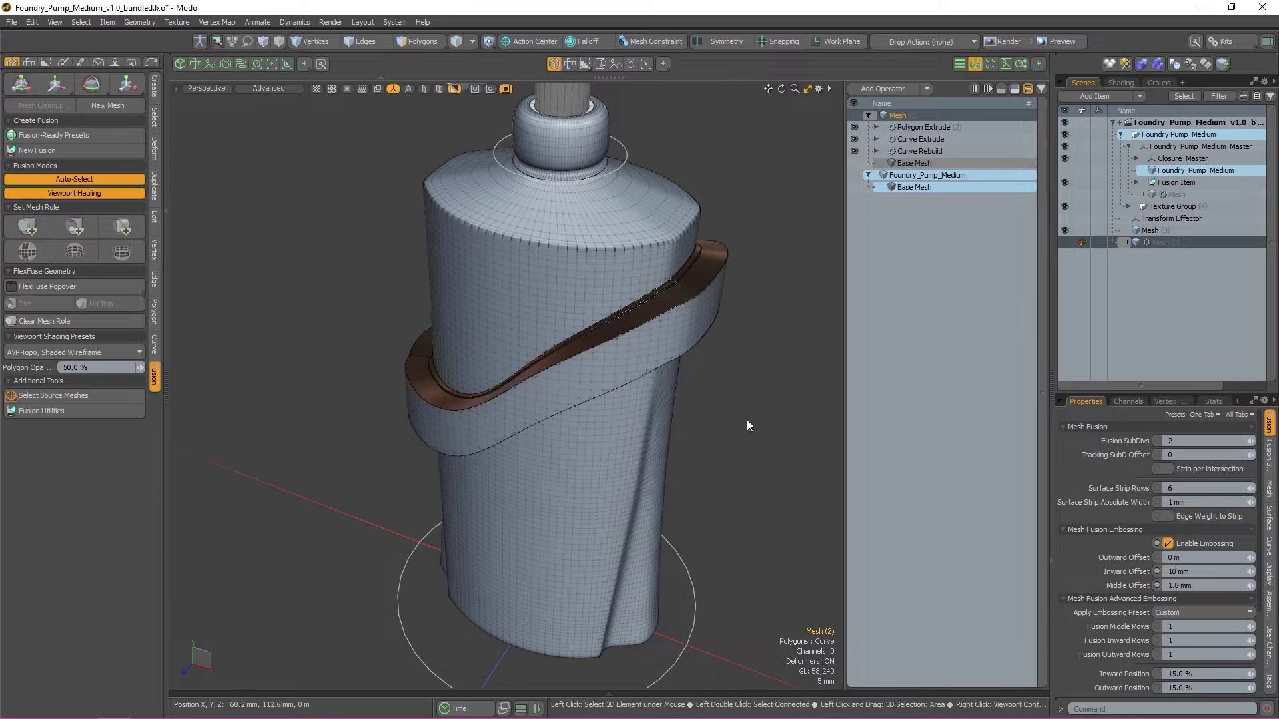
Set the Strip Width along the embossed band's upper edge to 2.8 mm and increase its Strip Profile
{"action": "left_click_drag", "start_coordinate": [748, 422], "coordinate": [728, 398], "text": "alt"}
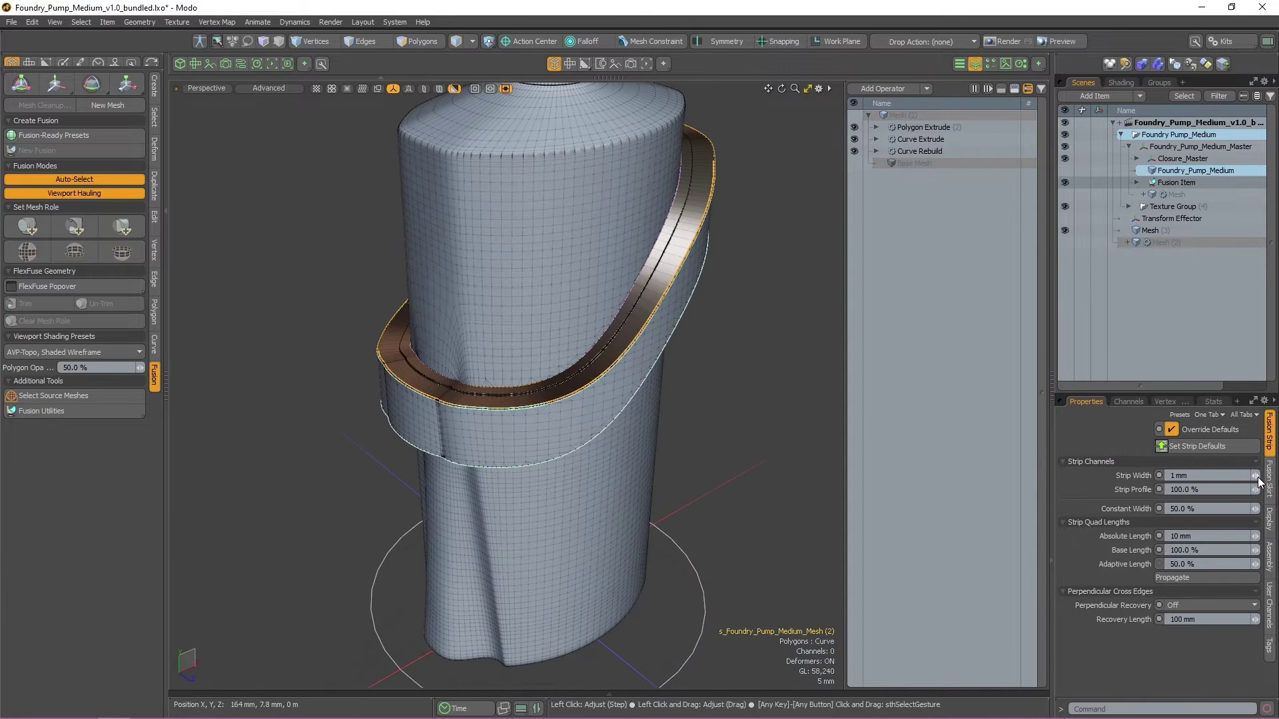
{"action": "left_click_drag", "start_coordinate": [1256, 476], "coordinate": [1263, 477]}
{"action": "mouse_move", "coordinate": [674, 466]}
{"action": "left_mouse_down", "text": "alt"}
{"action": "mouse_move", "coordinate": [662, 428]}
{"action": "mouse_move", "coordinate": [681, 482]}
{"action": "left_mouse_up", "text": "alt"}
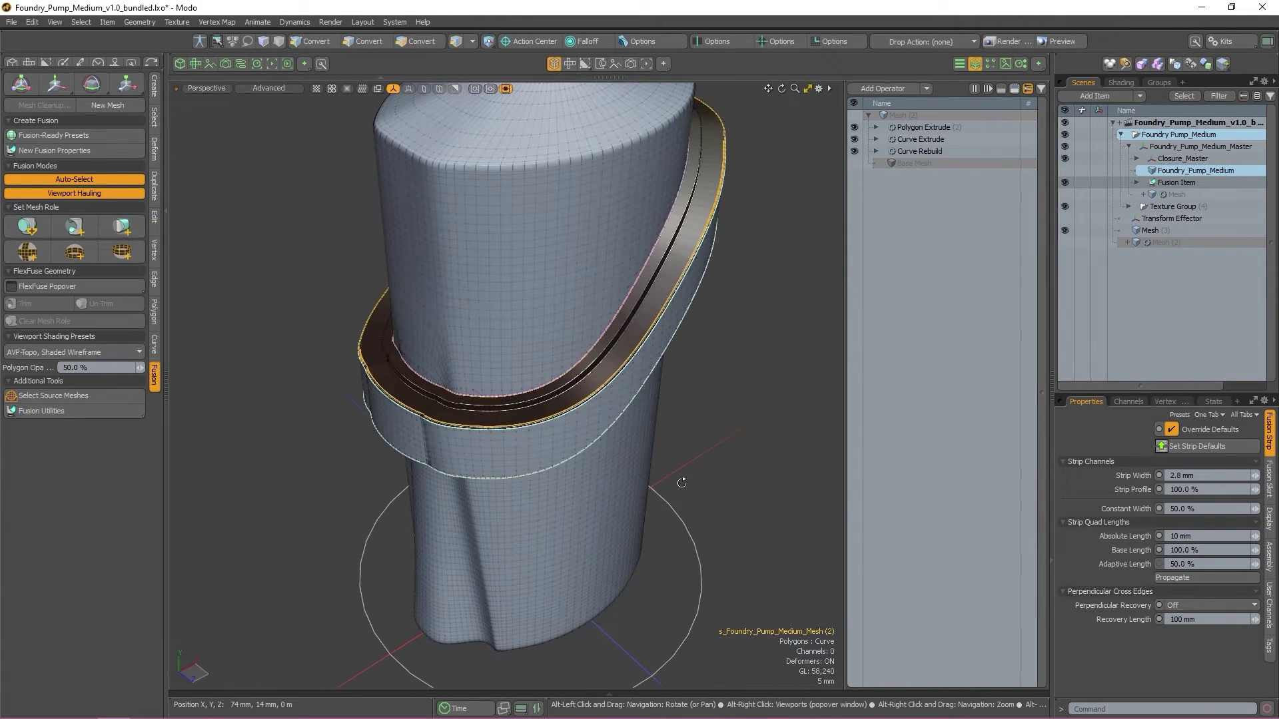
{"action": "left_click_drag", "start_coordinate": [1255, 490], "coordinate": [1271, 493]}
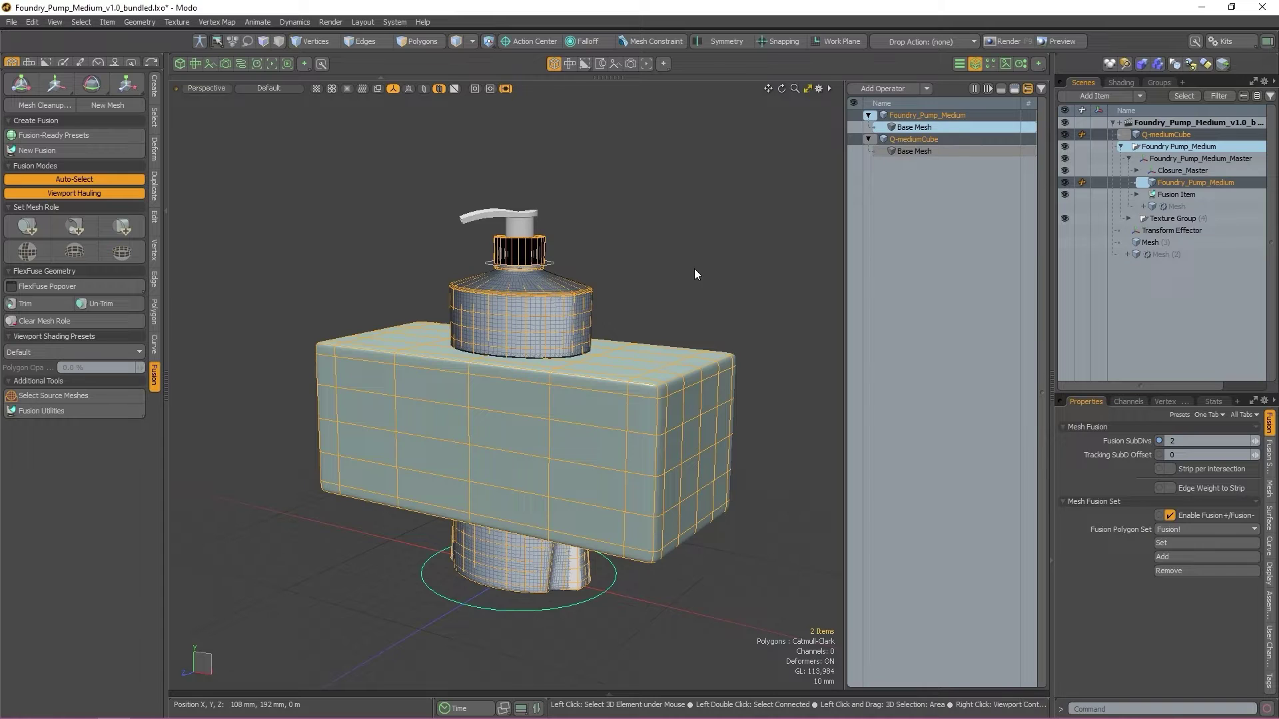
Try applying the medium cube to the pump bottle as a surface strip, and undo it
{"action": "left_click", "coordinate": [694, 270]}
{"action": "mouse_move", "coordinate": [577, 357]}
{"action": "left_mouse_down", "text": "alt"}
{"action": "mouse_move", "coordinate": [736, 351]}
{"action": "mouse_move", "coordinate": [665, 367]}
{"action": "mouse_move", "coordinate": [558, 359]}
{"action": "left_mouse_up", "text": "alt"}
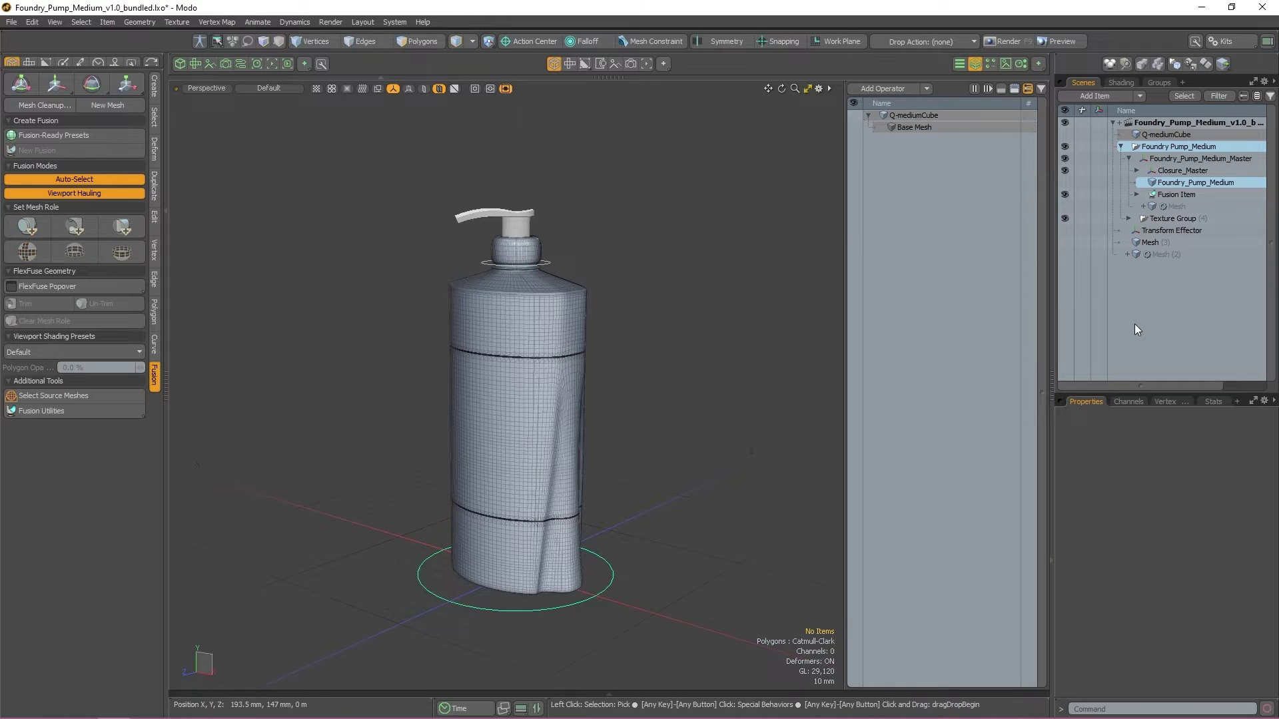
{"action": "key", "text": "ctrl+z"}
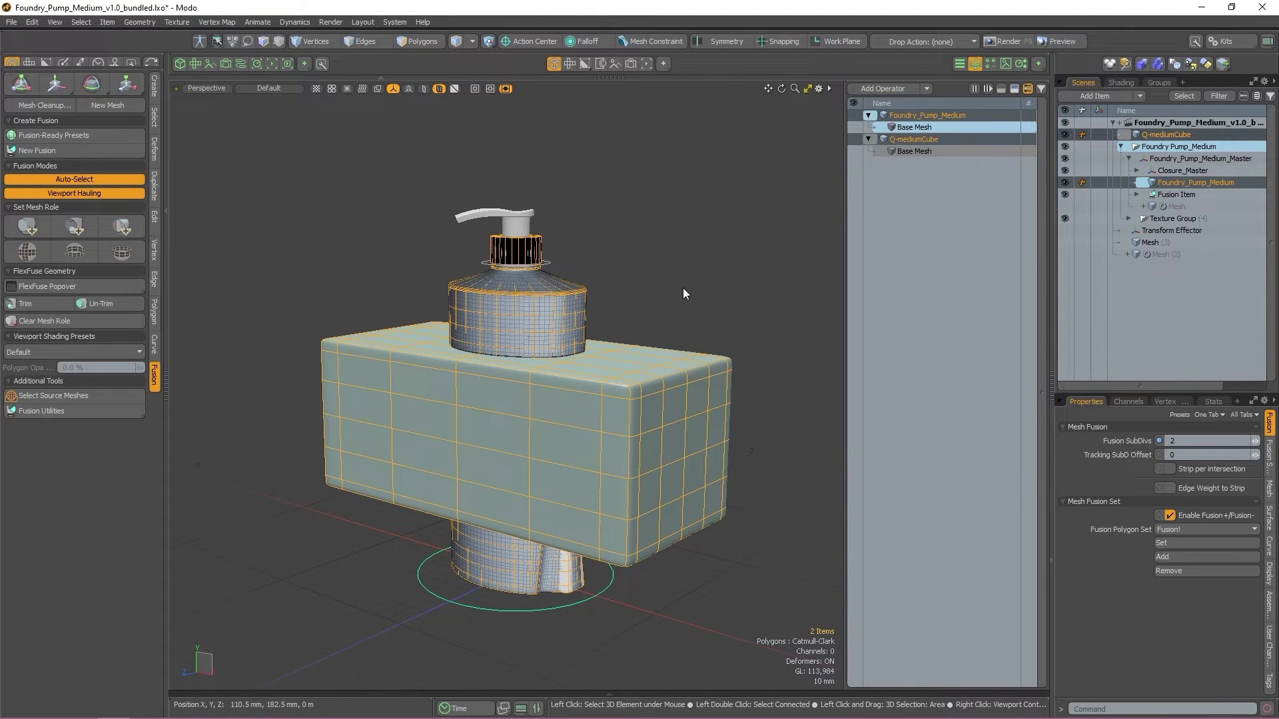
Intersect the pump bottle with the medium cube so only the overlapping section of the bottle is kept
{"action": "left_click", "coordinate": [646, 321]}
{"action": "left_click_drag", "start_coordinate": [645, 326], "coordinate": [674, 341], "text": "alt"}
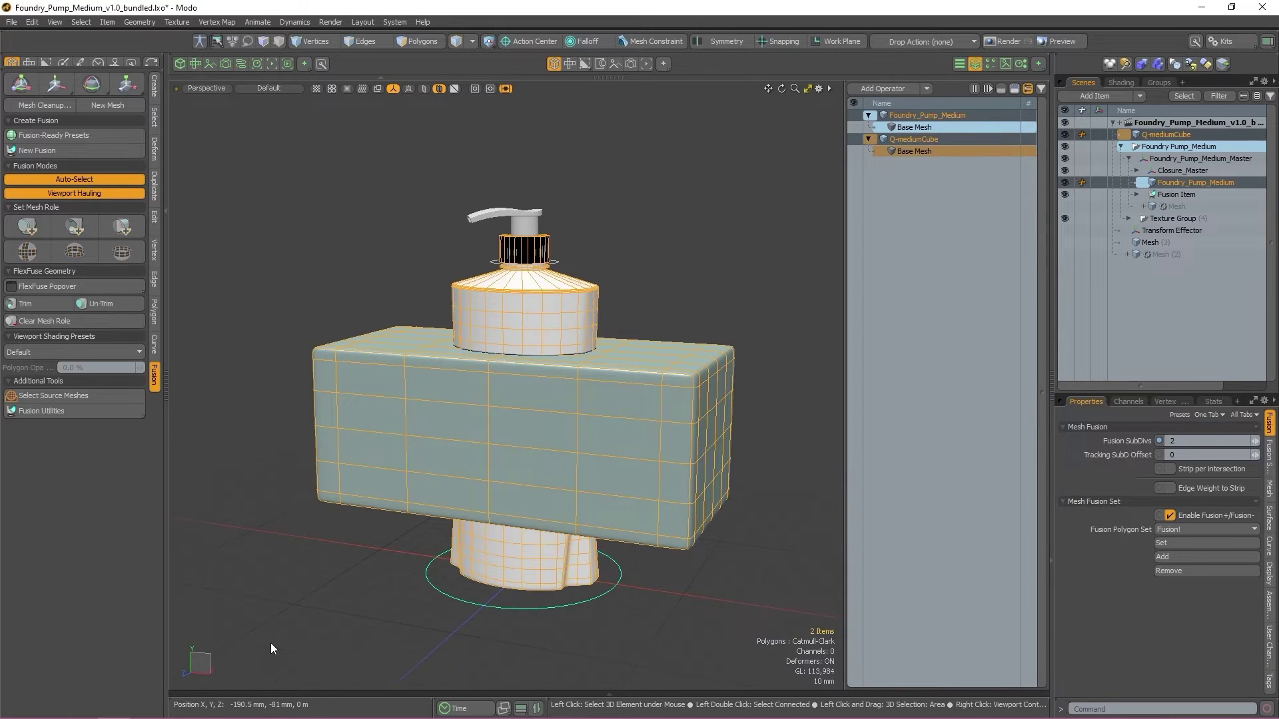
{"action": "key", "text": "ctrl+z"}
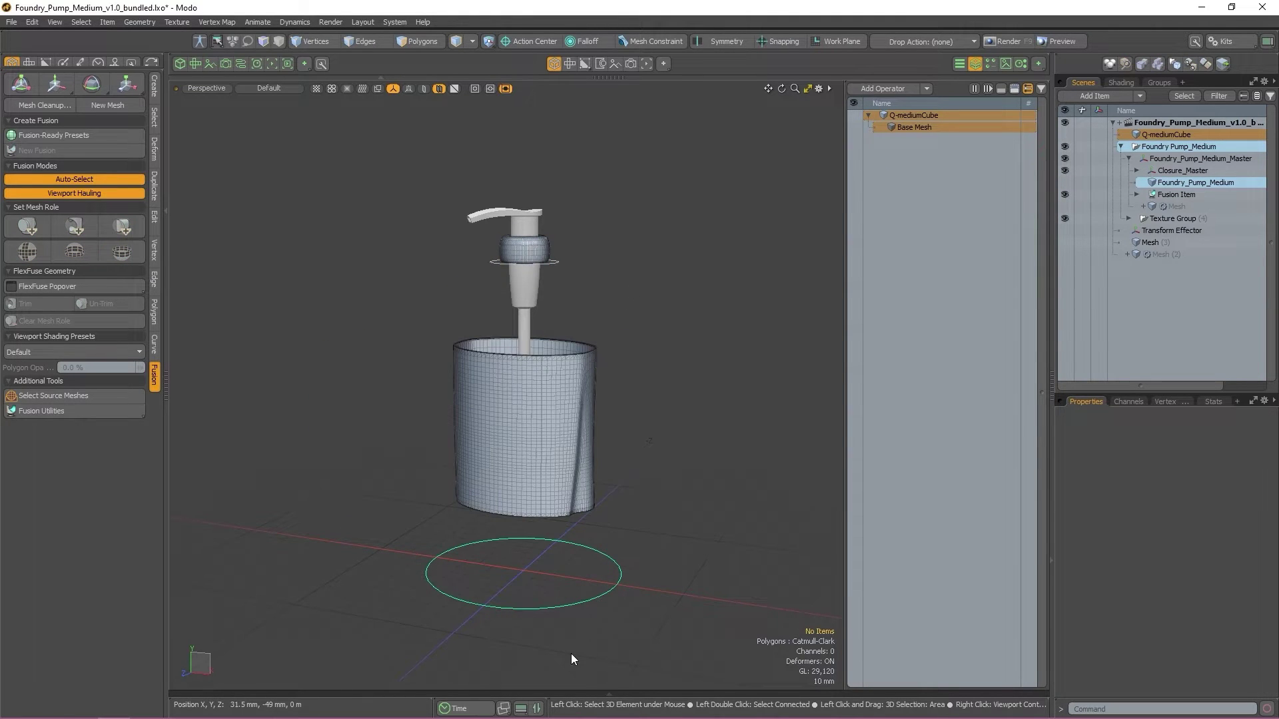
{"action": "scroll", "coordinate": [540, 461], "scroll_direction": "up", "scroll_amount": 2, "text": "alt"}
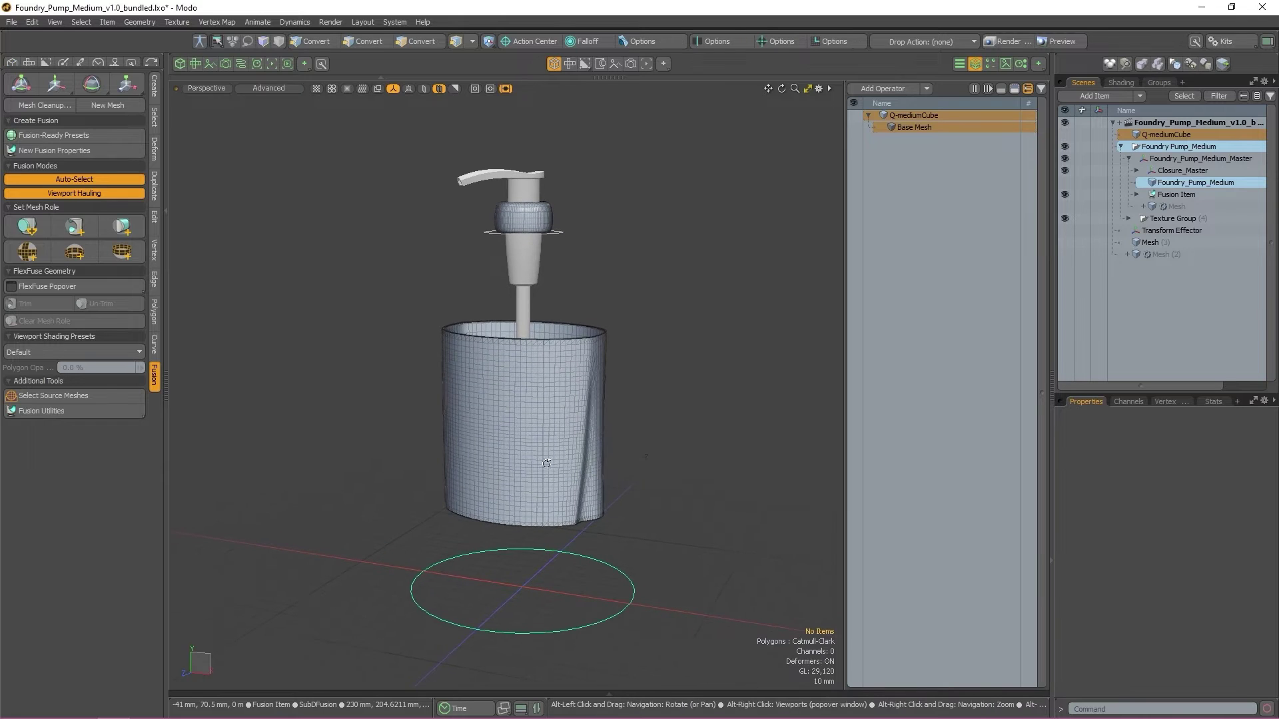
{"action": "mouse_move", "coordinate": [546, 463]}
{"action": "left_mouse_down", "text": "alt"}
{"action": "mouse_move", "coordinate": [526, 491]}
{"action": "mouse_move", "coordinate": [700, 488]}
{"action": "mouse_move", "coordinate": [552, 488]}
{"action": "left_mouse_up", "text": "alt"}
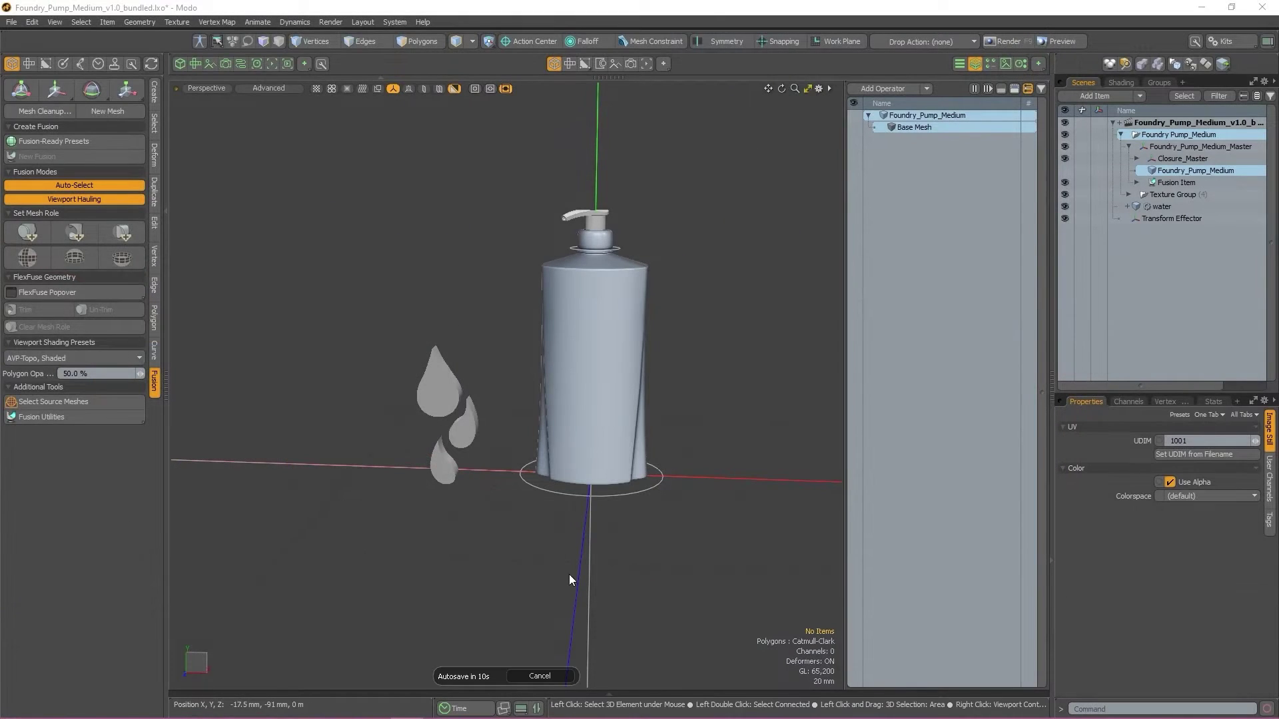
Place the water drops on the bottle's front by moving the Transform Effector to X 123 mm, Y 50.5 mm, Z 18 mm
{"action": "left_click_drag", "start_coordinate": [438, 536], "coordinate": [506, 529], "text": "alt"}
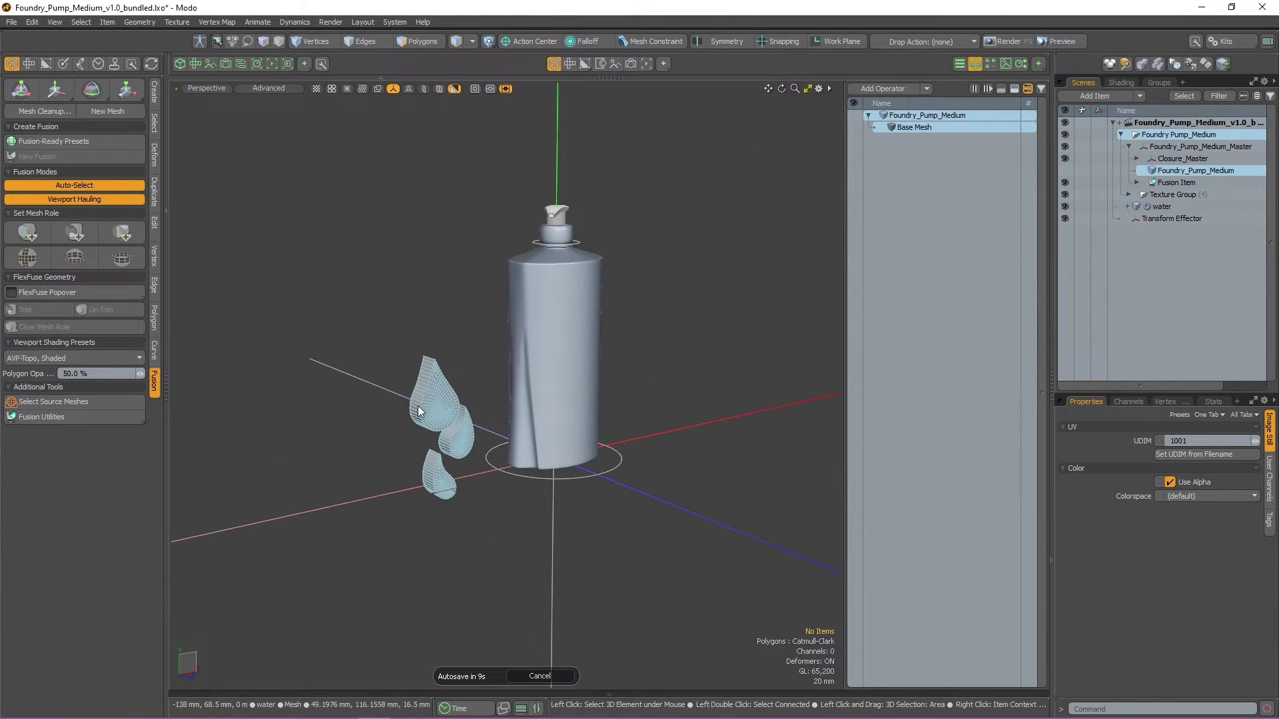
{"action": "left_click", "coordinate": [1184, 221]}
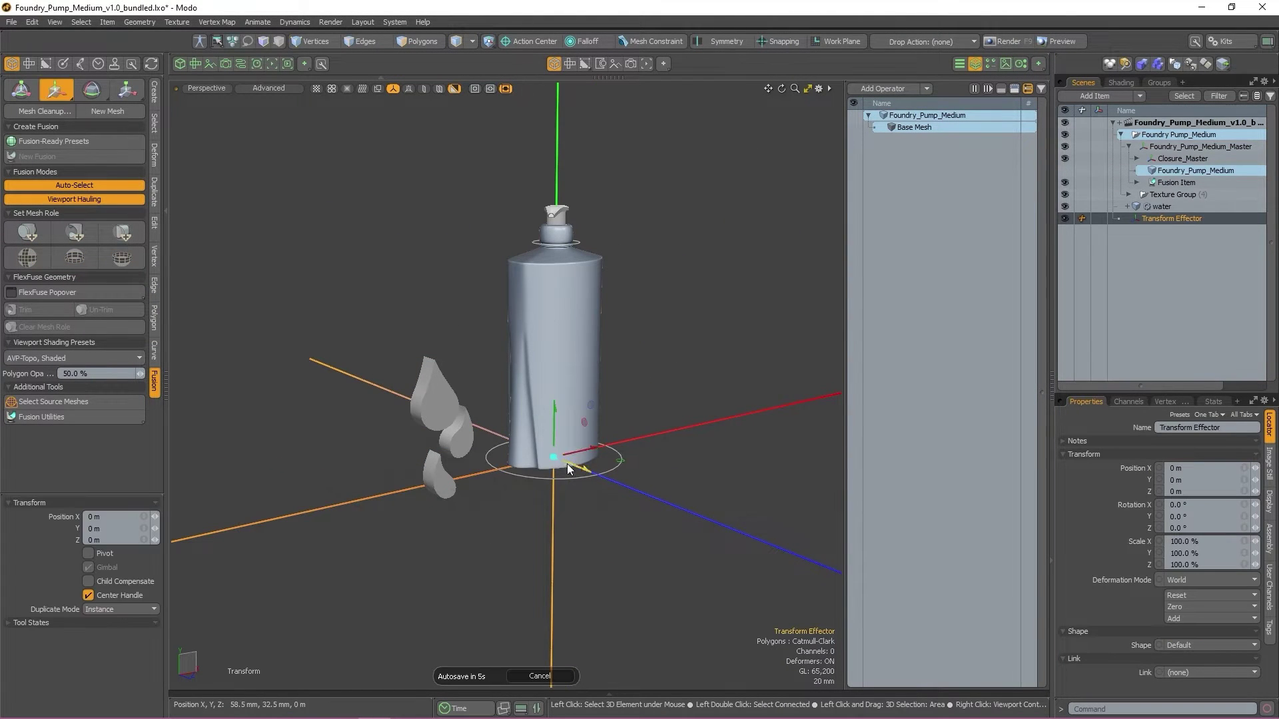
{"action": "key", "text": "w"}
{"action": "left_click_drag", "start_coordinate": [566, 463], "coordinate": [683, 434]}
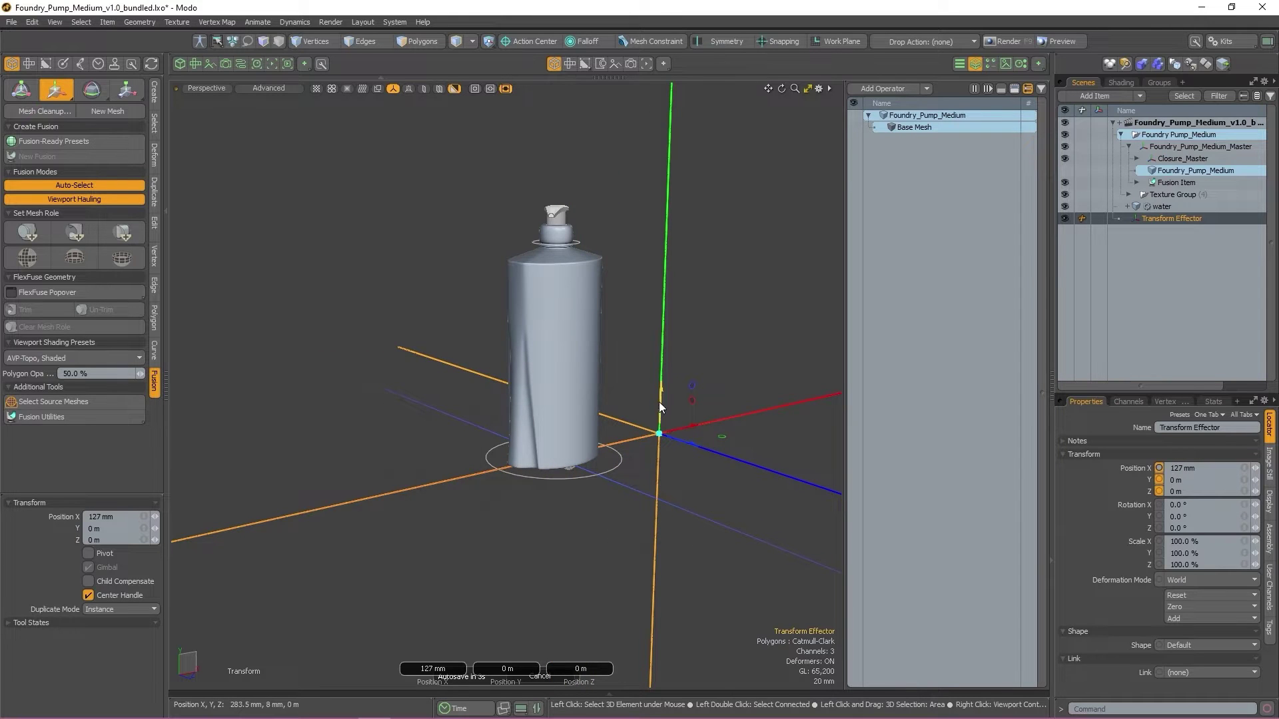
{"action": "left_click_drag", "start_coordinate": [681, 389], "coordinate": [479, 429]}
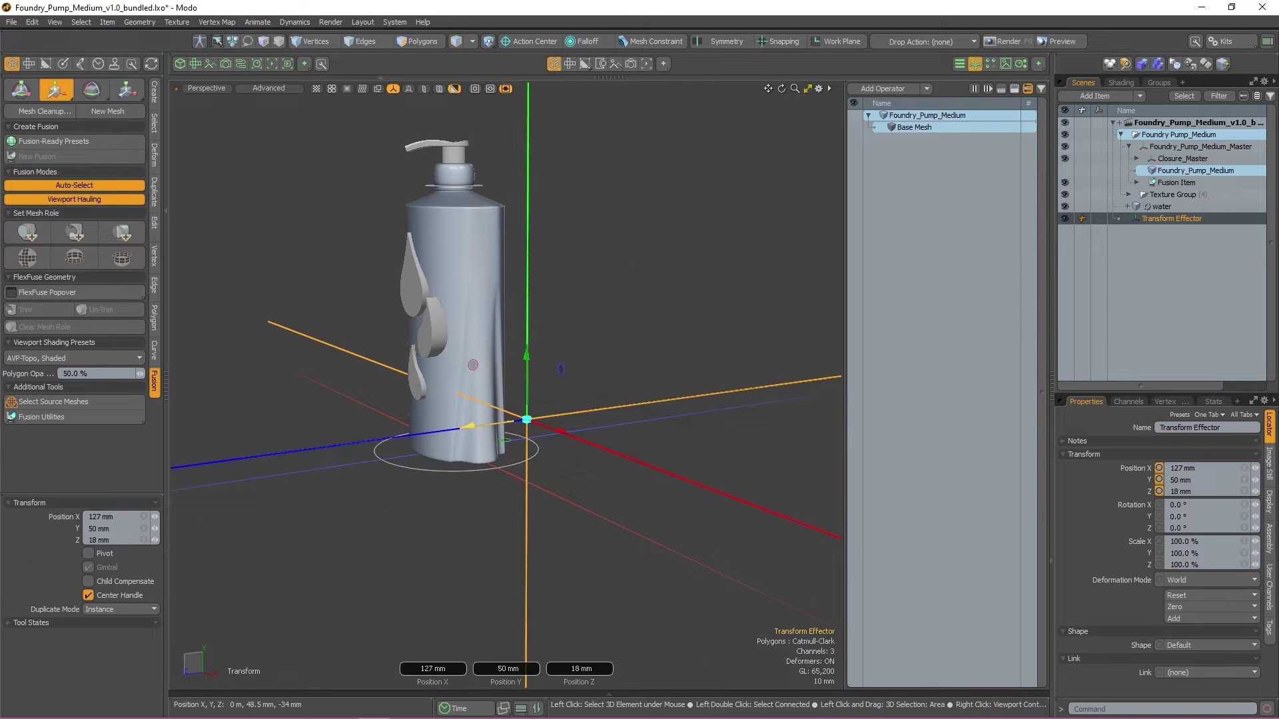
{"action": "left_click_drag", "start_coordinate": [527, 354], "coordinate": [527, 353]}
{"action": "left_click_drag", "start_coordinate": [406, 366], "coordinate": [551, 375], "text": "alt"}
{"action": "left_click_drag", "start_coordinate": [742, 391], "coordinate": [730, 394], "text": "alt"}
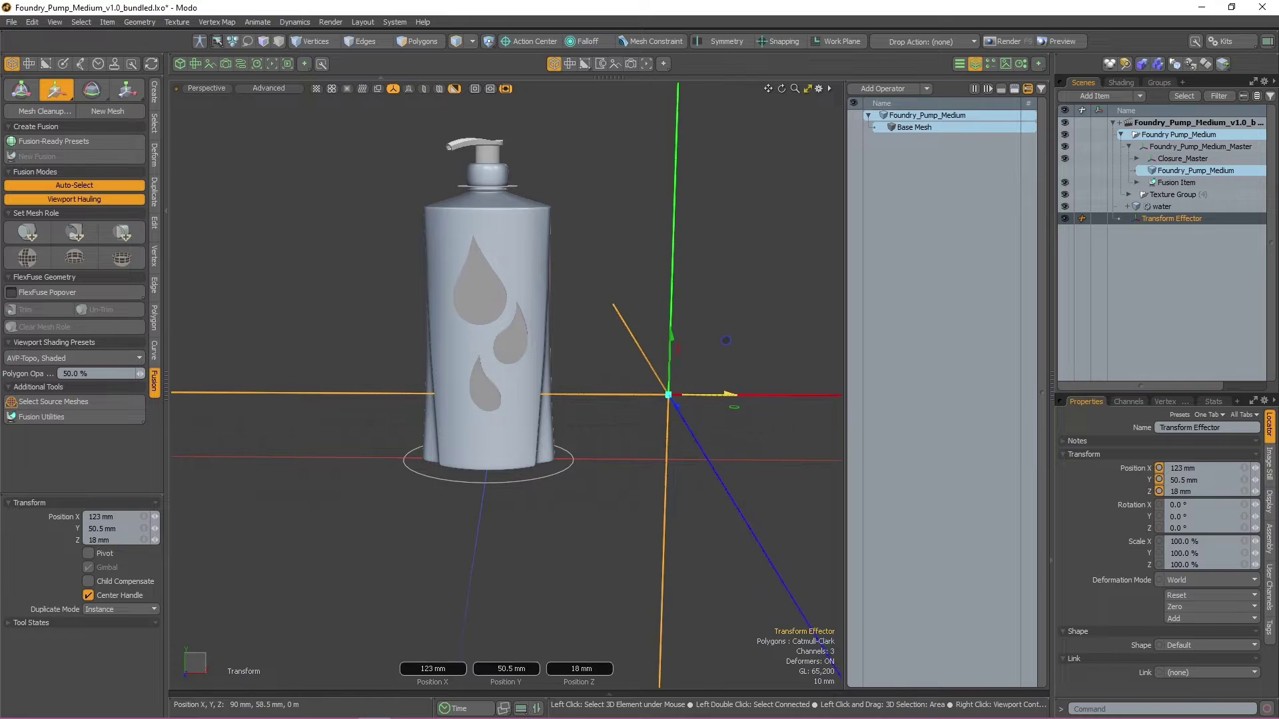
{"action": "left_click", "coordinate": [730, 395]}
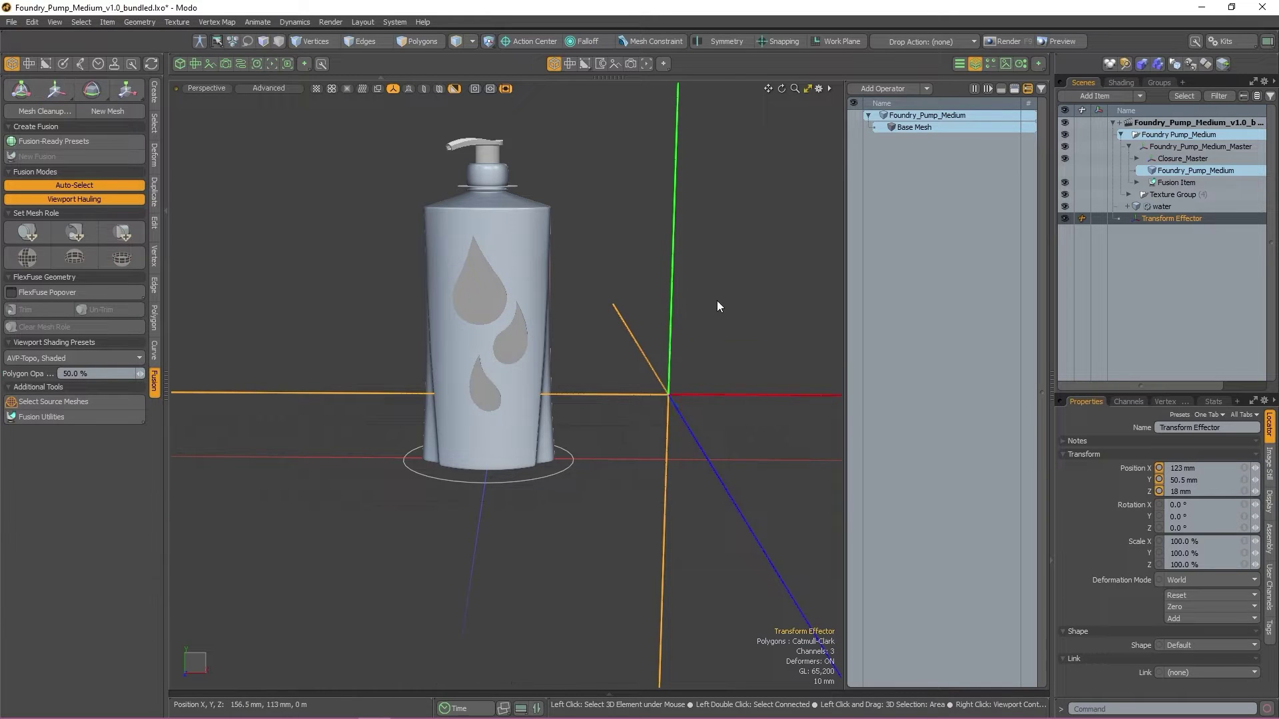
Select the bottle mesh together with the water drop mesh for the fusion
{"action": "left_click", "coordinate": [525, 247]}
{"action": "scroll", "coordinate": [491, 374], "scroll_direction": "up", "scroll_amount": 3}
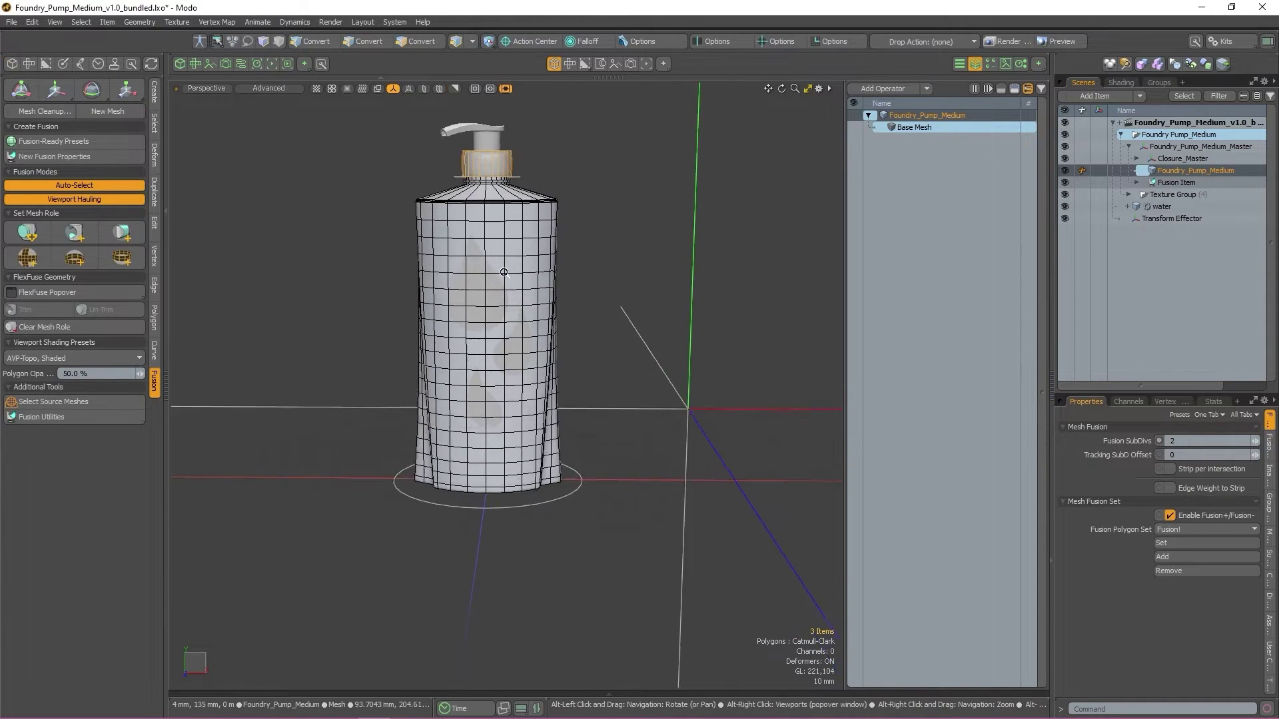
{"action": "left_click_drag", "start_coordinate": [491, 374], "coordinate": [595, 346], "text": "alt"}
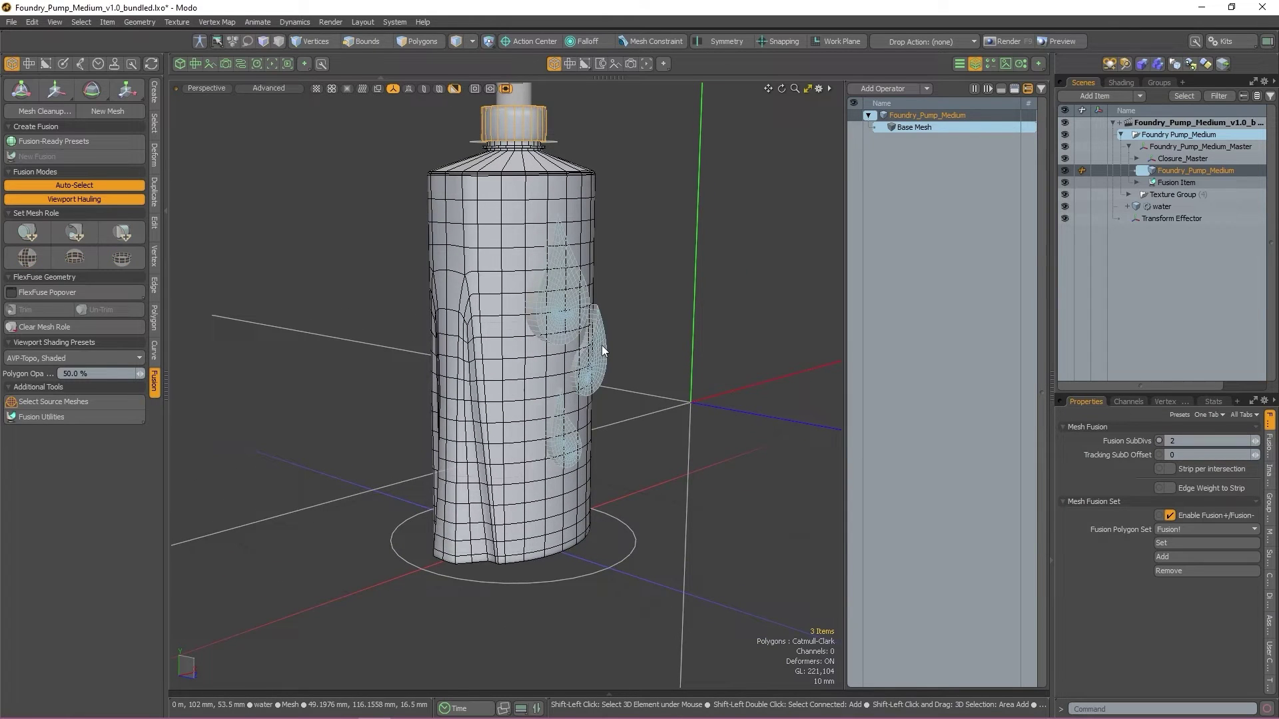
{"action": "left_click", "coordinate": [601, 345], "text": "shift"}
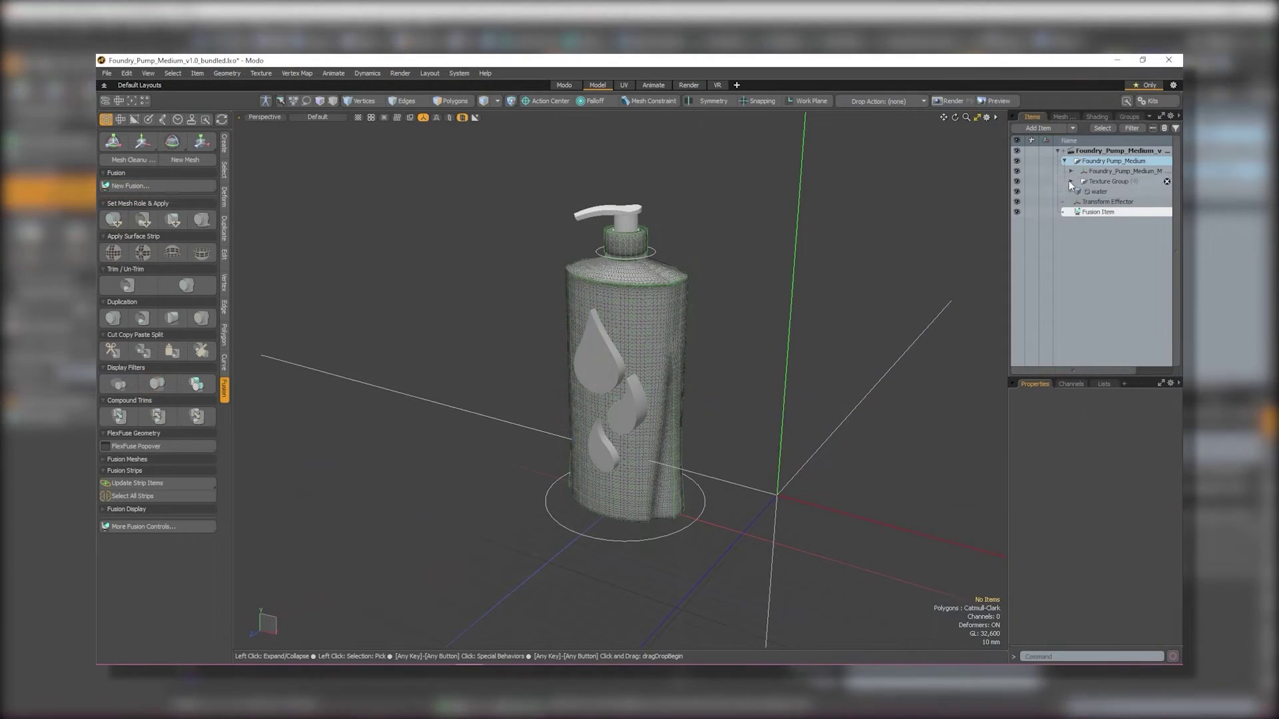
Add the water mesh to the Fusion Item that holds the Foundry_Pump_Medium mesh, and clear the selection
{"action": "left_click", "coordinate": [1102, 191]}
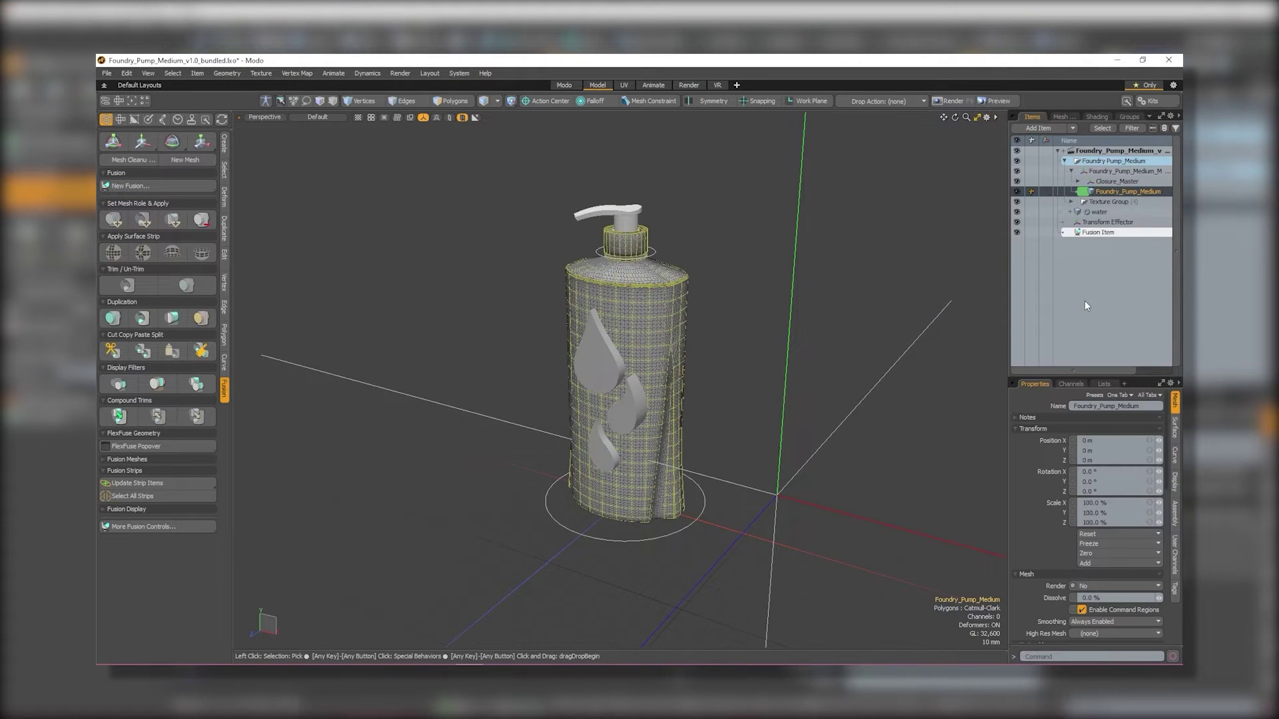
{"action": "left_click", "coordinate": [1106, 211], "text": "ctrl"}
{"action": "left_click", "coordinate": [143, 220]}
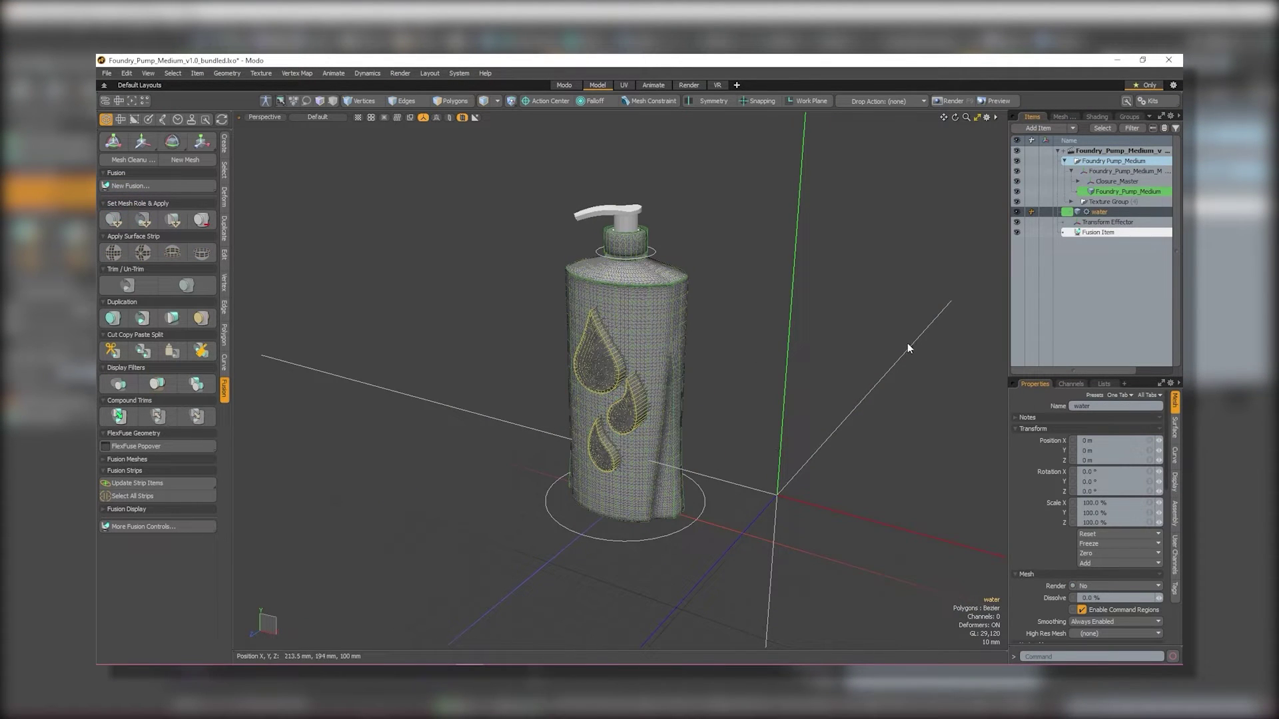
{"action": "left_click", "coordinate": [1113, 232]}
{"action": "left_click", "coordinate": [725, 405]}
{"action": "right_click_drag", "start_coordinate": [702, 380], "coordinate": [696, 360], "text": "alt"}
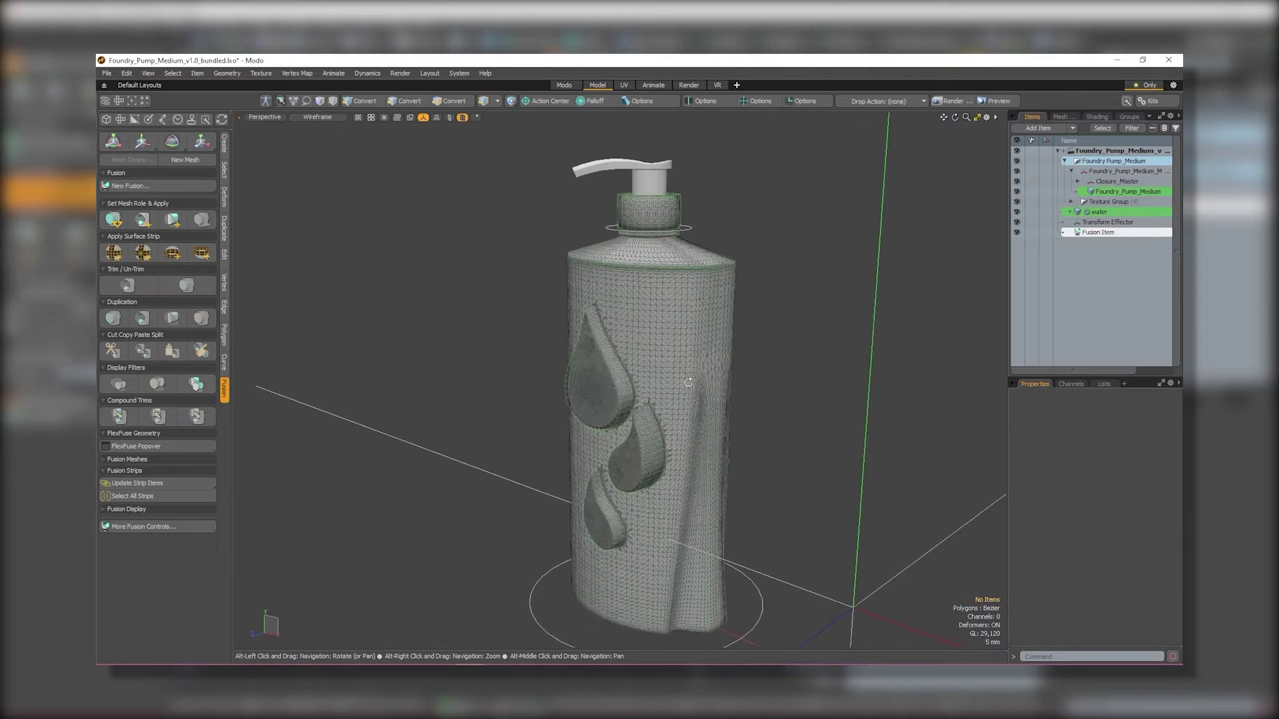
{"action": "left_click_drag", "start_coordinate": [696, 360], "coordinate": [690, 344], "text": "alt"}
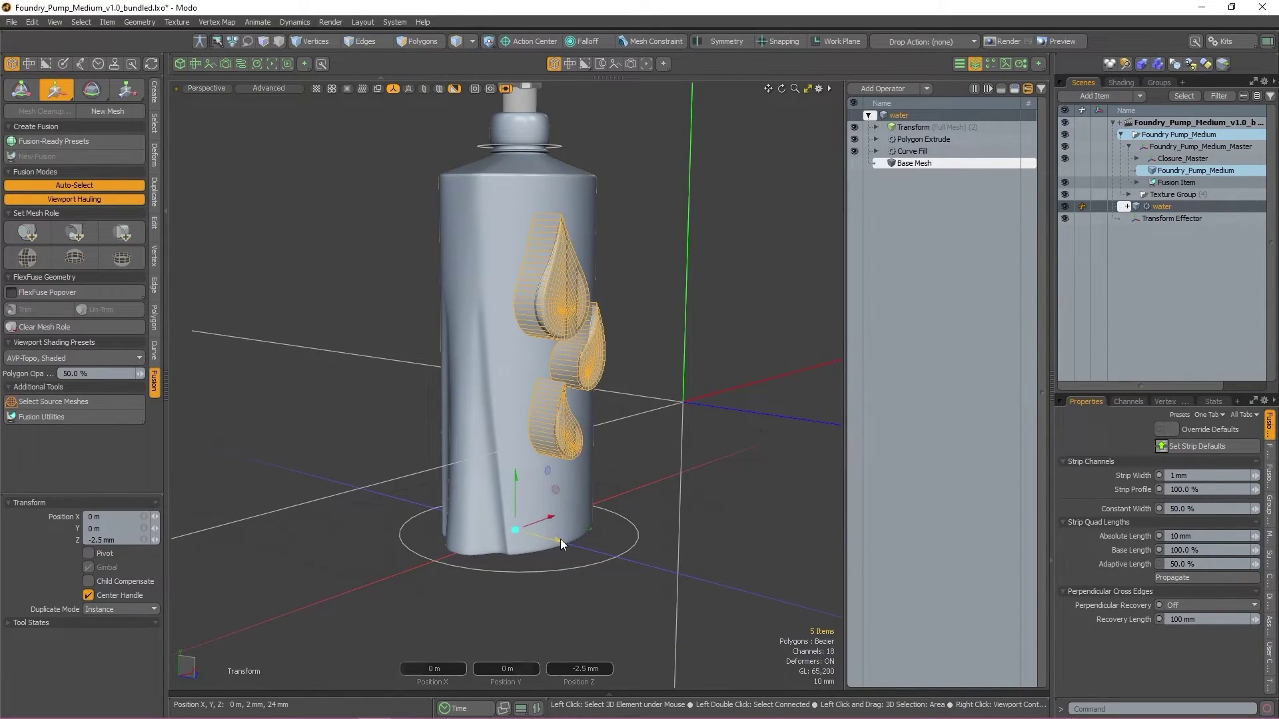
Shift the water drops against the bottle to Y 5.5 mm and Z 3 mm, and undo the last move
{"action": "left_click_drag", "start_coordinate": [560, 543], "coordinate": [565, 547]}
{"action": "left_click_drag", "start_coordinate": [638, 521], "coordinate": [504, 485], "text": "alt"}
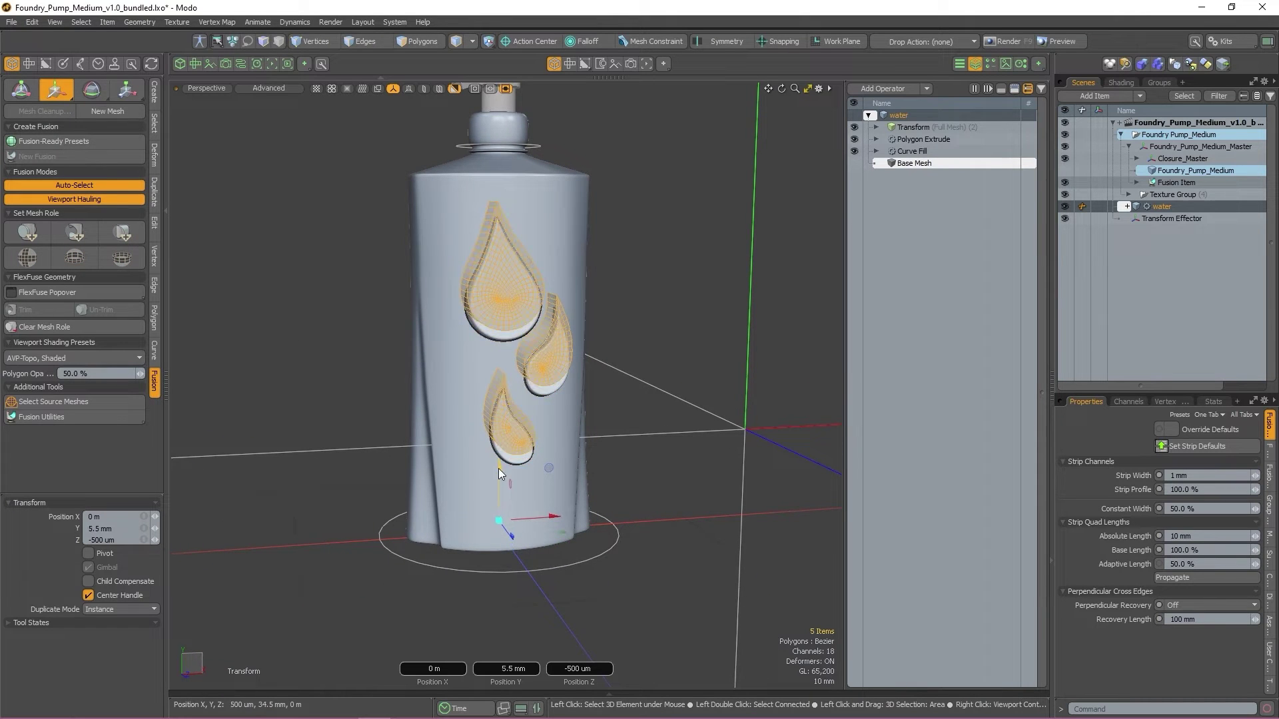
{"action": "left_click_drag", "start_coordinate": [493, 490], "coordinate": [560, 495], "text": "alt"}
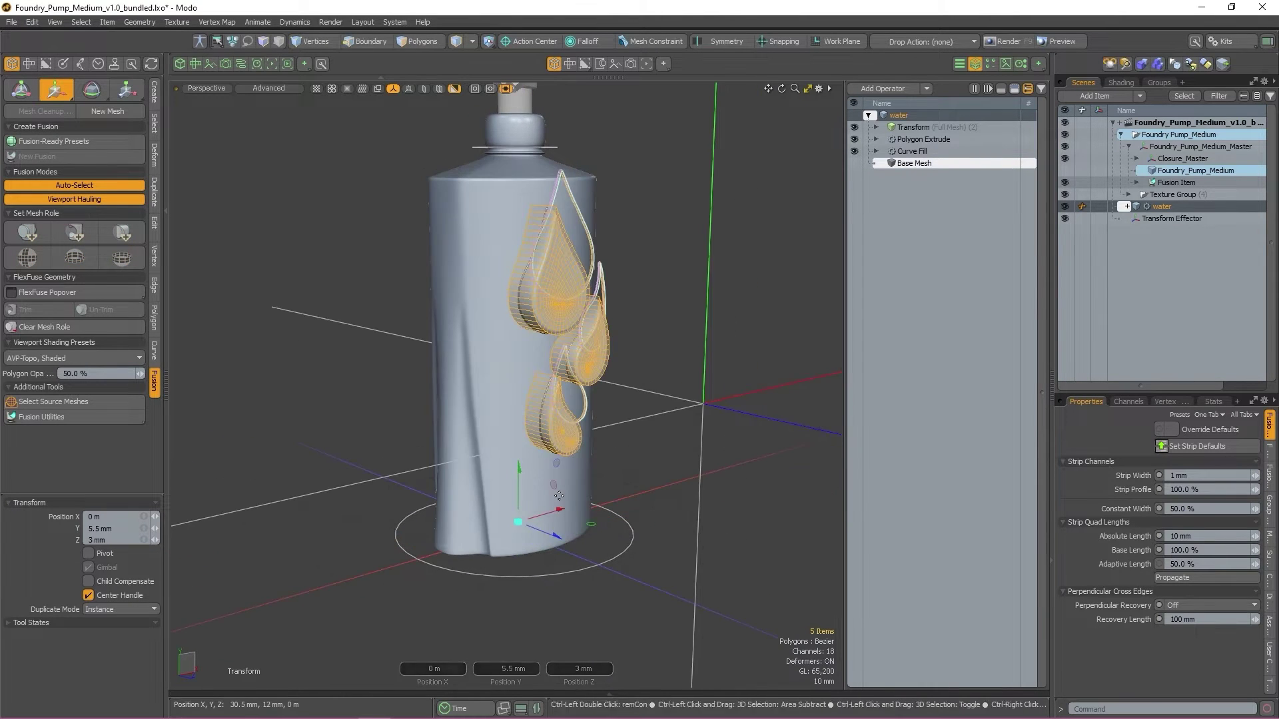
{"action": "key", "text": "ctrl+z"}
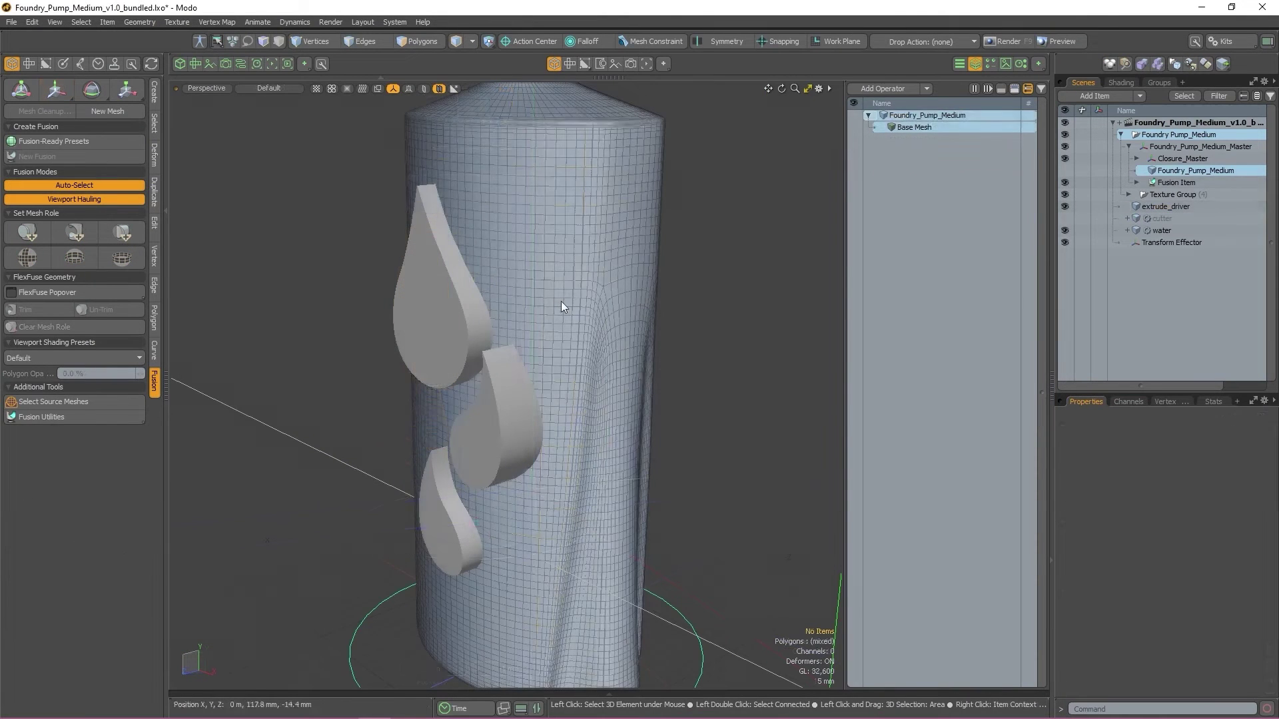
Fuse the water drops onto the pump bottle as an additive mesh, and clear the selection
{"action": "left_click", "coordinate": [560, 301]}
{"action": "left_click", "coordinate": [459, 341], "text": "shift"}
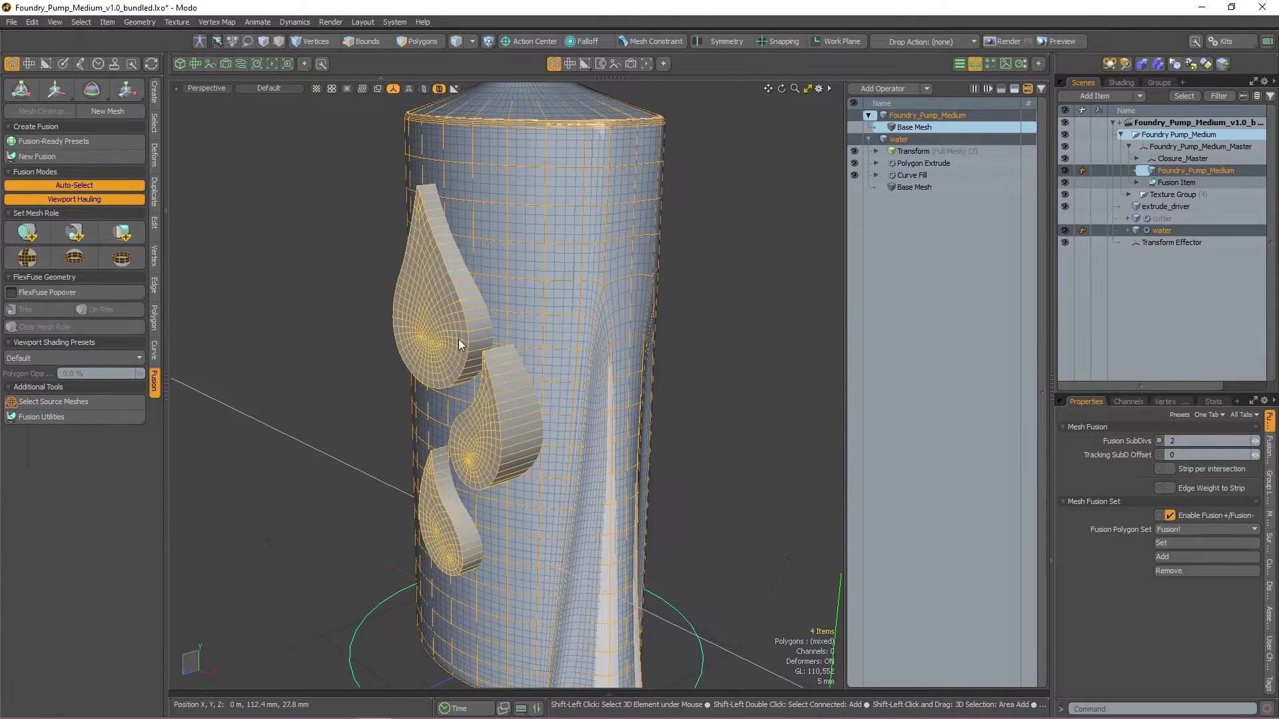
{"action": "left_click", "coordinate": [29, 232]}
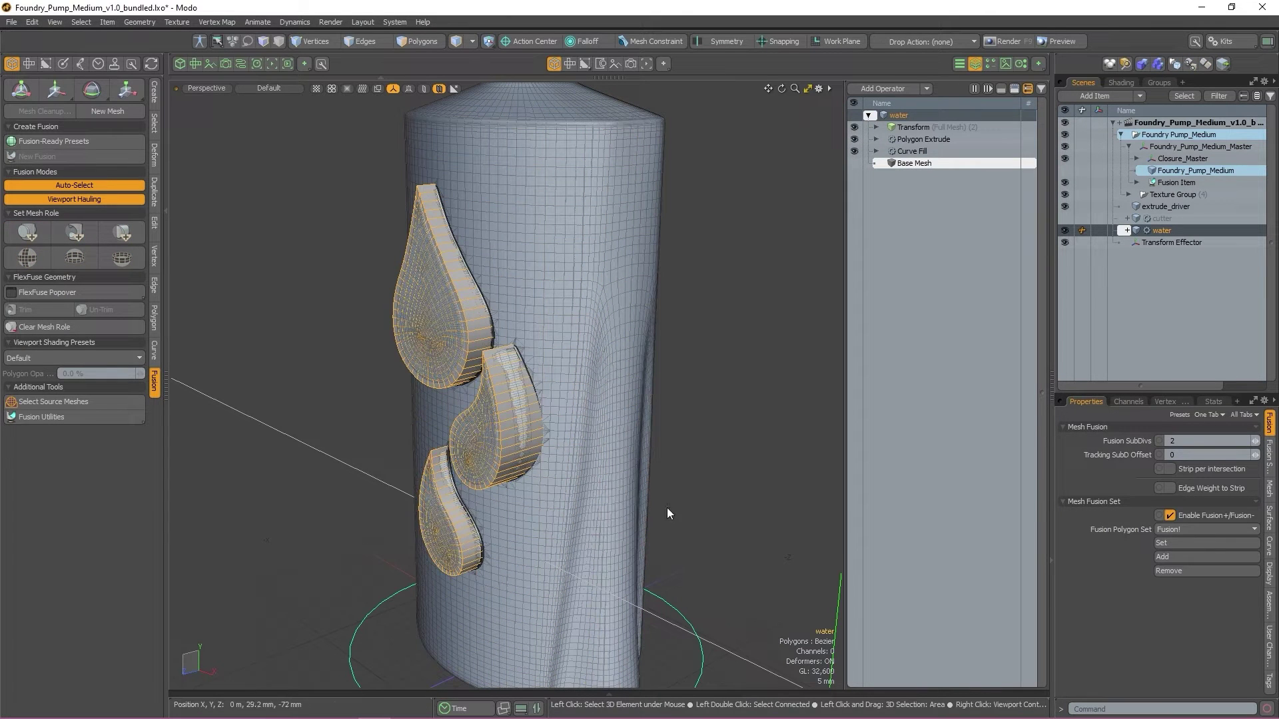
{"action": "left_click", "coordinate": [715, 405]}
Override the defaults of the strip between the water drops and the bottle, and set its Strip Width to 2.4 mm
{"action": "right_click_drag", "start_coordinate": [502, 400], "coordinate": [654, 538], "text": "alt"}
{"action": "left_click_drag", "start_coordinate": [655, 539], "coordinate": [596, 505], "text": "alt"}
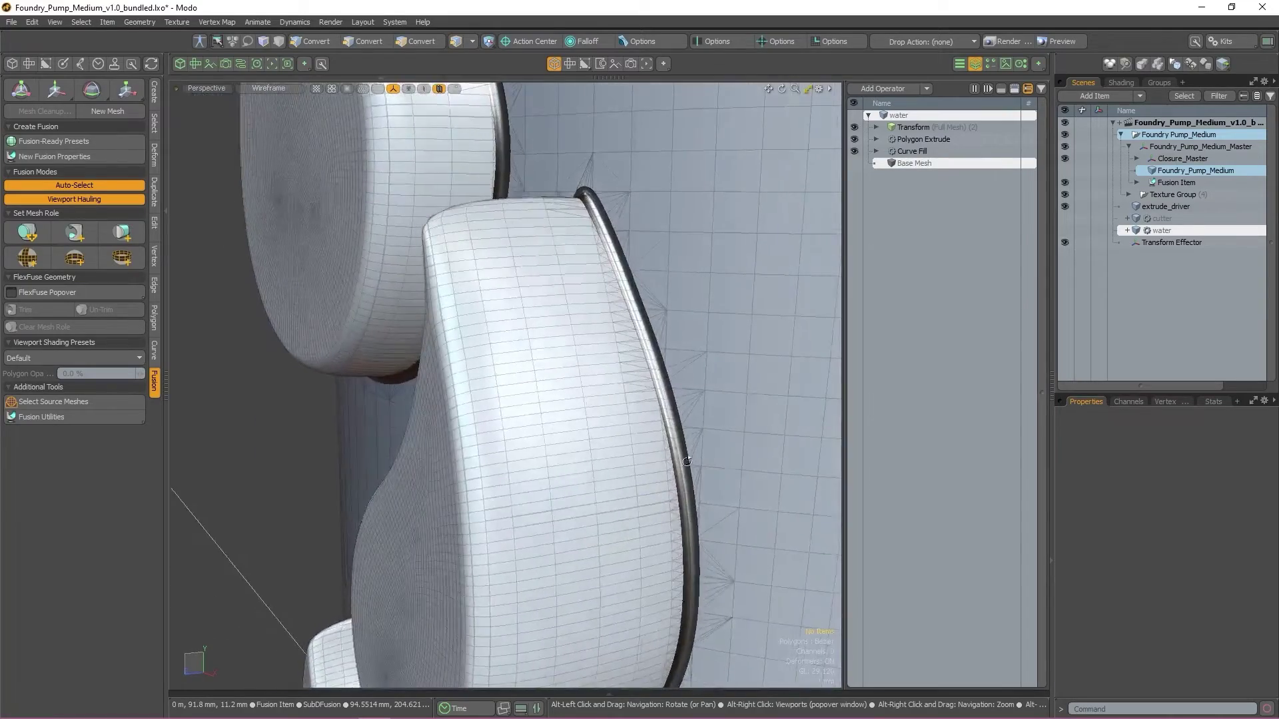
{"action": "scroll", "coordinate": [681, 463], "scroll_direction": "up", "scroll_amount": 3}
{"action": "left_click_drag", "start_coordinate": [680, 463], "coordinate": [538, 441], "text": "alt+shift"}
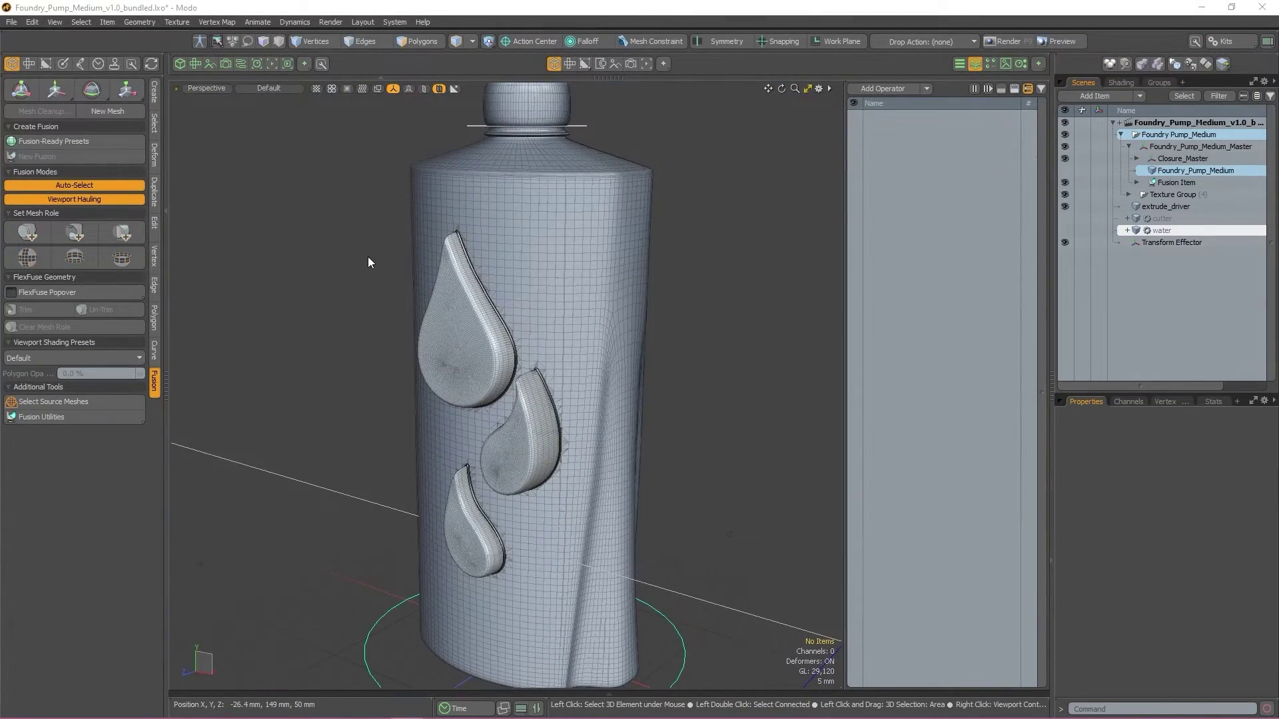
{"action": "right_click_drag", "start_coordinate": [563, 336], "coordinate": [596, 436], "text": "alt"}
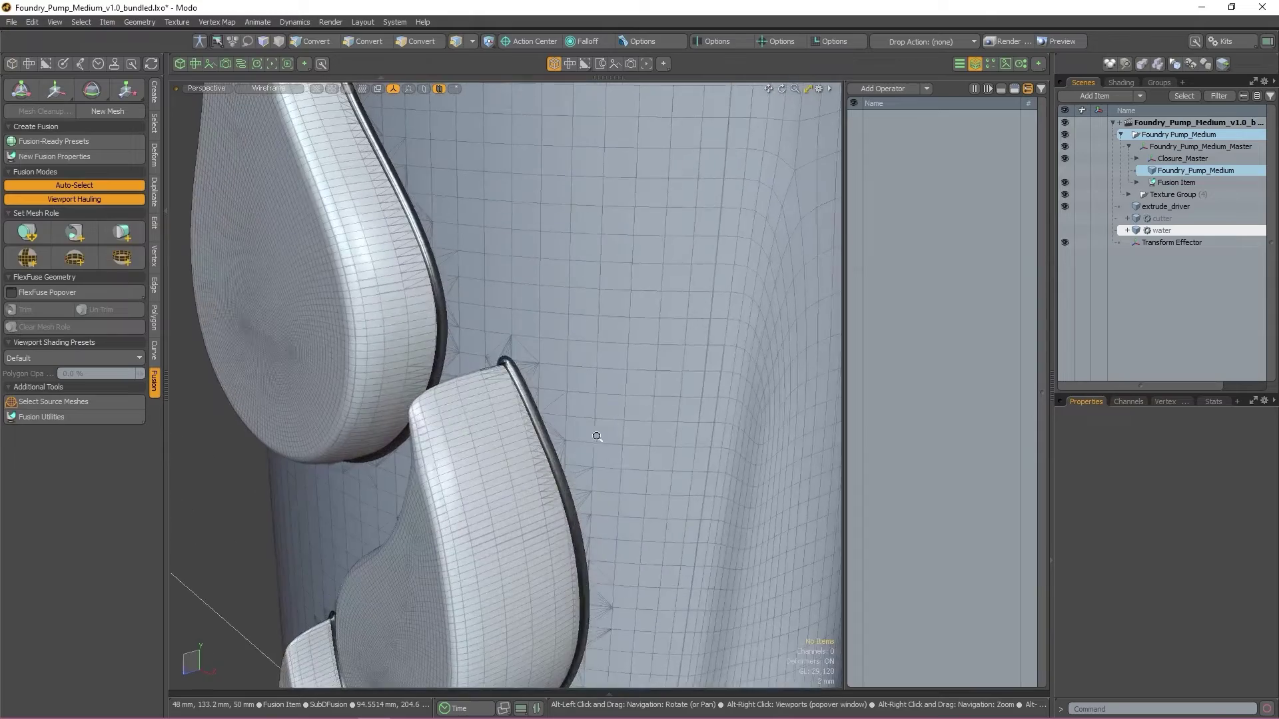
{"action": "left_click", "coordinate": [538, 421]}
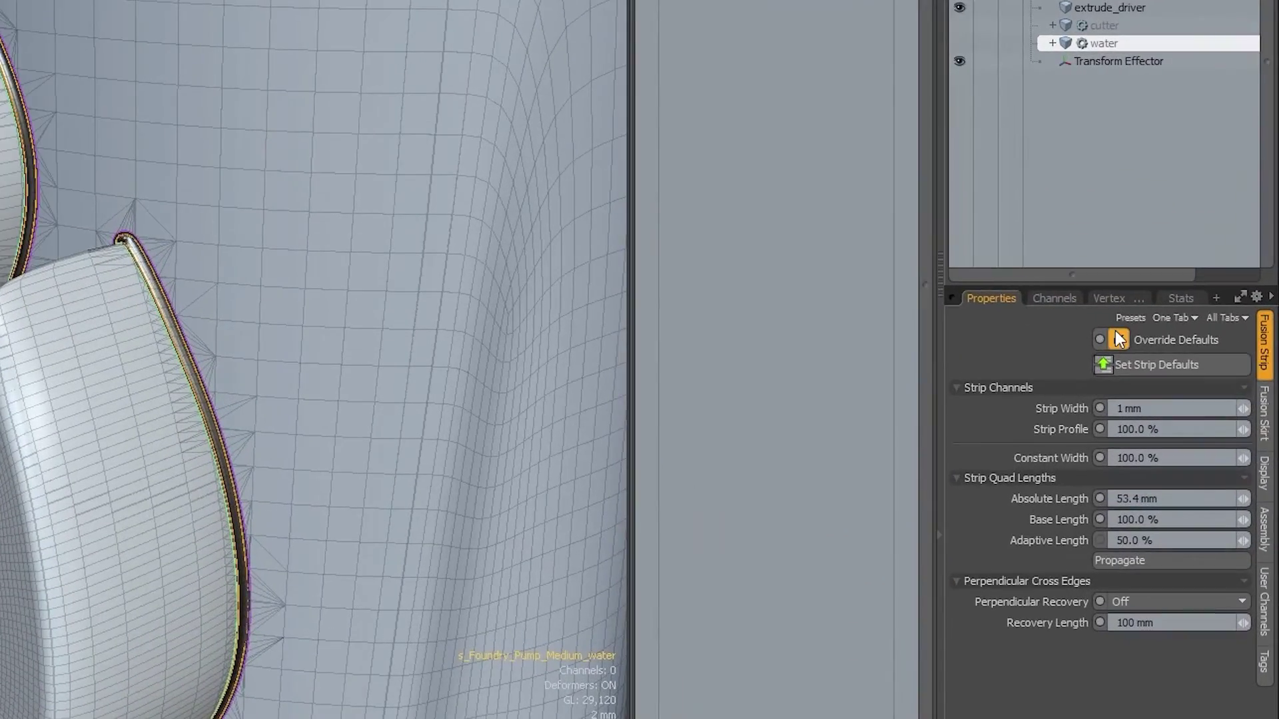
{"action": "left_click_drag", "start_coordinate": [349, 198], "coordinate": [301, 205], "text": "ctrl+alt"}
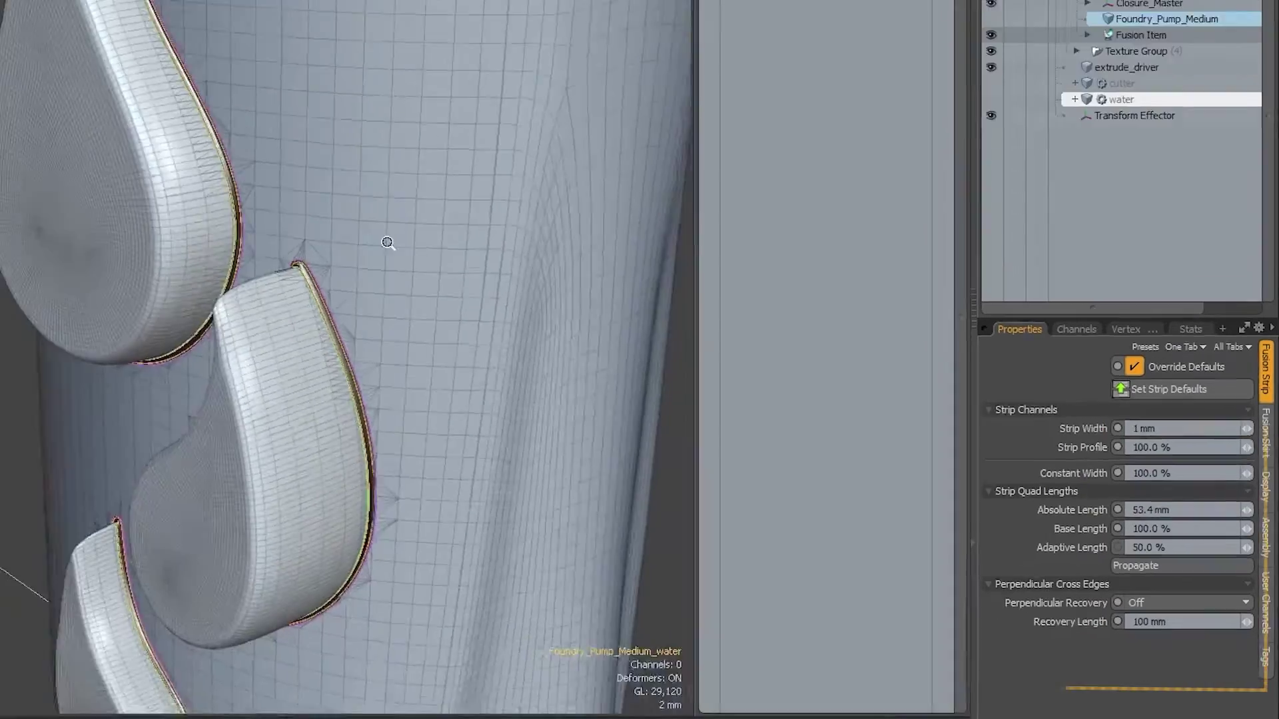
{"action": "left_click_drag", "start_coordinate": [1241, 408], "coordinate": [1249, 410]}
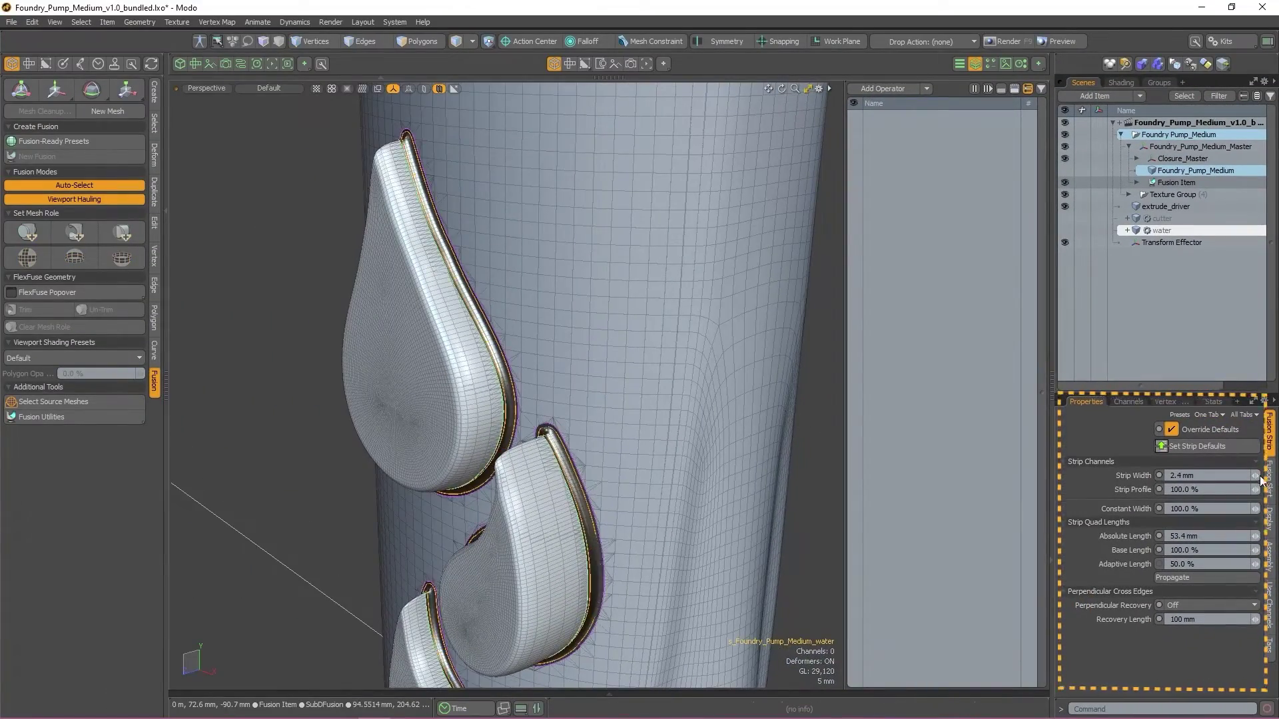
Raise the Strip Profile of the strip around the water drops to about 135.5%
{"action": "left_click_drag", "start_coordinate": [579, 457], "coordinate": [571, 291], "text": "ctrl+alt"}
{"action": "left_click_drag", "start_coordinate": [1249, 491], "coordinate": [1252, 494]}
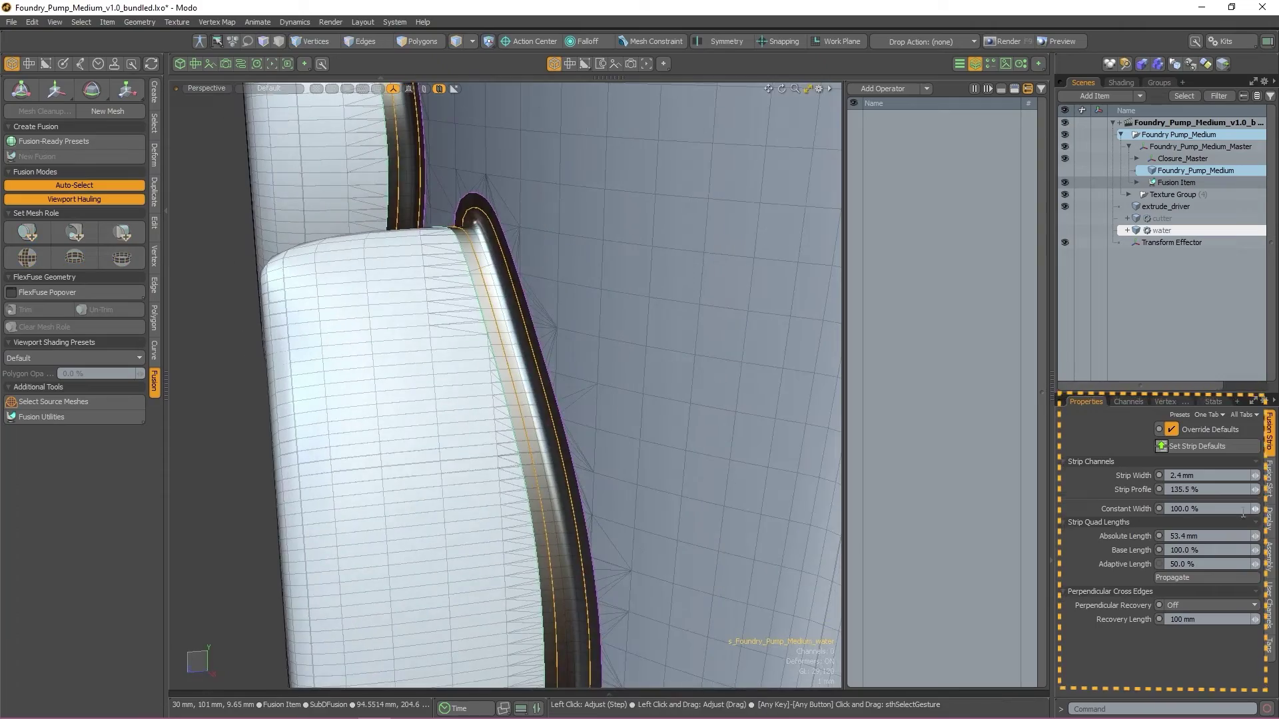
{"action": "left_click_drag", "start_coordinate": [573, 494], "coordinate": [506, 480], "text": "alt"}
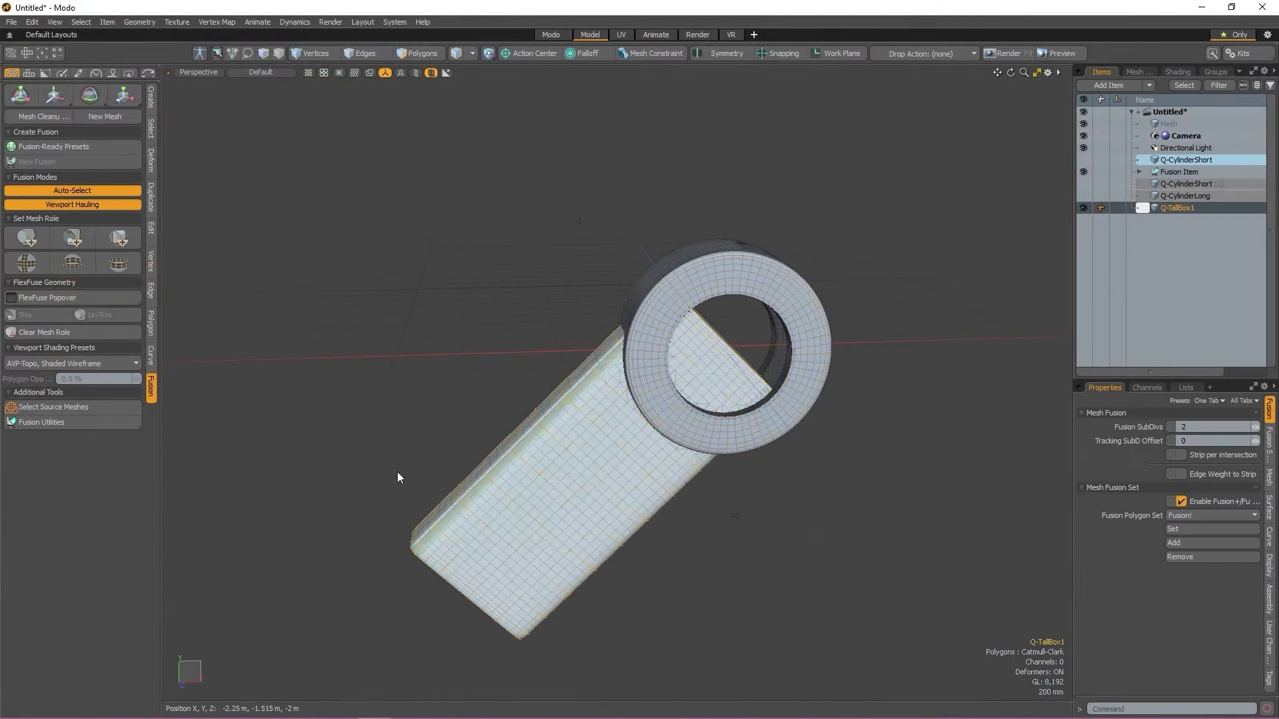
Select the Q-CylinderShort source mesh directly from the fused ring's surface, and clear the selection
{"action": "left_click_drag", "start_coordinate": [398, 472], "coordinate": [346, 469], "text": "alt"}
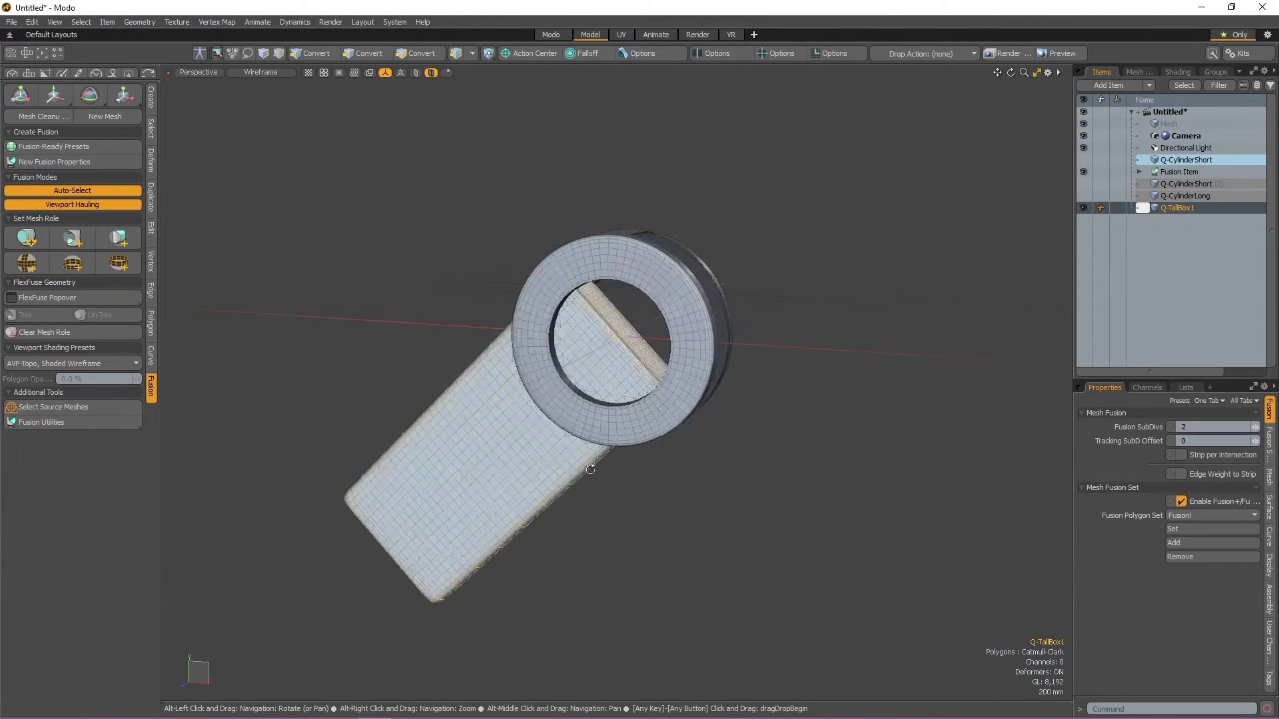
{"action": "scroll", "coordinate": [611, 479], "scroll_direction": "up", "scroll_amount": 3}
{"action": "left_click_drag", "start_coordinate": [611, 479], "coordinate": [507, 466], "text": "alt"}
{"action": "left_click", "coordinate": [638, 287]}
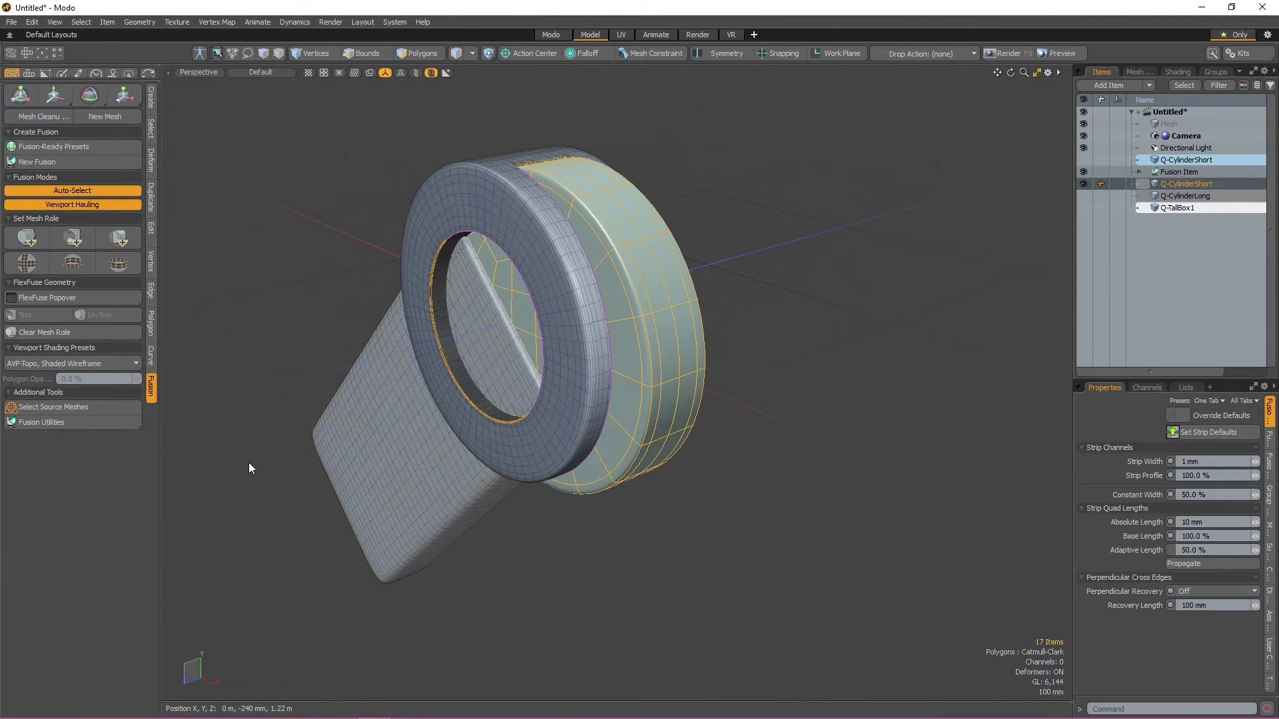
{"action": "left_click", "coordinate": [446, 551], "text": "shift"}
{"action": "left_click", "coordinate": [733, 489]}
Select the Q-CylinderLong source mesh that forms the ring's opening directly from the fused surface
{"action": "left_click_drag", "start_coordinate": [733, 488], "coordinate": [759, 411], "text": "alt"}
{"action": "scroll", "coordinate": [520, 406], "scroll_direction": "up", "scroll_amount": 3}
{"action": "left_click_drag", "start_coordinate": [560, 426], "coordinate": [528, 438], "text": "alt"}
{"action": "left_click", "coordinate": [528, 438]}
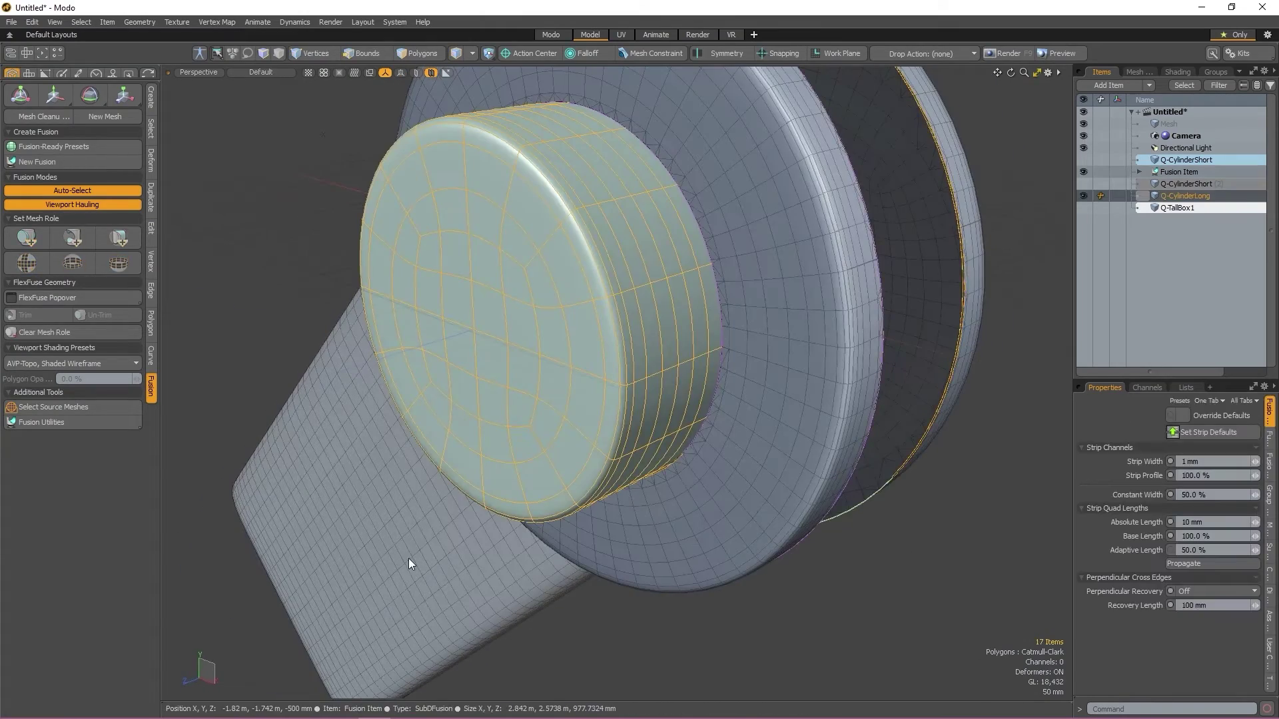
Trim the box-shaped handle with the long cylinder that forms the ring's opening, and view the inside of the ring
{"action": "left_click_drag", "start_coordinate": [411, 562], "coordinate": [500, 566], "text": "alt"}
{"action": "left_click", "coordinate": [500, 566], "text": "shift"}
{"action": "scroll", "coordinate": [499, 566], "scroll_direction": "down", "scroll_amount": 3}
{"action": "left_click", "coordinate": [58, 319]}
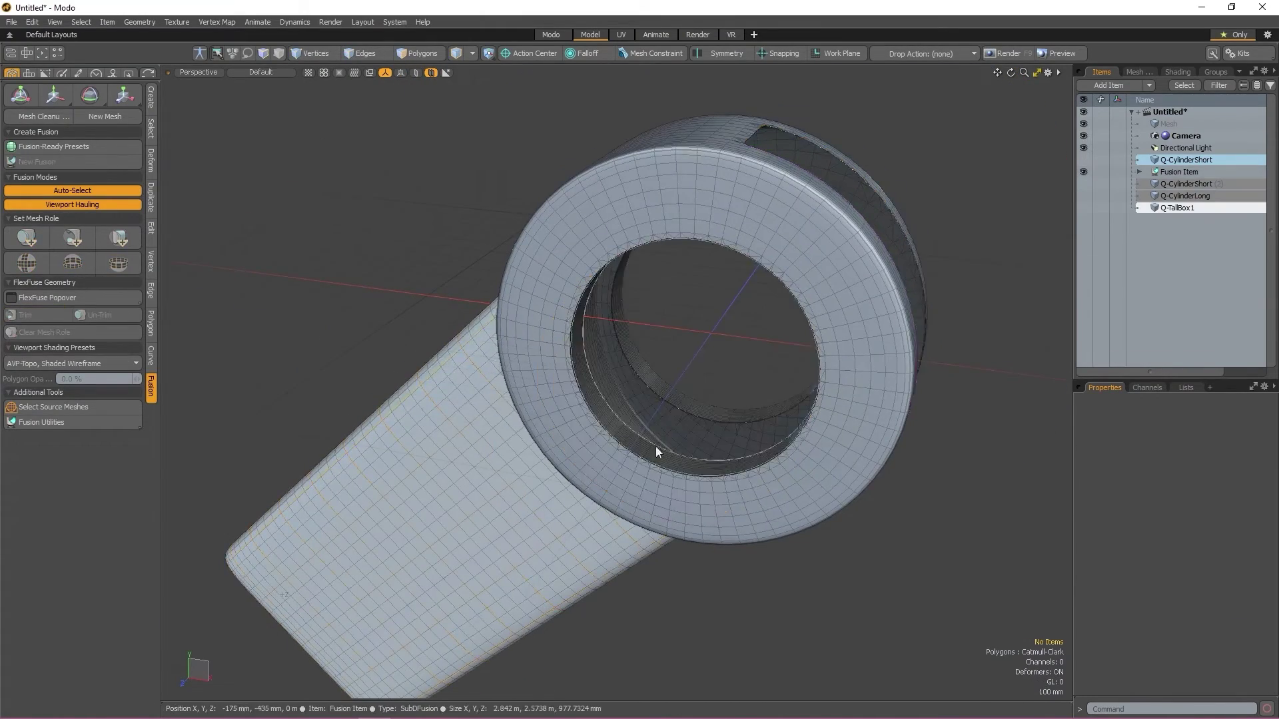
{"action": "left_click_drag", "start_coordinate": [650, 448], "coordinate": [758, 453], "text": "alt"}
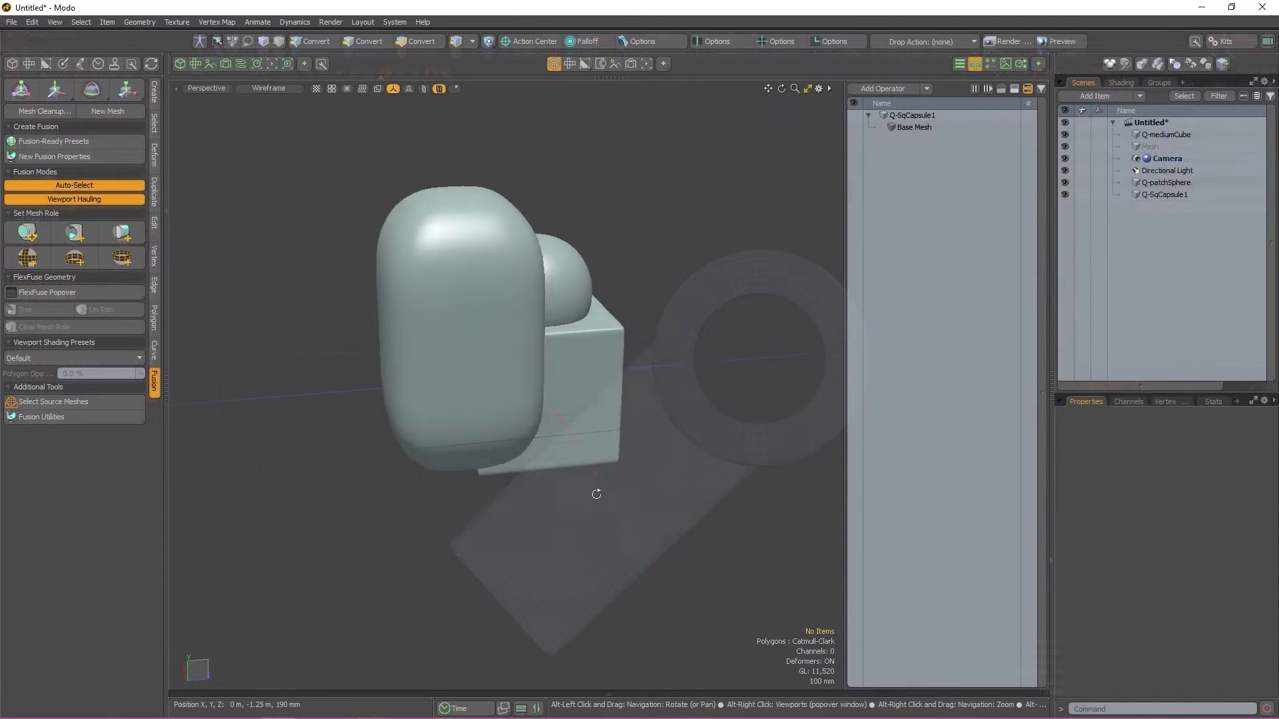
Subtract the squared capsule from the cube, and add the sphere to the same fusion as a primary mesh
{"action": "left_click", "coordinate": [606, 461]}
{"action": "left_click", "coordinate": [492, 394], "text": "shift"}
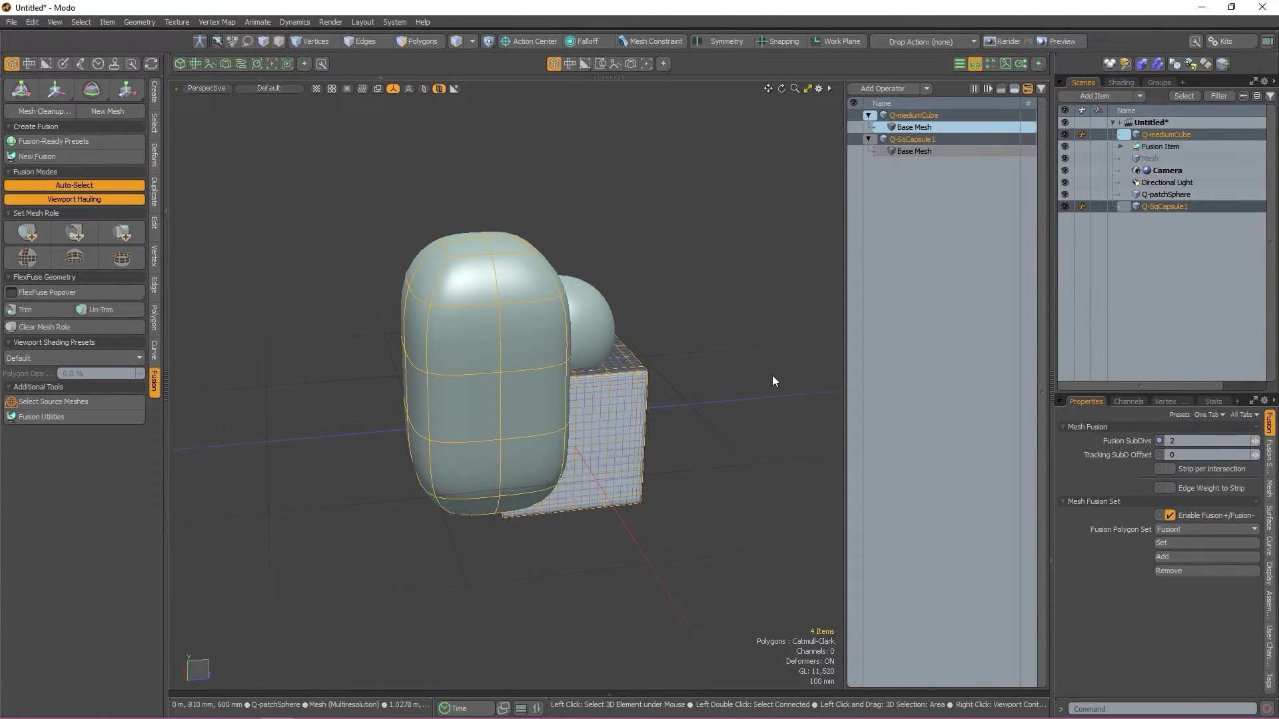
{"action": "left_click", "coordinate": [630, 406]}
{"action": "left_click", "coordinate": [593, 321], "text": "shift"}
{"action": "left_click", "coordinate": [27, 232]}
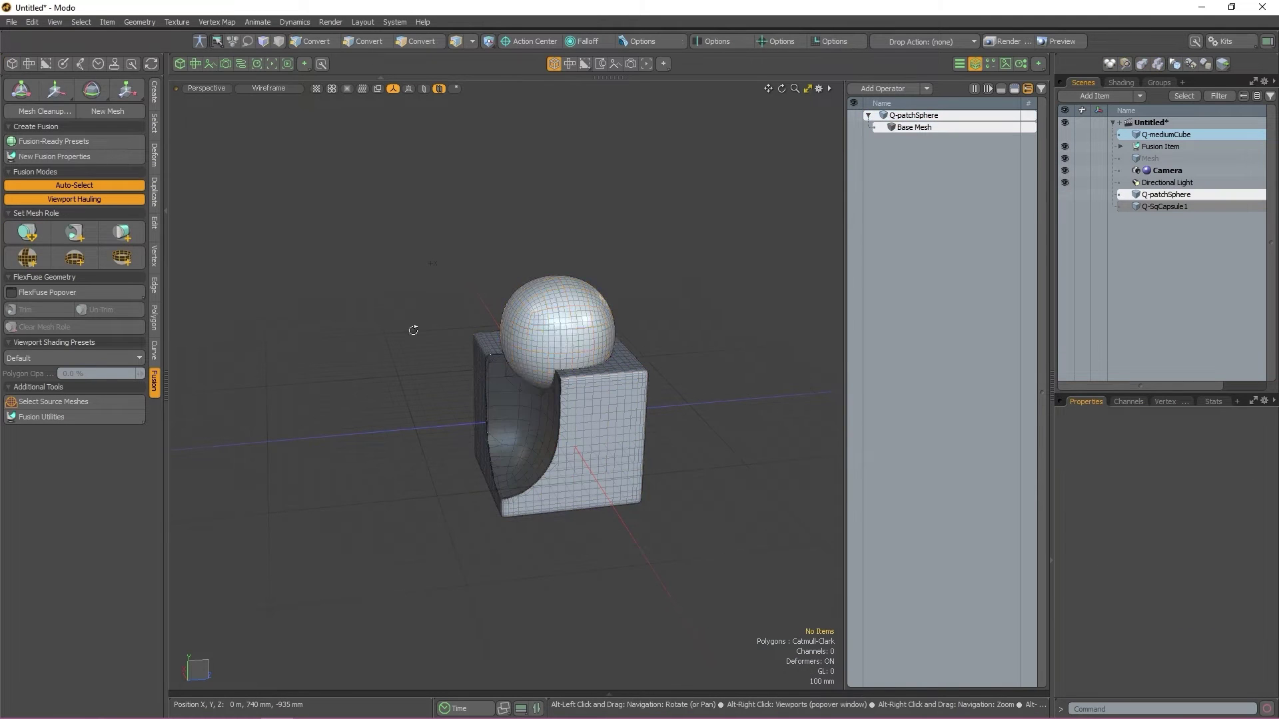
{"action": "left_click_drag", "start_coordinate": [413, 330], "coordinate": [443, 349], "text": "alt"}
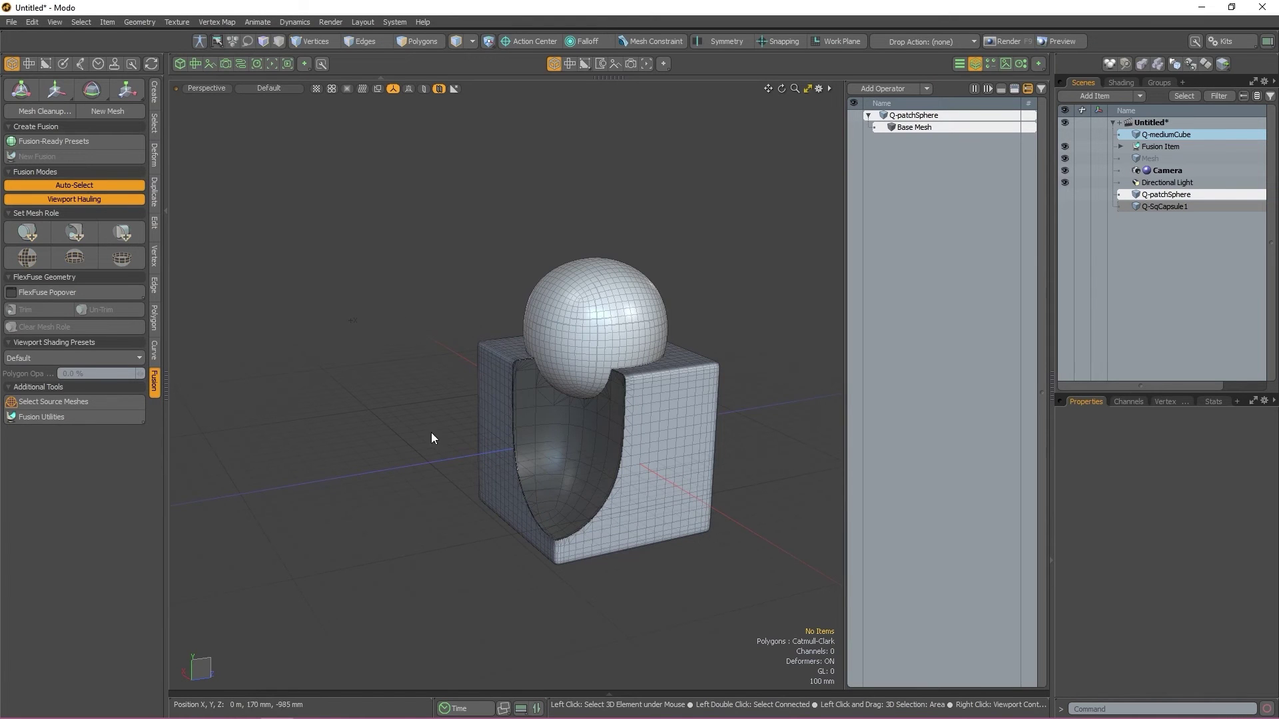
Select the Q-SqCapsule1 cutter directly from the cut surface in the cube, and clear the selection
{"action": "left_click", "coordinate": [575, 439]}
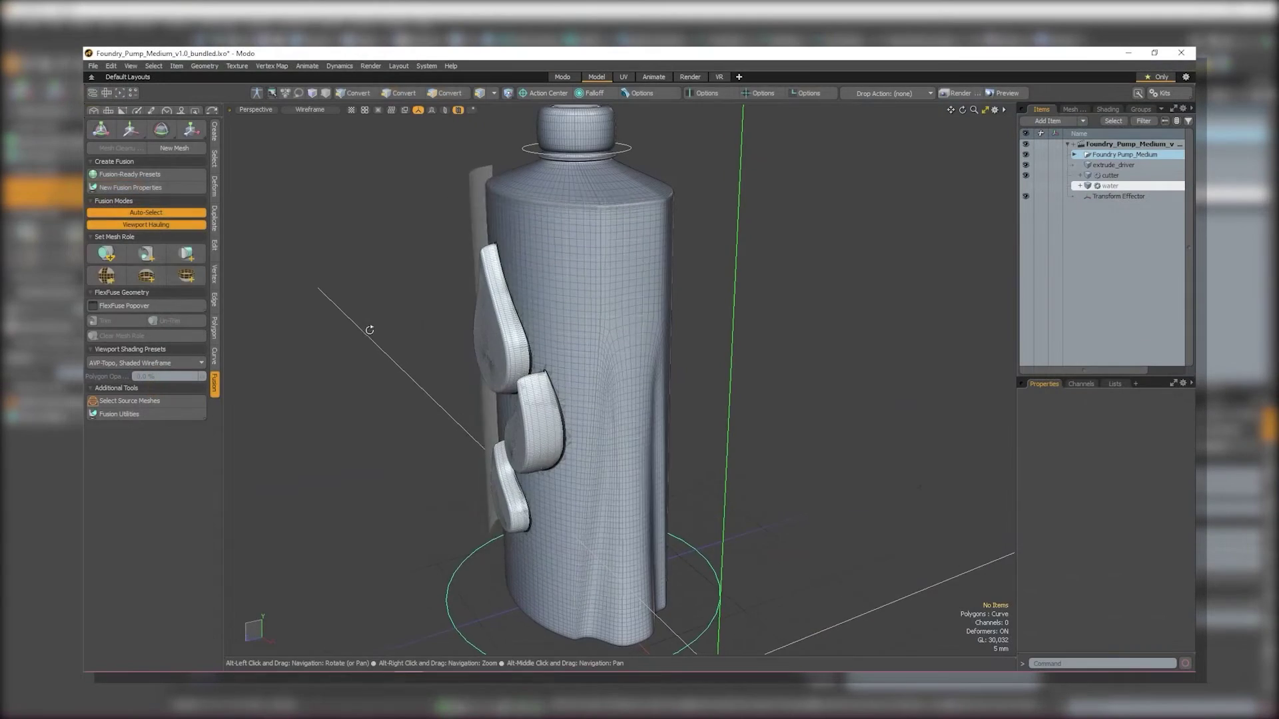
{"action": "left_click_drag", "start_coordinate": [483, 356], "coordinate": [533, 353], "text": "alt"}
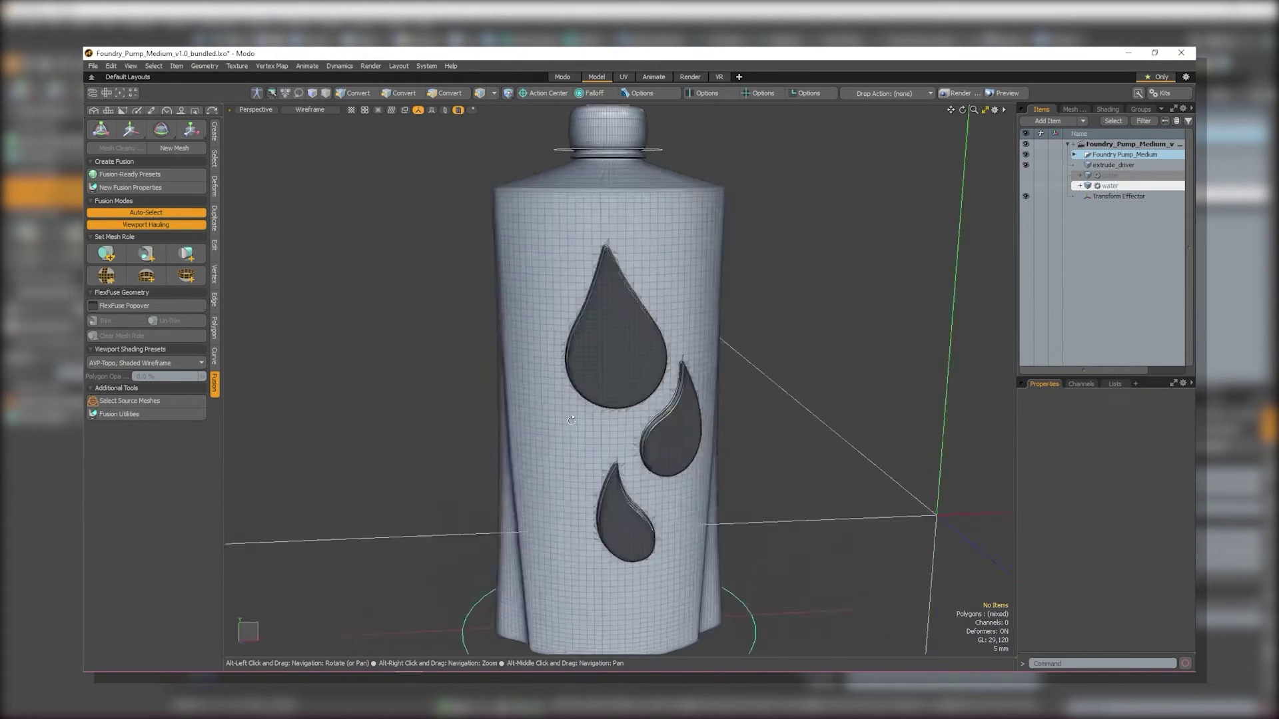
{"action": "scroll", "coordinate": [739, 349], "scroll_direction": "up", "scroll_amount": 5}
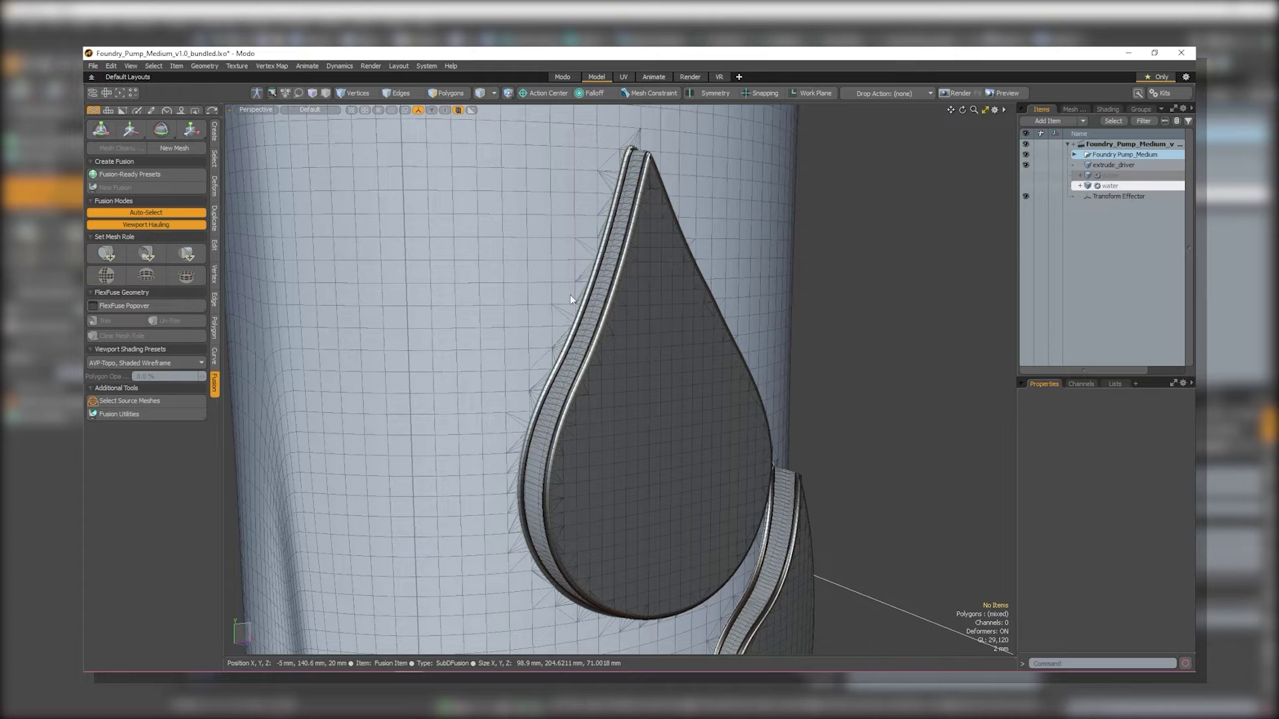
{"action": "left_click_drag", "start_coordinate": [571, 300], "coordinate": [666, 301], "text": "alt"}
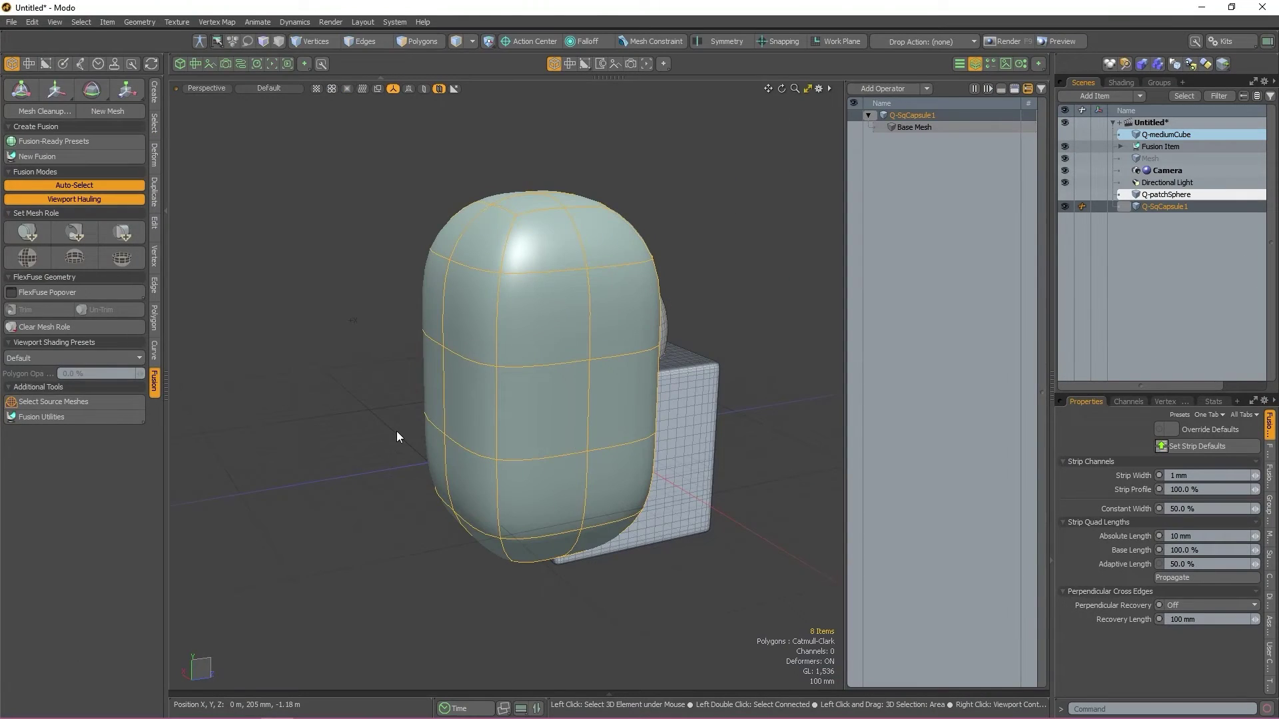
{"action": "left_click", "coordinate": [397, 437]}
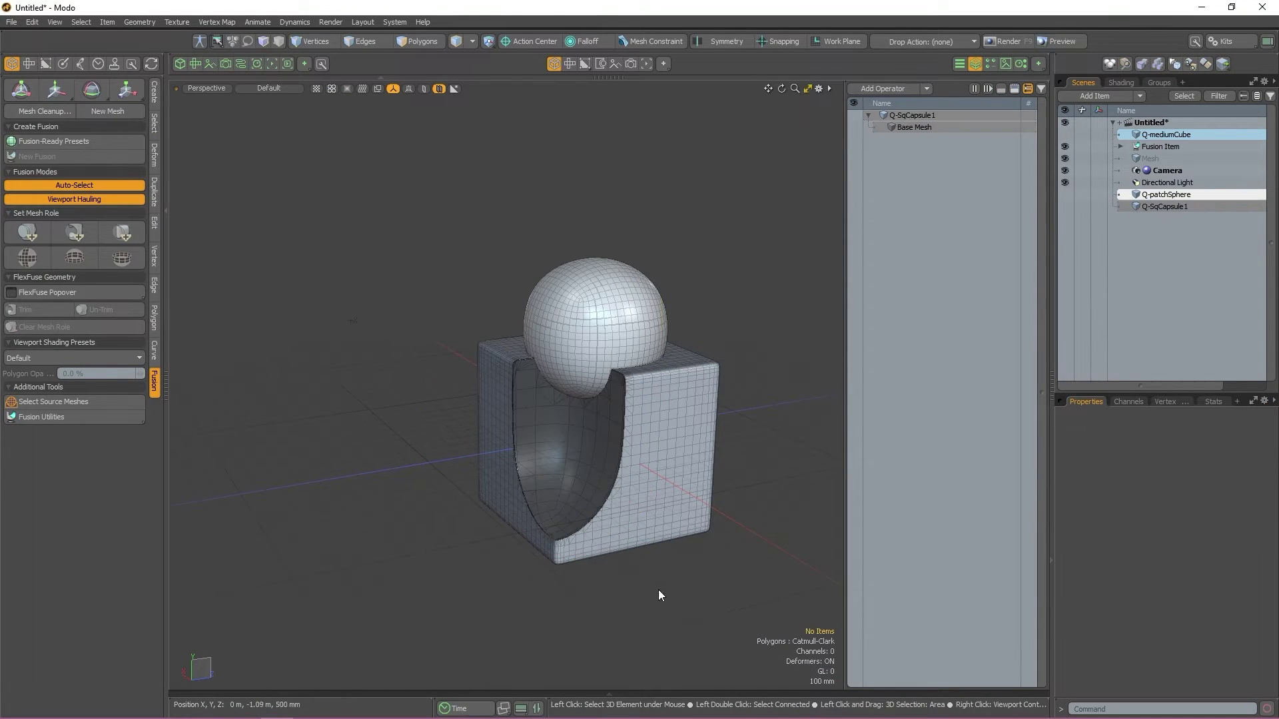
Select the capsule cutter together with the sphere, trim the sphere with the capsule, and clear the selection
{"action": "left_click", "coordinate": [589, 455]}
{"action": "left_click_drag", "start_coordinate": [756, 325], "coordinate": [613, 353], "text": "alt"}
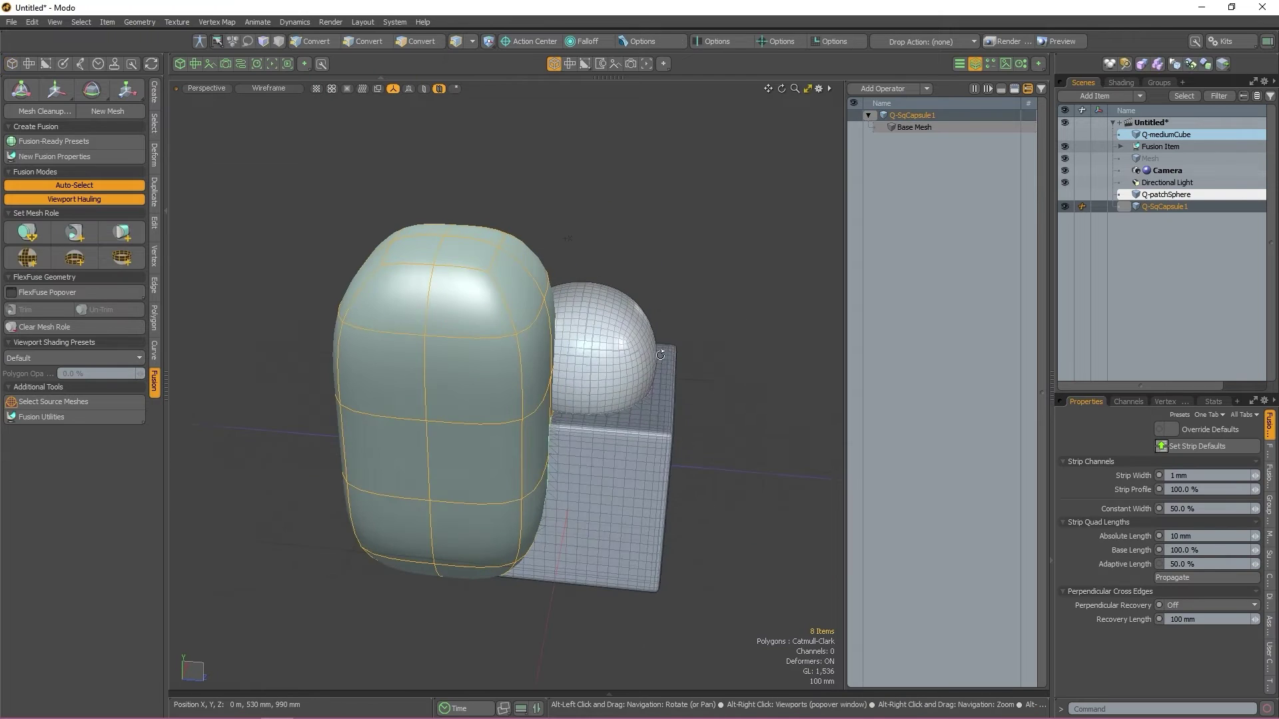
{"action": "left_click", "coordinate": [613, 353], "text": "shift"}
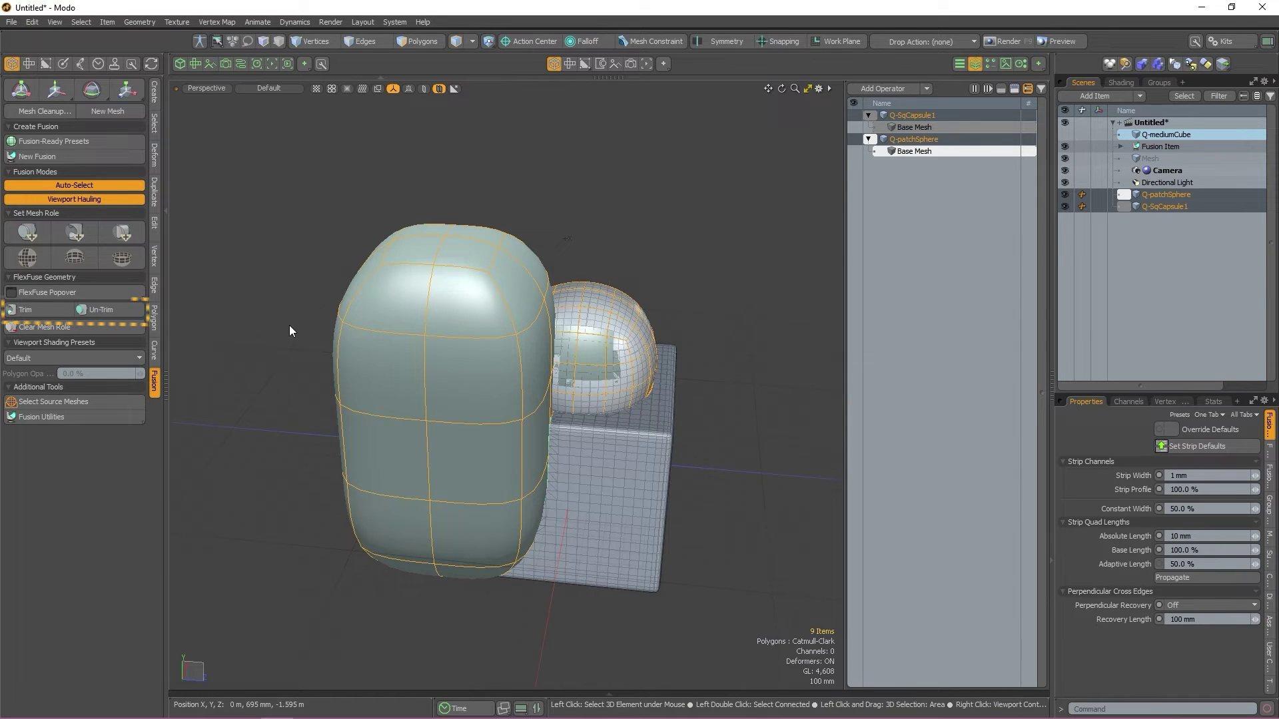
{"action": "left_click", "coordinate": [41, 308]}
{"action": "left_click", "coordinate": [294, 260]}
{"action": "left_click_drag", "start_coordinate": [294, 260], "coordinate": [397, 393], "text": "alt"}
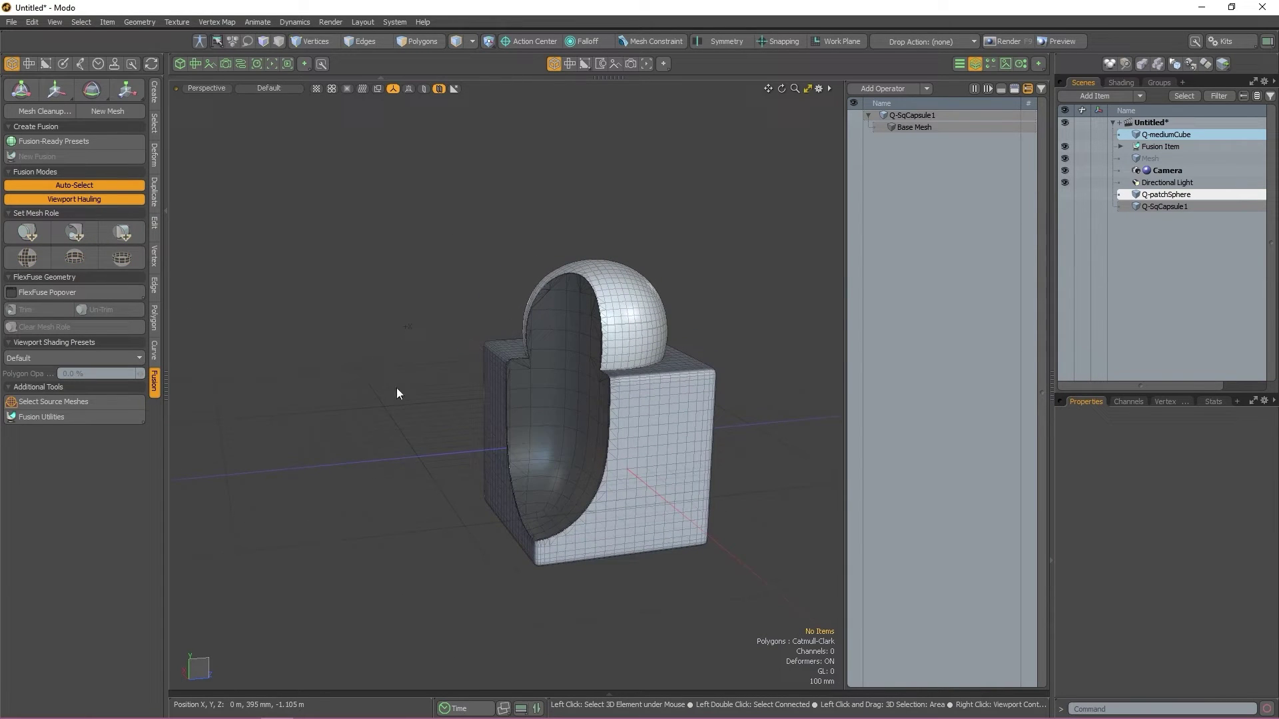
Select the capsule source mesh from the cut running through the sphere and cube, and deselect it
{"action": "left_click", "coordinate": [568, 426]}
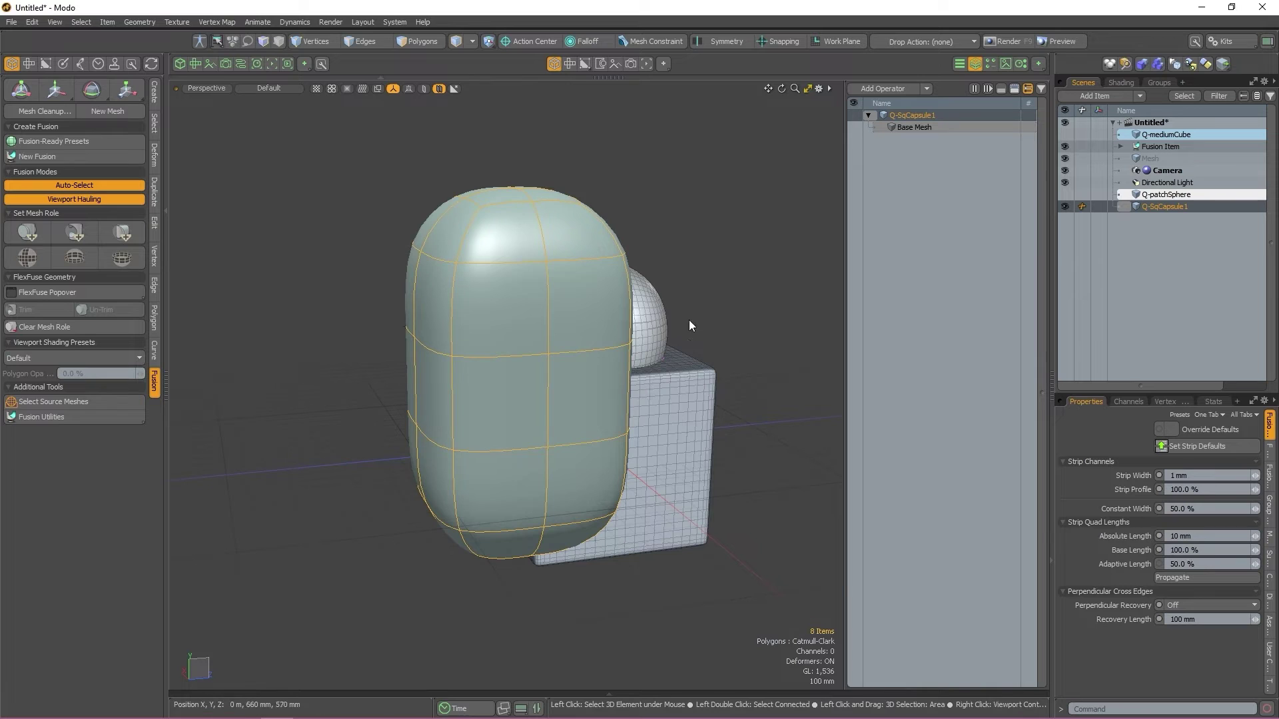
{"action": "left_click", "coordinate": [364, 148]}
{"action": "left_click_drag", "start_coordinate": [544, 141], "coordinate": [708, 274], "text": "alt"}
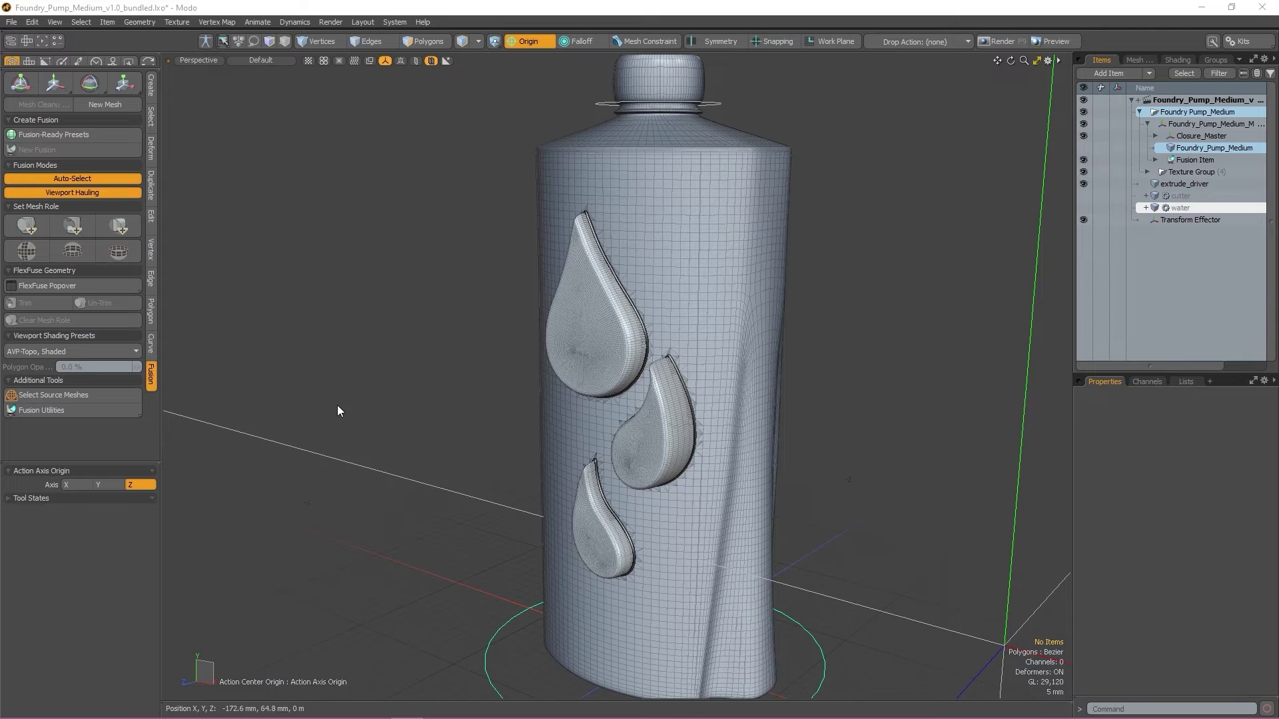
Select the water drops source mesh directly from the bottle's fused surface, and clear the selection
{"action": "left_click", "coordinate": [591, 342]}
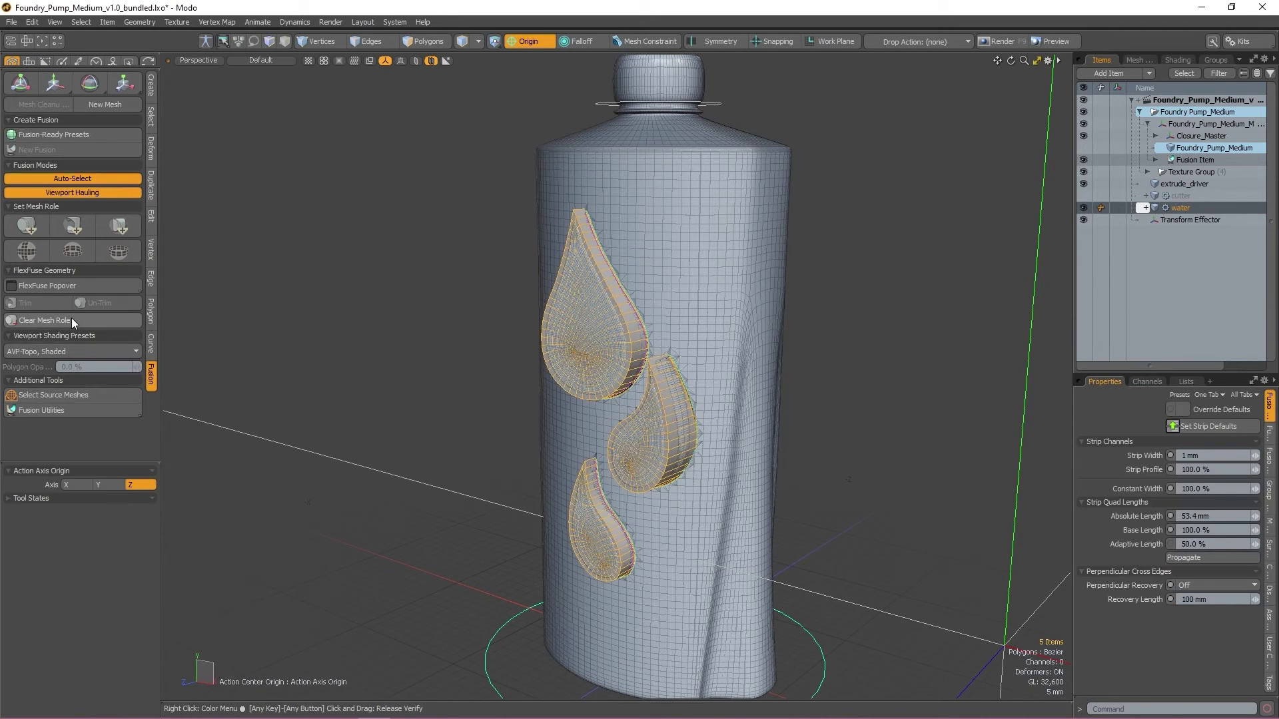
{"action": "left_click", "coordinate": [483, 264]}
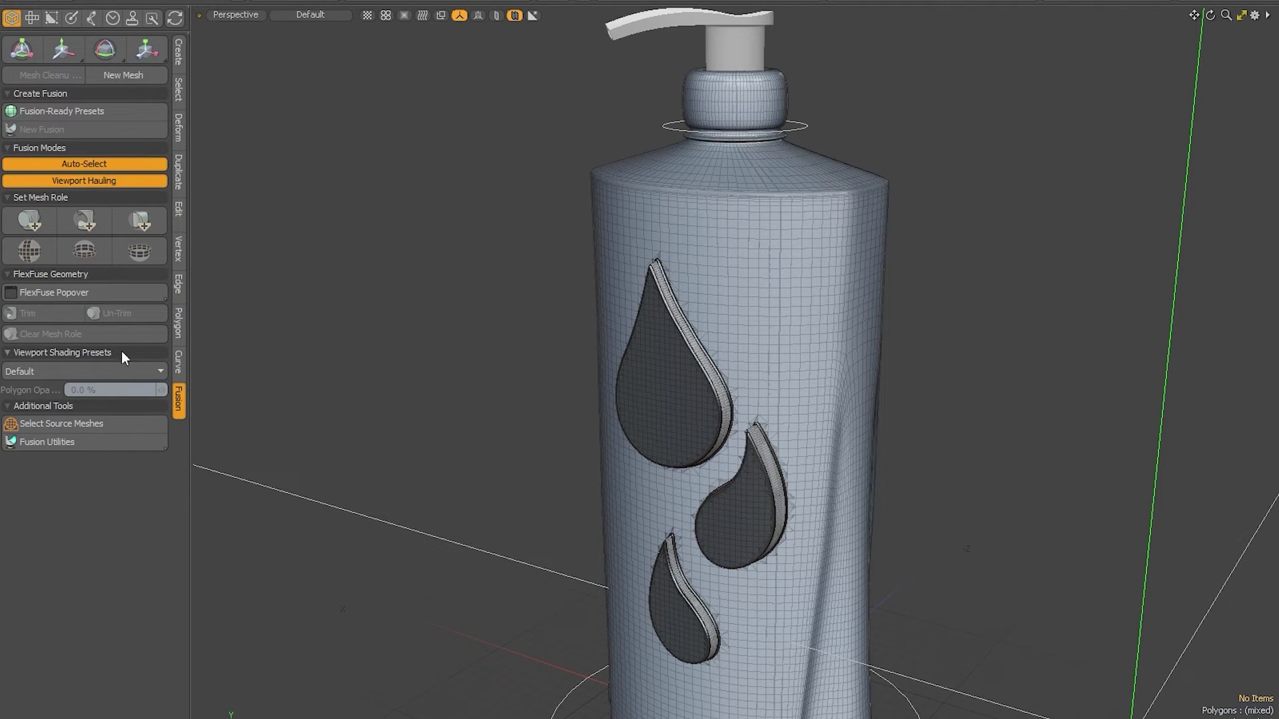
Switch the viewport shading preset to AVP-Topo, Shaded, and inspect the pump bottle with it
{"action": "left_click", "coordinate": [104, 371]}
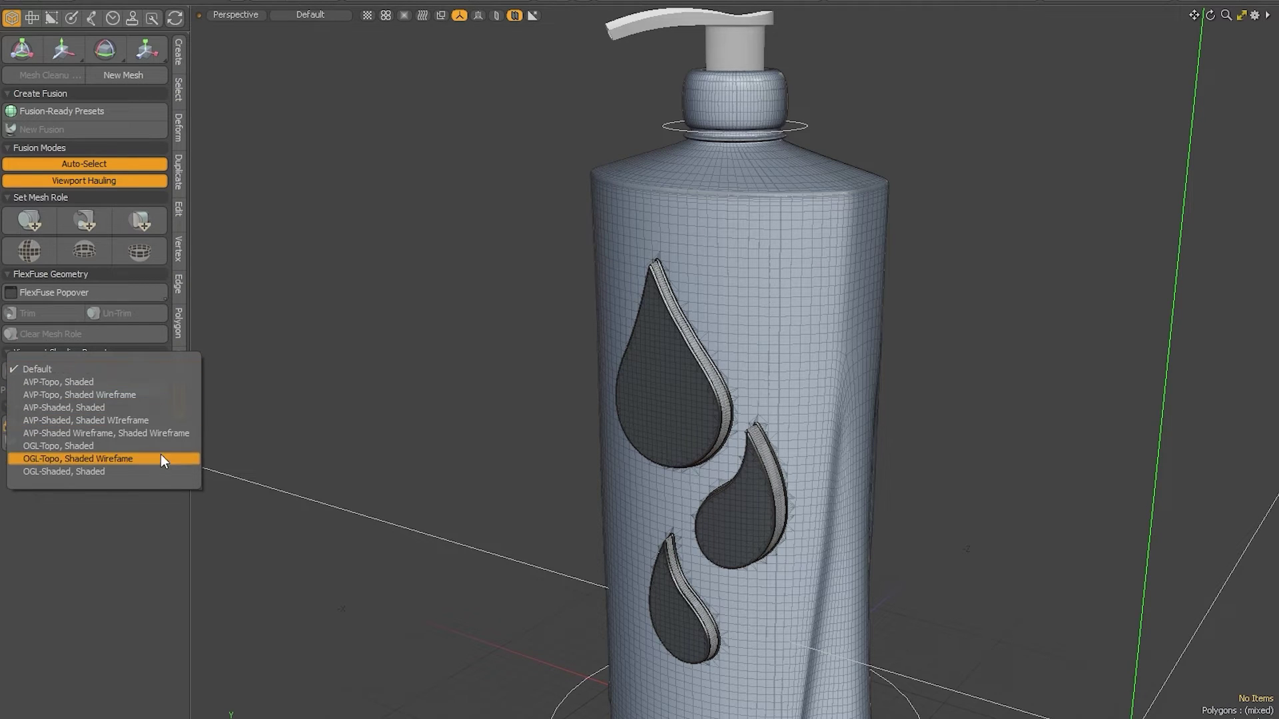
{"action": "left_click", "coordinate": [165, 382]}
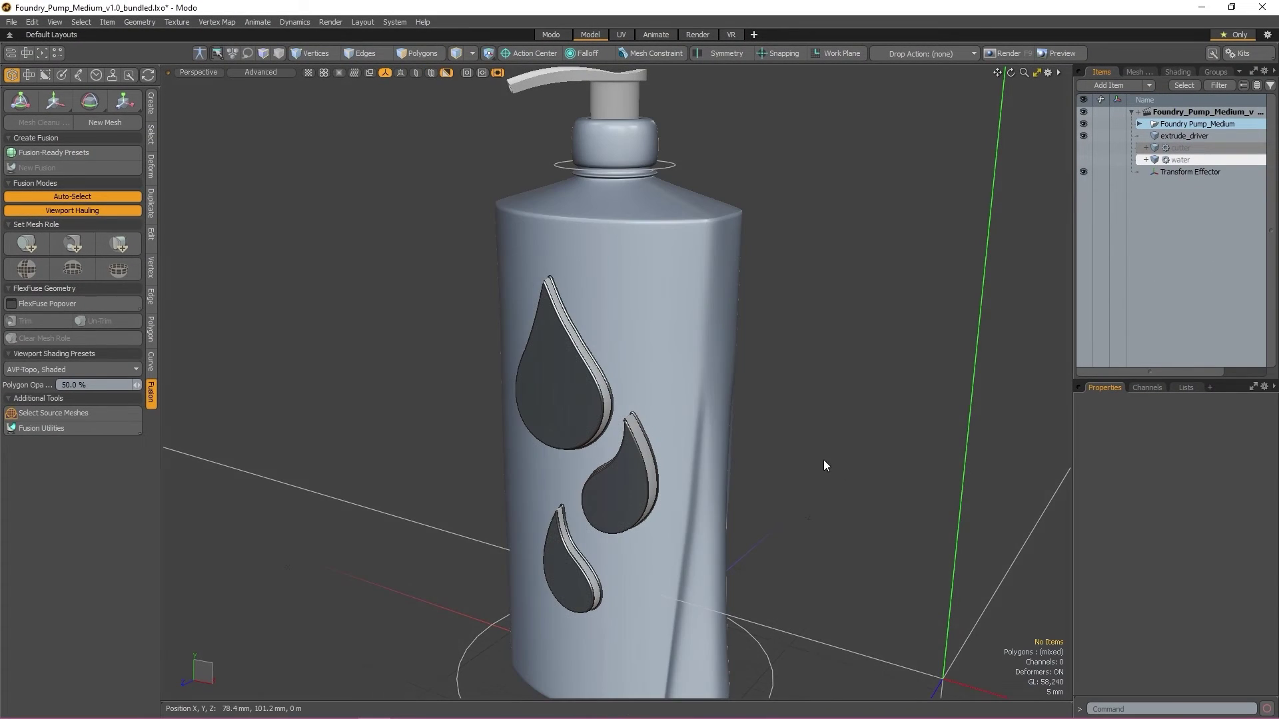
{"action": "left_click_drag", "start_coordinate": [823, 460], "coordinate": [726, 447], "text": "alt"}
{"action": "right_click_drag", "start_coordinate": [726, 448], "coordinate": [660, 456], "text": "alt"}
{"action": "left_click_drag", "start_coordinate": [659, 456], "coordinate": [689, 483], "text": "alt"}
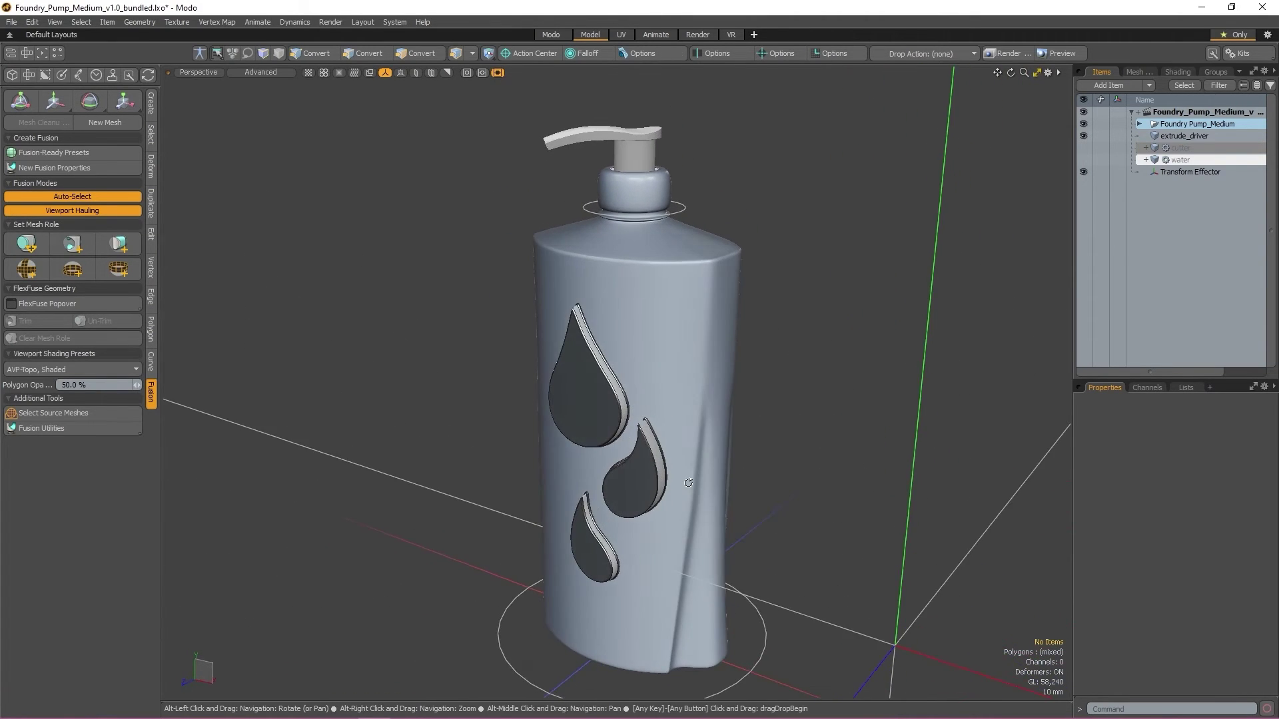
Switch the viewport shading preset to AVP-Topo, Shaded Wireframe, and view the bottle from another angle
{"action": "left_click", "coordinate": [110, 367]}
{"action": "left_click", "coordinate": [110, 377]}
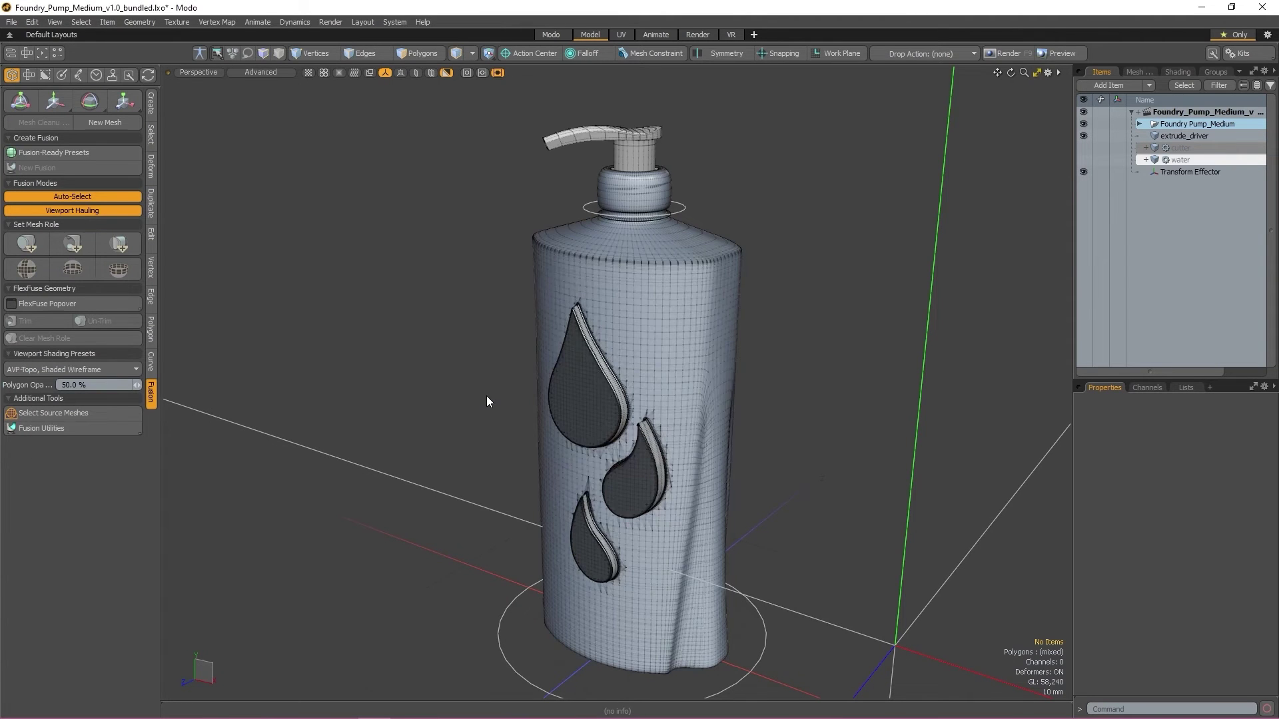
{"action": "mouse_move", "coordinate": [639, 365]}
{"action": "left_mouse_down", "text": "alt"}
{"action": "mouse_move", "coordinate": [654, 360]}
{"action": "mouse_move", "coordinate": [654, 378]}
{"action": "mouse_move", "coordinate": [655, 329]}
{"action": "left_mouse_up", "text": "alt"}
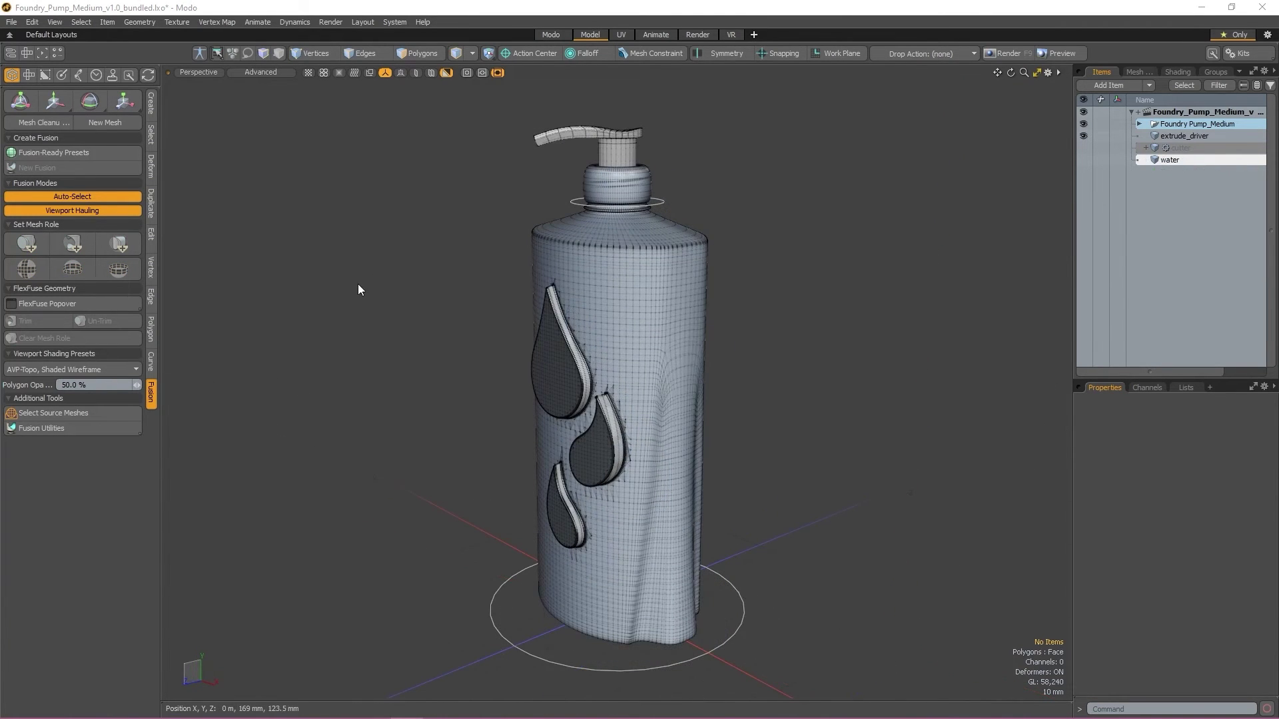
Select the water drops source mesh from the bottle's surface, and adjust the polygon opacity, ending at 50%
{"action": "scroll", "coordinate": [731, 348], "scroll_direction": "up", "scroll_amount": 3}
{"action": "left_click_drag", "start_coordinate": [742, 382], "coordinate": [760, 313], "text": "alt+shift"}
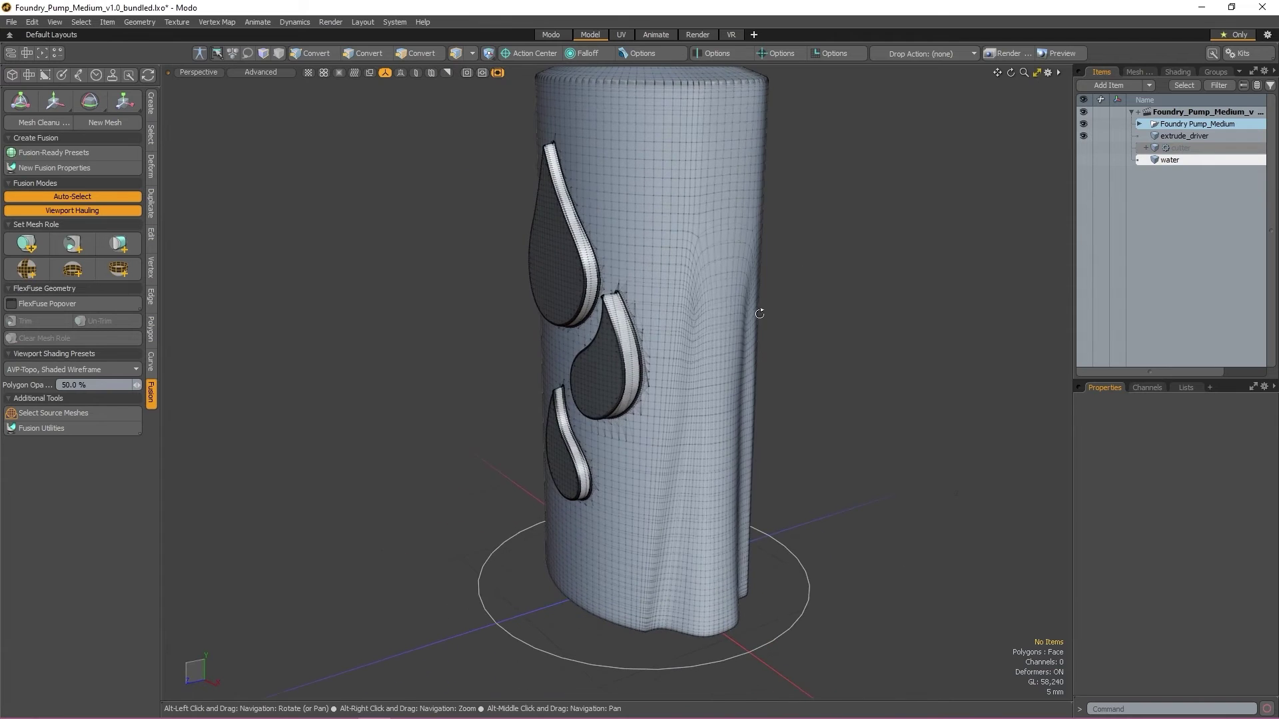
{"action": "left_click", "coordinate": [625, 347]}
{"action": "scroll", "coordinate": [759, 346], "scroll_direction": "up", "scroll_amount": 3}
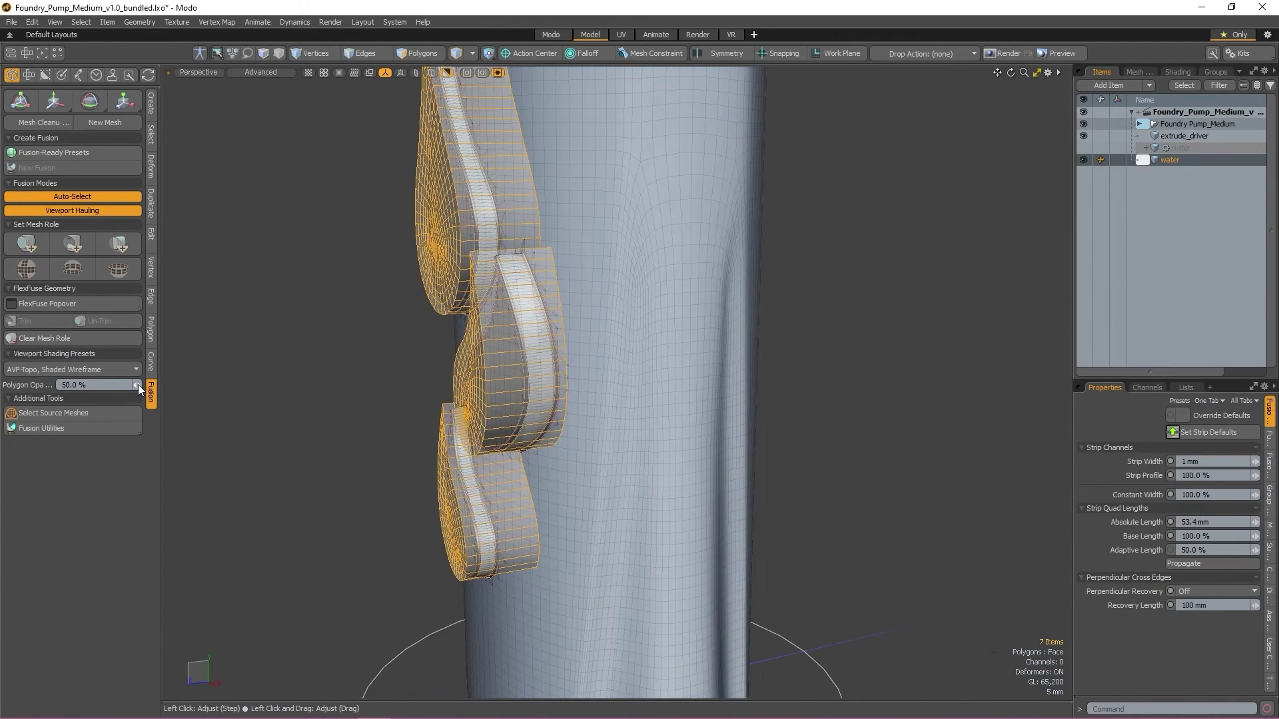
{"action": "mouse_move", "coordinate": [138, 386]}
{"action": "left_mouse_down"}
{"action": "mouse_move", "coordinate": [173, 386]}
{"action": "mouse_move", "coordinate": [73, 386]}
{"action": "mouse_move", "coordinate": [172, 385]}
{"action": "mouse_move", "coordinate": [137, 386]}
{"action": "left_mouse_up"}
{"action": "scroll", "coordinate": [645, 448], "scroll_direction": "down", "scroll_amount": 3}
Reposition the selected water drops mesh on the front of the bottle with the Move tool
{"action": "key", "text": "w"}
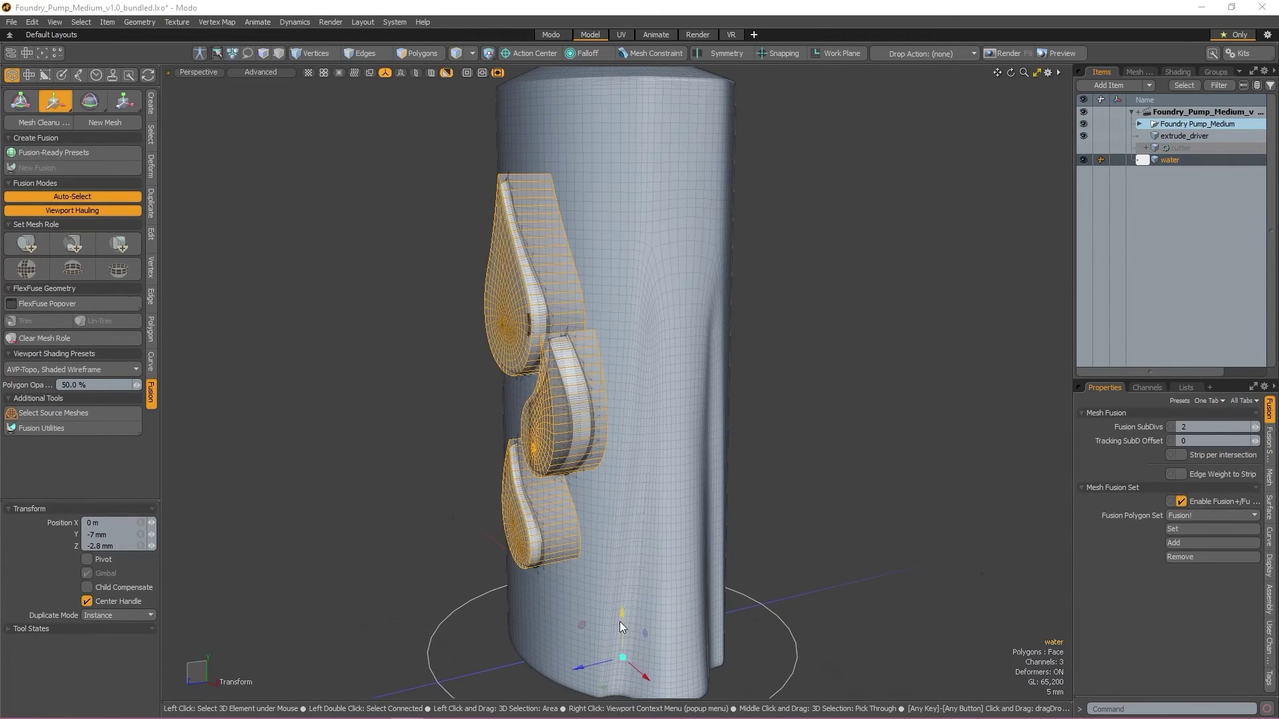
{"action": "mouse_move", "coordinate": [622, 630]}
{"action": "left_mouse_down"}
{"action": "mouse_move", "coordinate": [615, 619]}
{"action": "mouse_move", "coordinate": [609, 635]}
{"action": "left_mouse_up"}
{"action": "left_click_drag", "start_coordinate": [519, 533], "coordinate": [594, 586], "text": "alt"}
{"action": "key", "text": "e"}
{"action": "key", "text": "w"}
{"action": "left_click_drag", "start_coordinate": [580, 654], "coordinate": [522, 651]}
Rotate the water drops mesh against the bottle's front, and return to the Move tool
{"action": "key", "text": "e"}
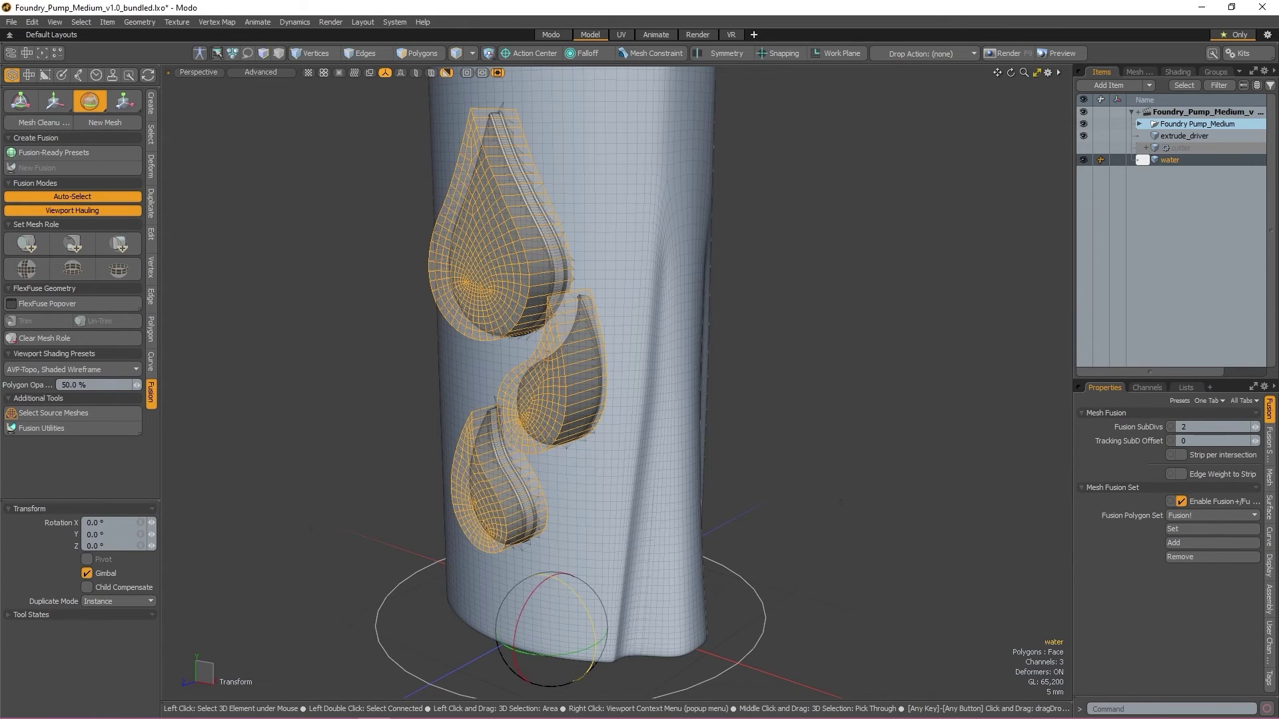
{"action": "left_click_drag", "start_coordinate": [576, 599], "coordinate": [554, 630]}
{"action": "key", "text": "w"}
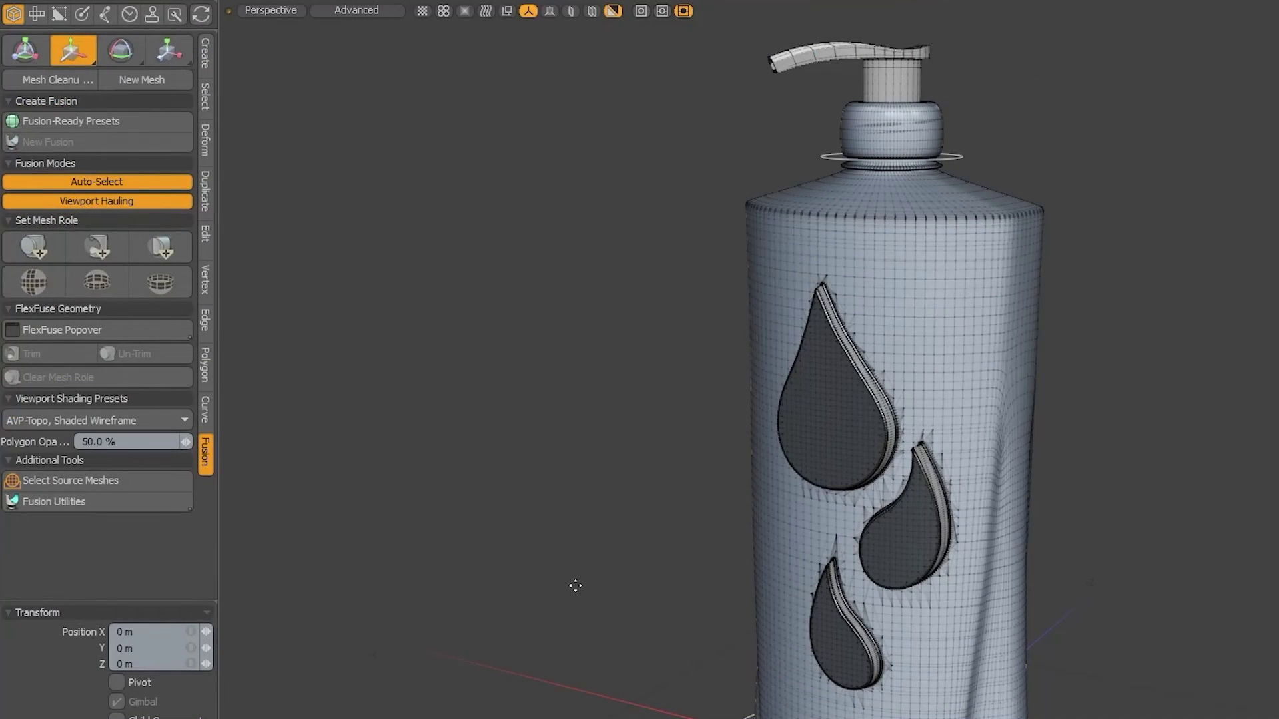
Select the water mesh and duplicate it as a primary fusion mesh with the Fusion Utilities
{"action": "left_click", "coordinate": [105, 505]}
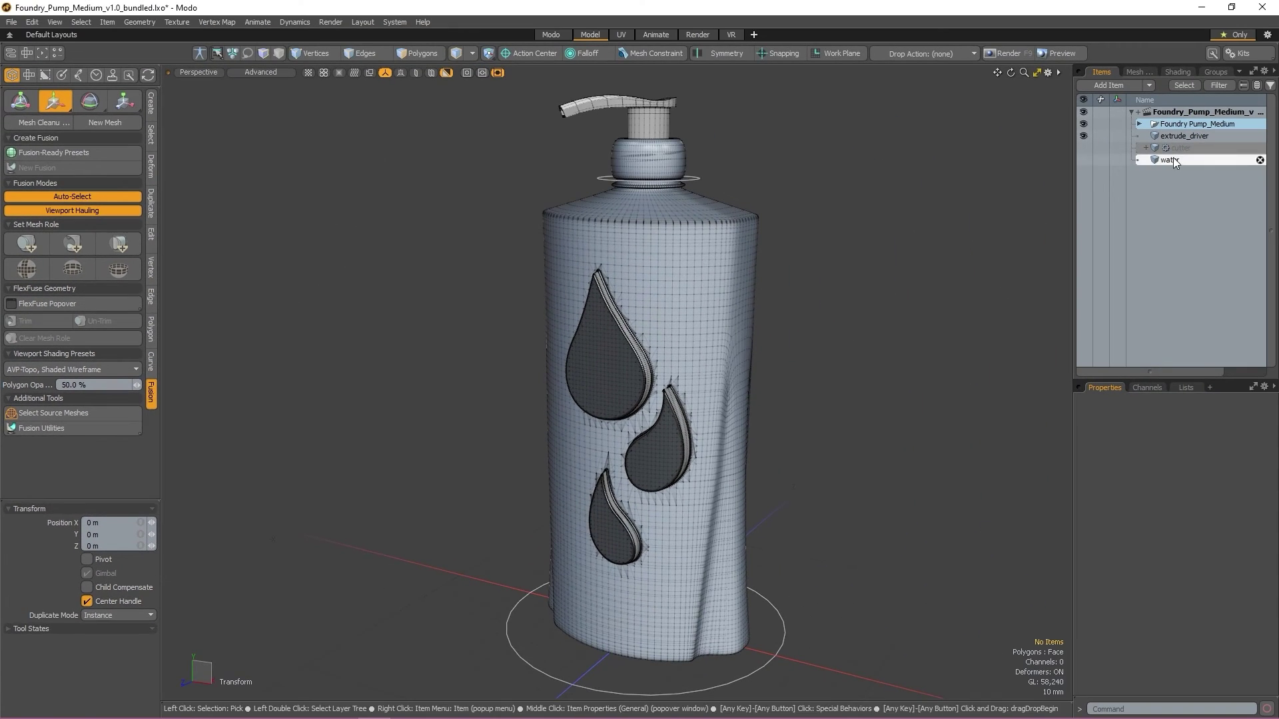
{"action": "left_click", "coordinate": [1099, 300]}
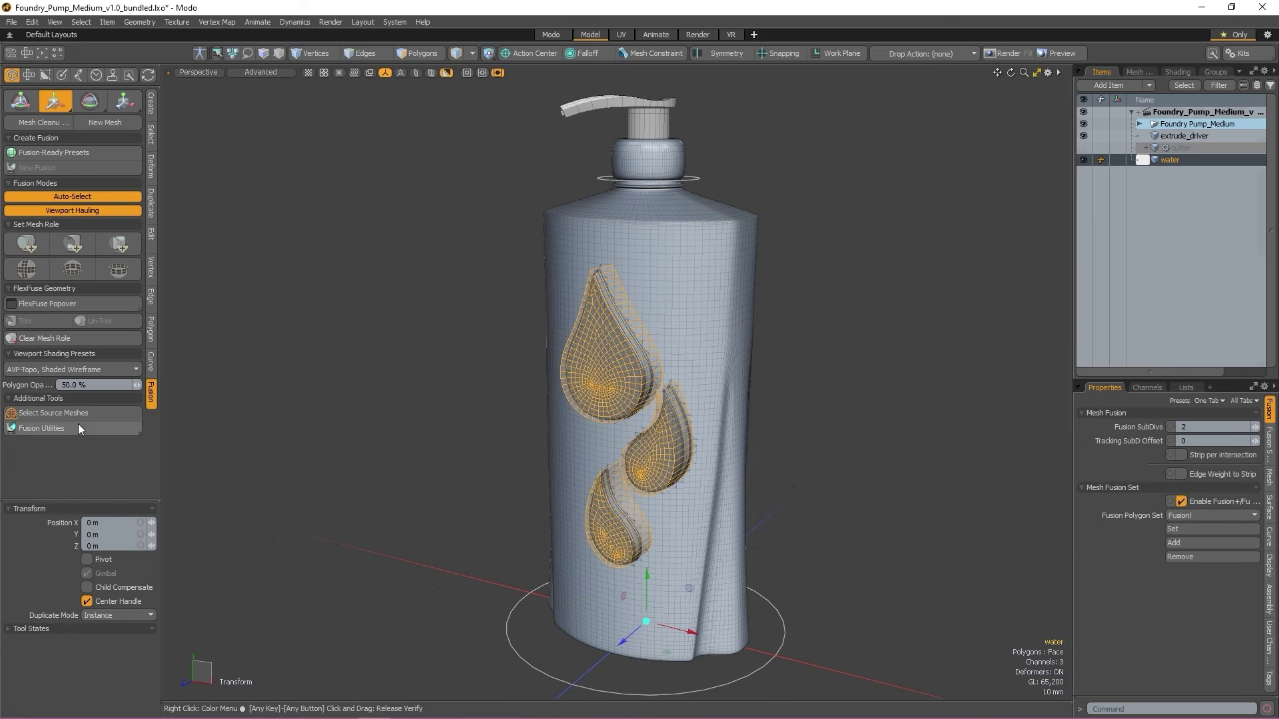
{"action": "left_click", "coordinate": [80, 428]}
{"action": "left_click", "coordinate": [180, 325]}
Move the duplicated water drops down, and scale them uniformly to 46.5%
{"action": "left_click_drag", "start_coordinate": [623, 596], "coordinate": [594, 652]}
{"action": "key", "text": "r"}
{"action": "left_click_drag", "start_coordinate": [736, 532], "coordinate": [454, 528]}
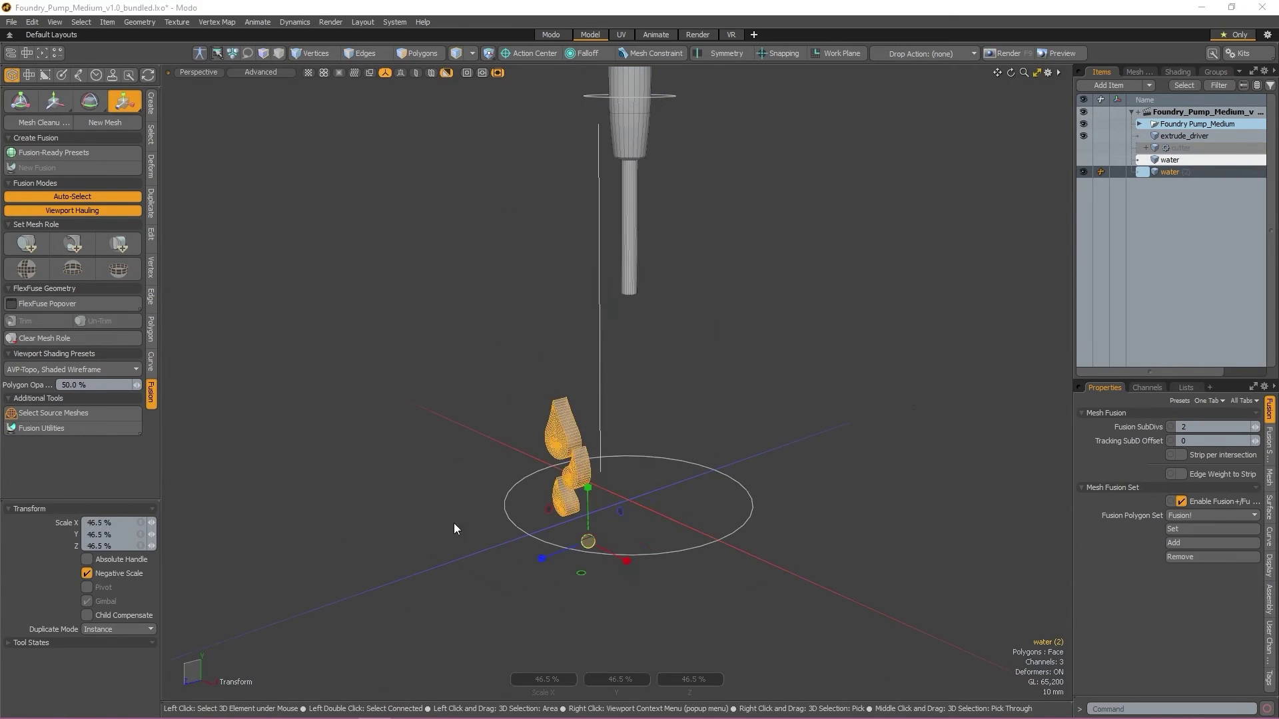
Move the small duplicated drops onto the bottle's front near its base, below the original drops
{"action": "key", "text": "w"}
{"action": "left_click_drag", "start_coordinate": [586, 542], "coordinate": [628, 531]}
{"action": "key", "text": "e"}
{"action": "left_click_drag", "start_coordinate": [736, 532], "coordinate": [648, 559], "text": "alt"}
{"action": "left_click_drag", "start_coordinate": [706, 513], "coordinate": [793, 505], "text": "alt"}
{"action": "key", "text": "w"}
{"action": "left_click_drag", "start_coordinate": [599, 561], "coordinate": [609, 574]}
Select the original large water drops, and duplicate them as a regular mesh outside the fusion with the Fusion Utilities
{"action": "left_click_drag", "start_coordinate": [609, 500], "coordinate": [644, 477], "text": "alt"}
{"action": "right_click_drag", "start_coordinate": [645, 477], "coordinate": [570, 479], "text": "alt"}
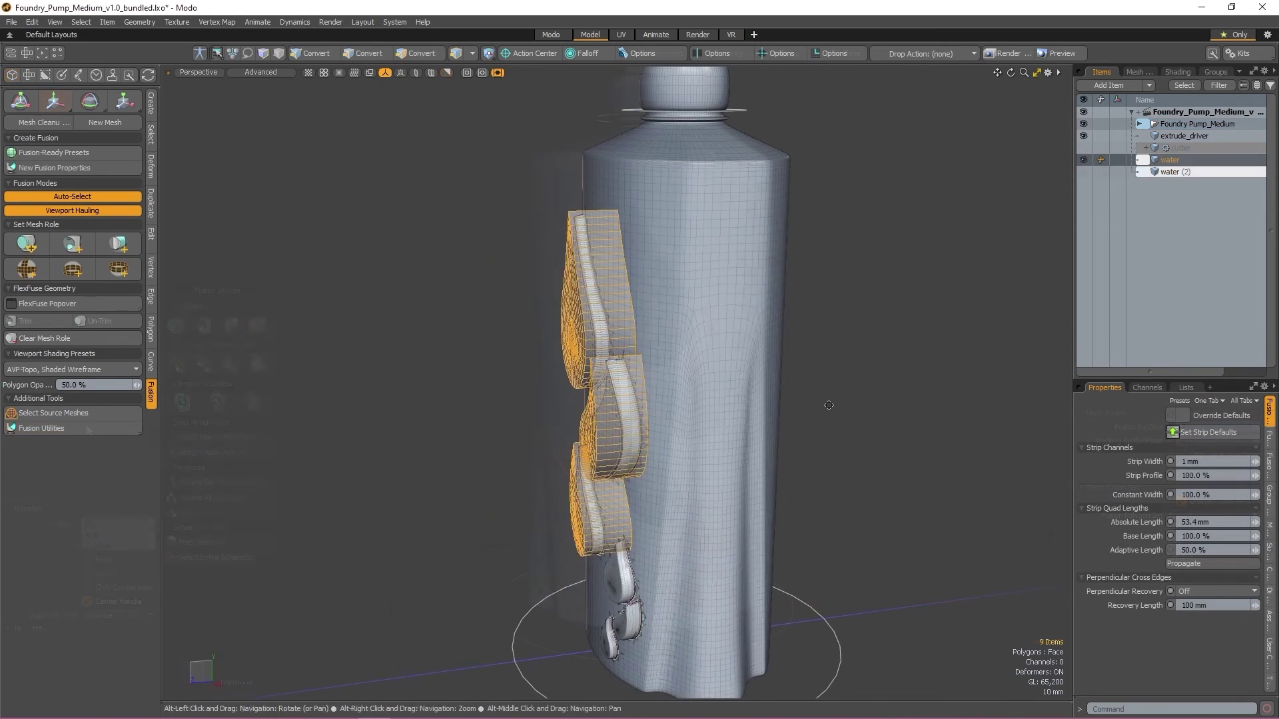
{"action": "right_click_drag", "start_coordinate": [838, 410], "coordinate": [816, 410], "text": "alt"}
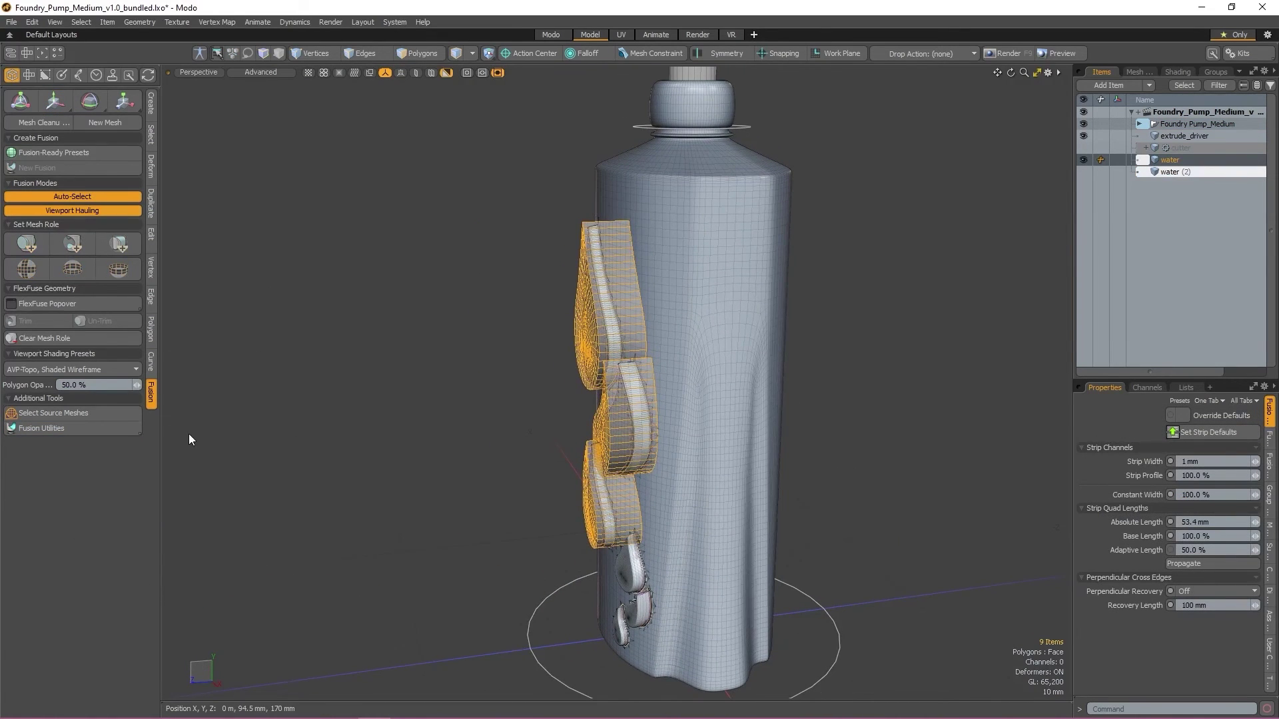
{"action": "left_click", "coordinate": [119, 429]}
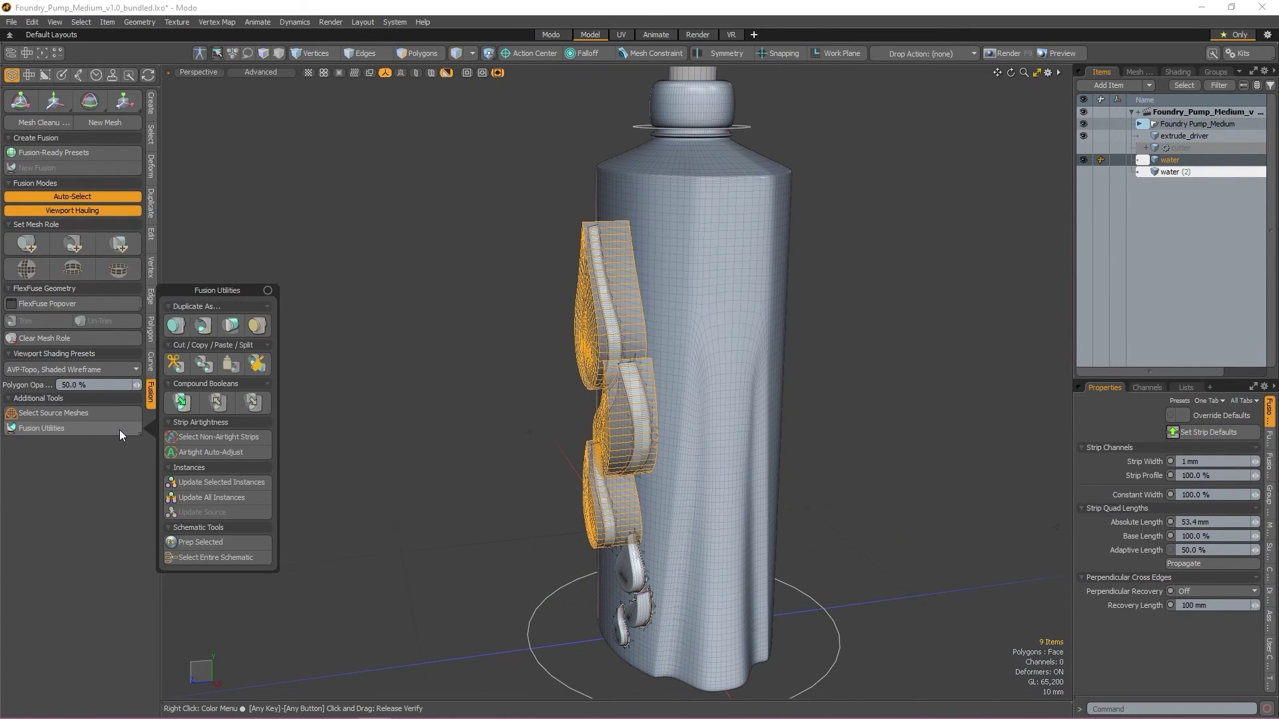
{"action": "left_click", "coordinate": [256, 325]}
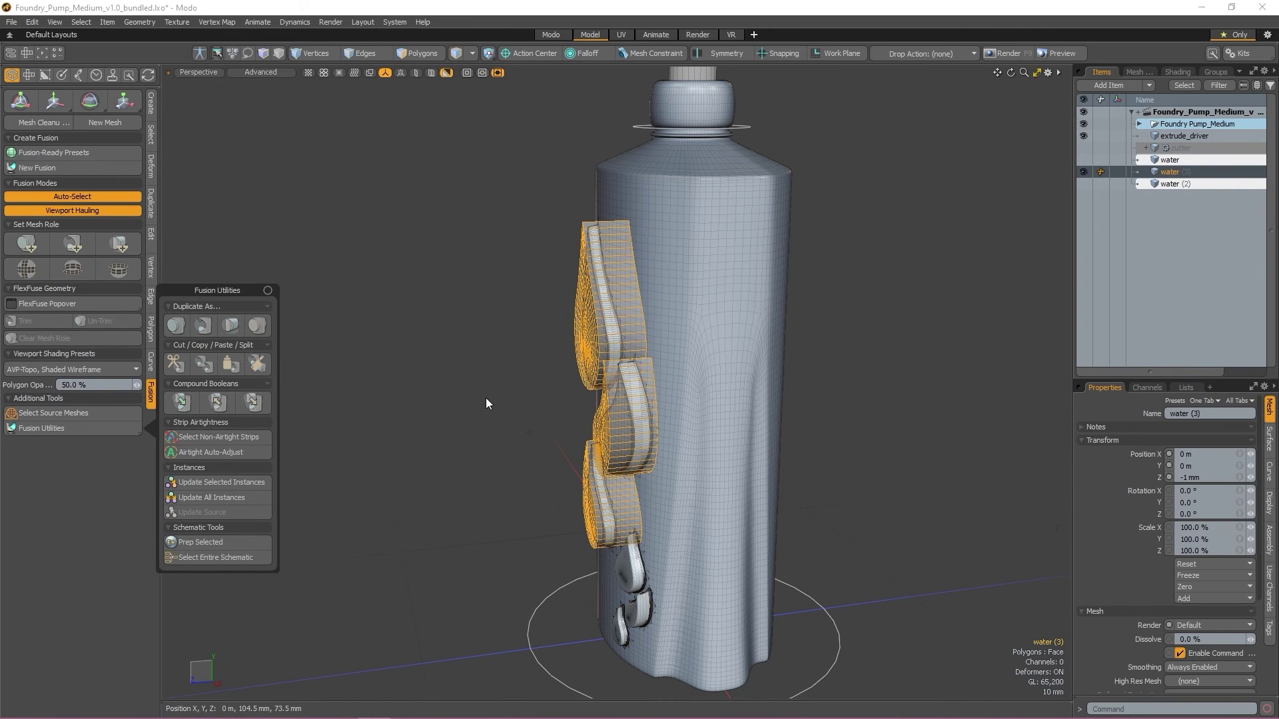
Move the regular mesh copy of the large water drops outward, away from the bottle's front
{"action": "key", "text": "w"}
{"action": "left_click_drag", "start_coordinate": [628, 636], "coordinate": [513, 649]}
{"action": "left_click_drag", "start_coordinate": [513, 649], "coordinate": [763, 580], "text": "alt"}
{"action": "left_click_drag", "start_coordinate": [763, 580], "coordinate": [830, 561]}
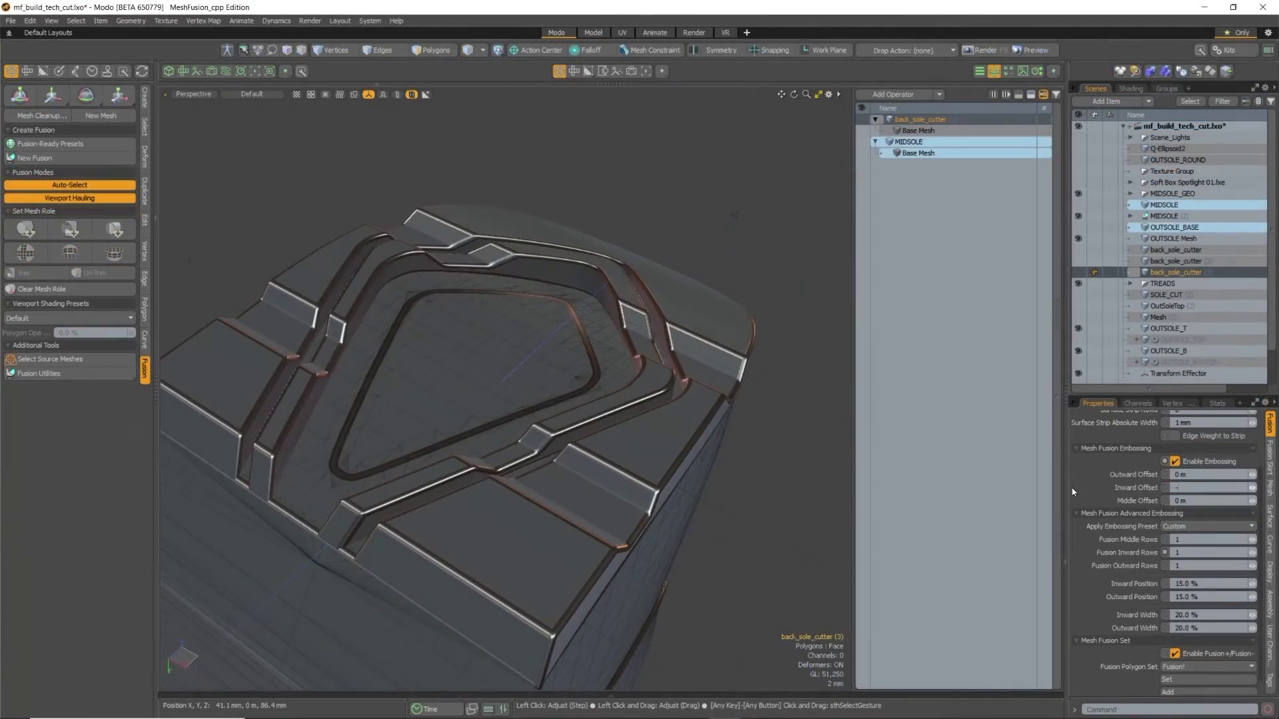
Duplicate Q-Ellipsoid2 with the Fusion Utilities, and fit the copy into the oval forefoot recess at about -7.7, 8.7, -69 mm
{"action": "left_click_drag", "start_coordinate": [693, 547], "coordinate": [419, 475], "text": "alt"}
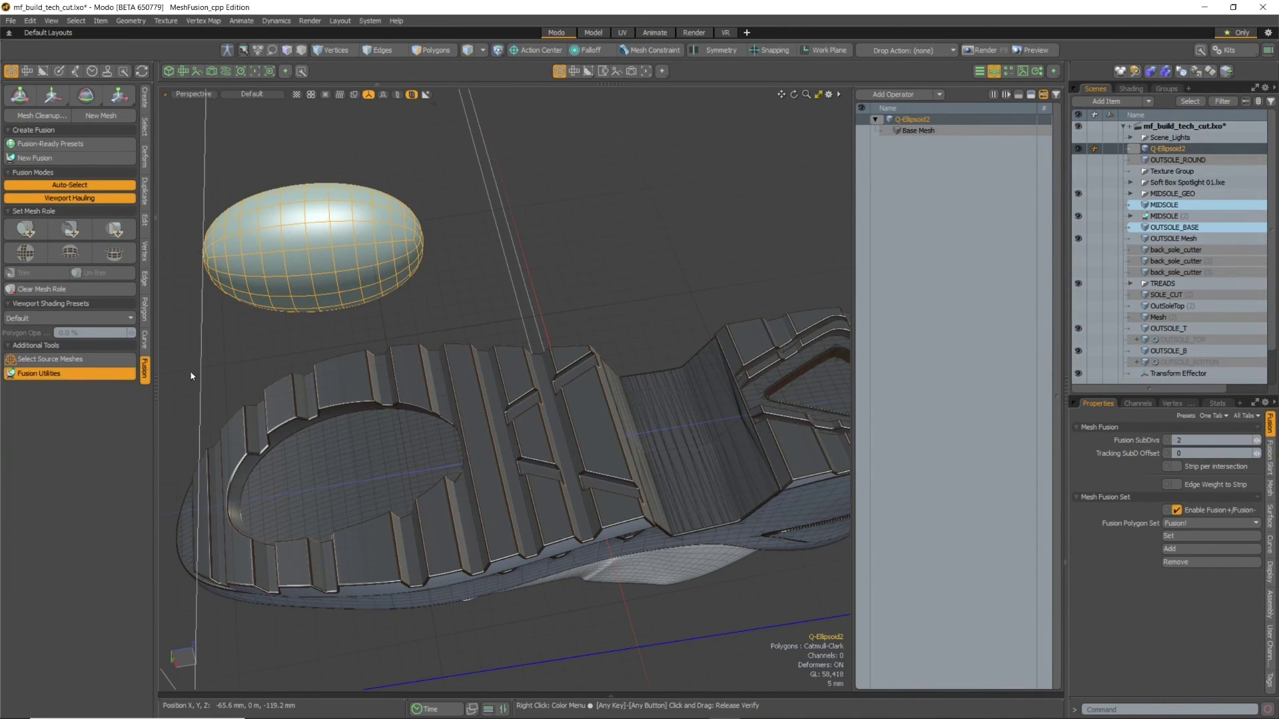
{"action": "left_click", "coordinate": [39, 373]}
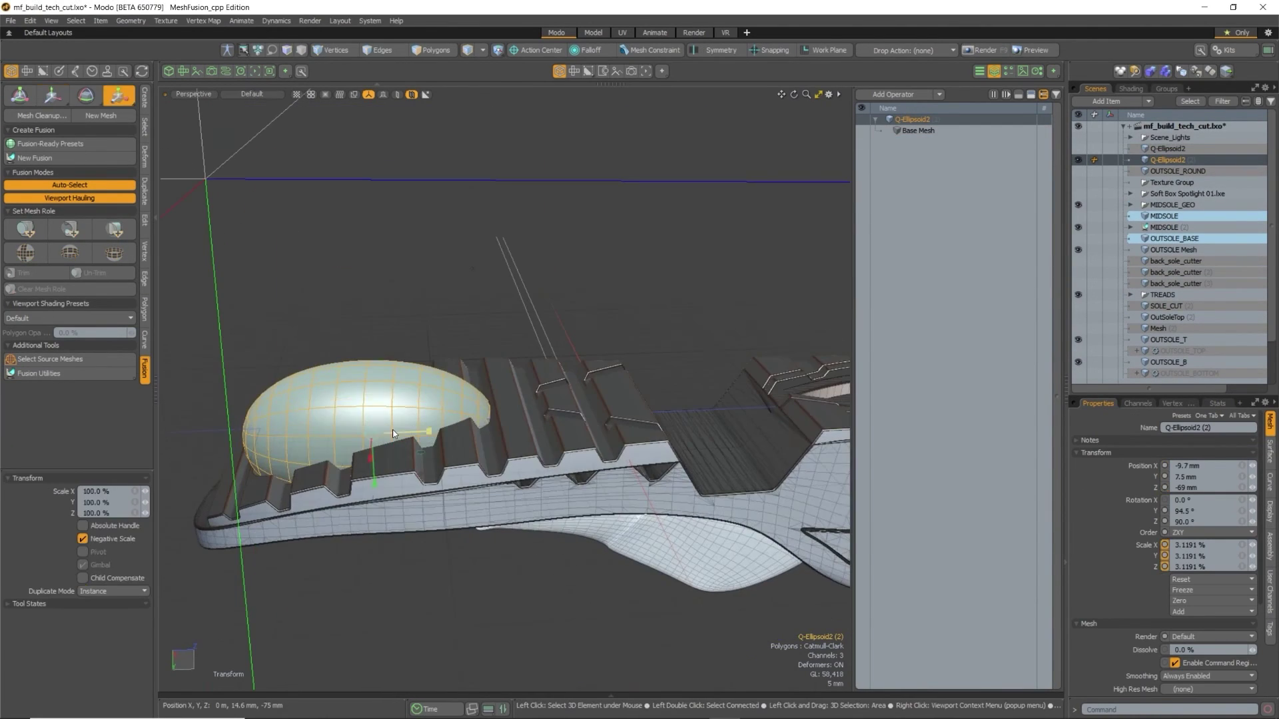
{"action": "left_click_drag", "start_coordinate": [365, 373], "coordinate": [397, 386]}
{"action": "key", "text": "e"}
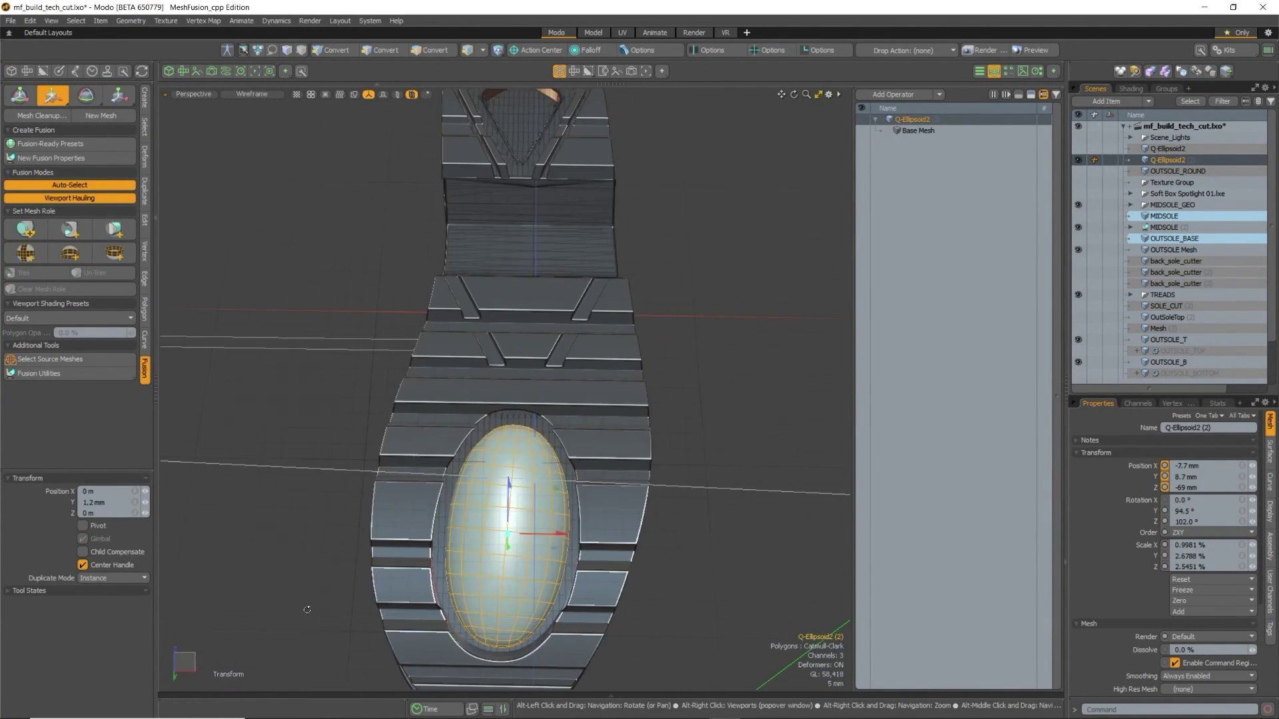
Add the ellipsoid copy to the MIDSOLE fusion as a surface strip in the forefoot recess
{"action": "left_click", "coordinate": [1192, 216], "text": "ctrl"}
{"action": "left_click", "coordinate": [25, 253]}
{"action": "left_click_drag", "start_coordinate": [313, 346], "coordinate": [466, 360], "text": "alt"}
Emboss the ellipsoid's surface strip with an inward offset of 4 mm and a middle offset of 2 mm
{"action": "left_click", "coordinate": [1269, 423]}
{"action": "left_click_drag", "start_coordinate": [1252, 487], "coordinate": [981, 479]}
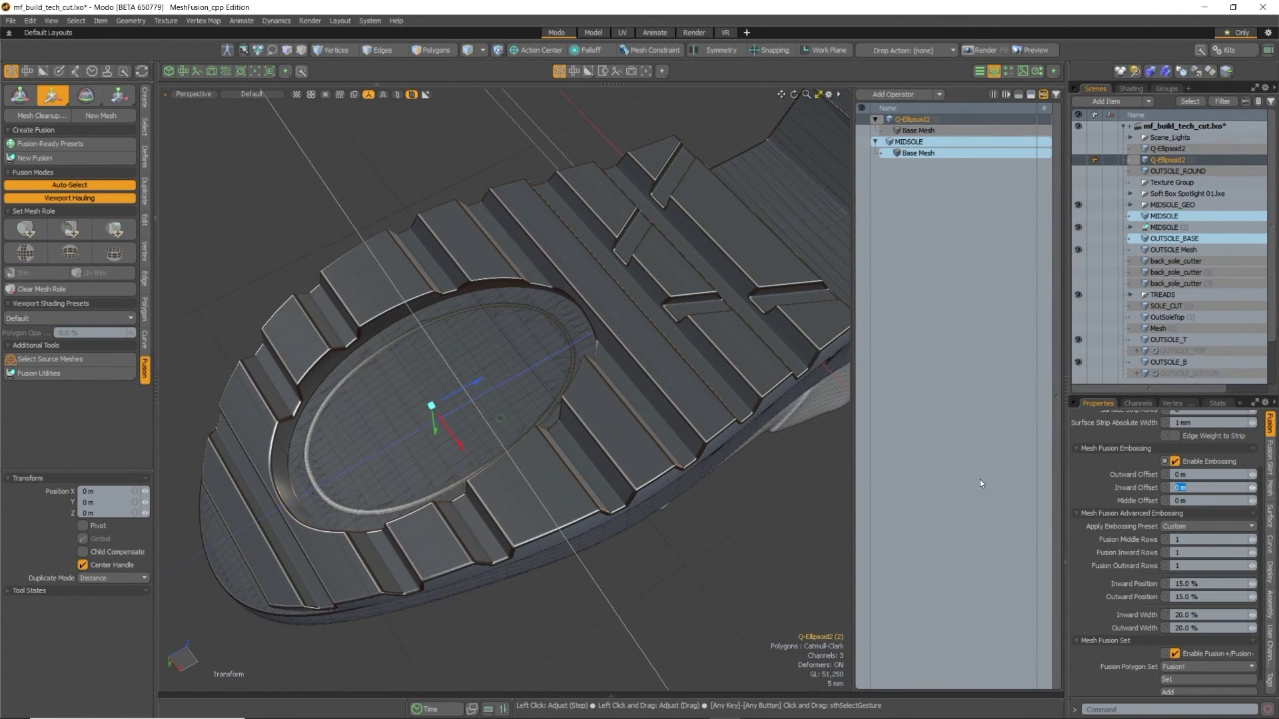
{"action": "left_click", "coordinate": [1189, 500]}
{"action": "type", "text": "2mm"}
{"action": "key", "text": "Return"}
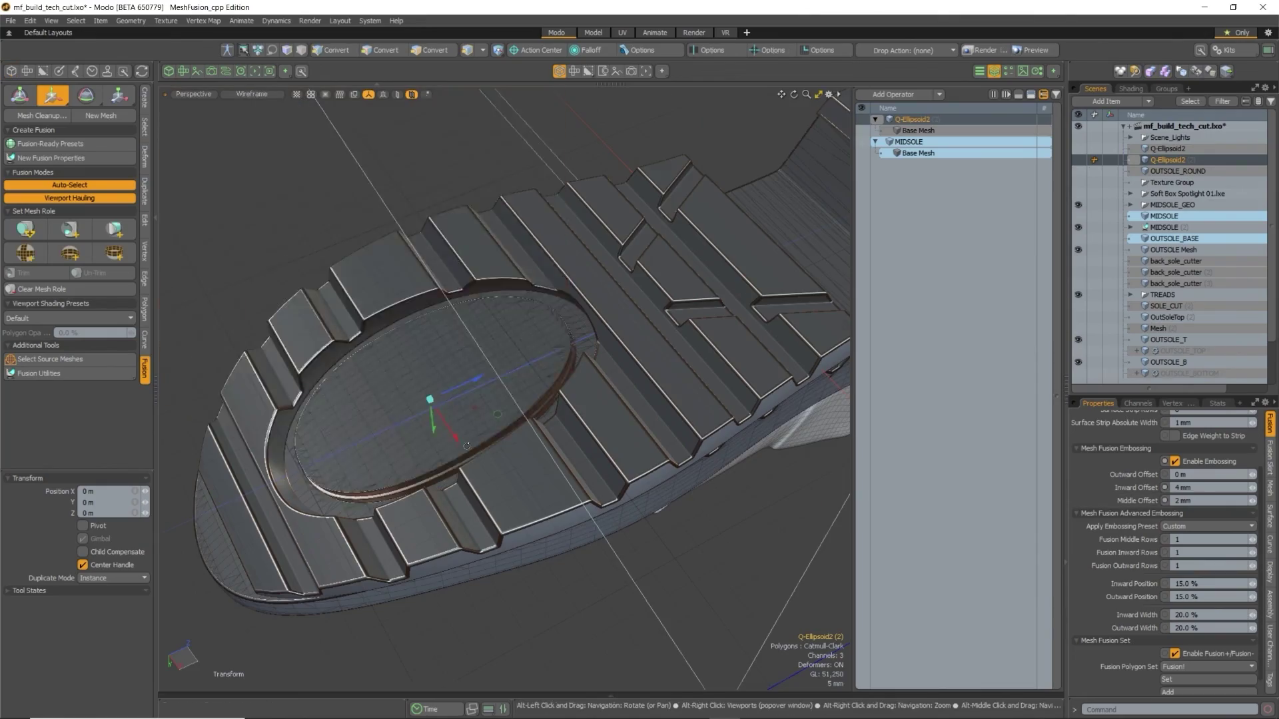
Add a Text mesh operation to the MODO_TEXT mesh, reading MODO at a size of 10 mm
{"action": "scroll", "coordinate": [400, 506], "scroll_direction": "up", "scroll_amount": 3}
{"action": "left_click_drag", "start_coordinate": [406, 506], "coordinate": [370, 514], "text": "alt"}
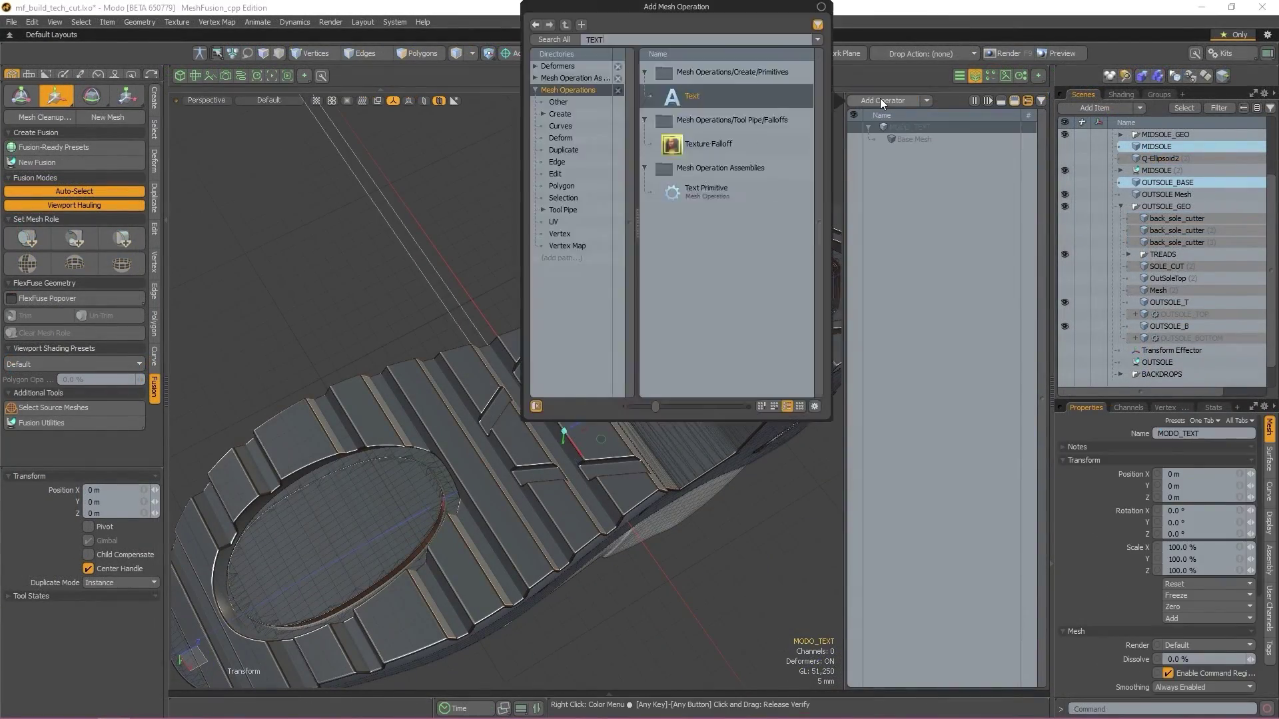
{"action": "left_click", "coordinate": [1142, 278]}
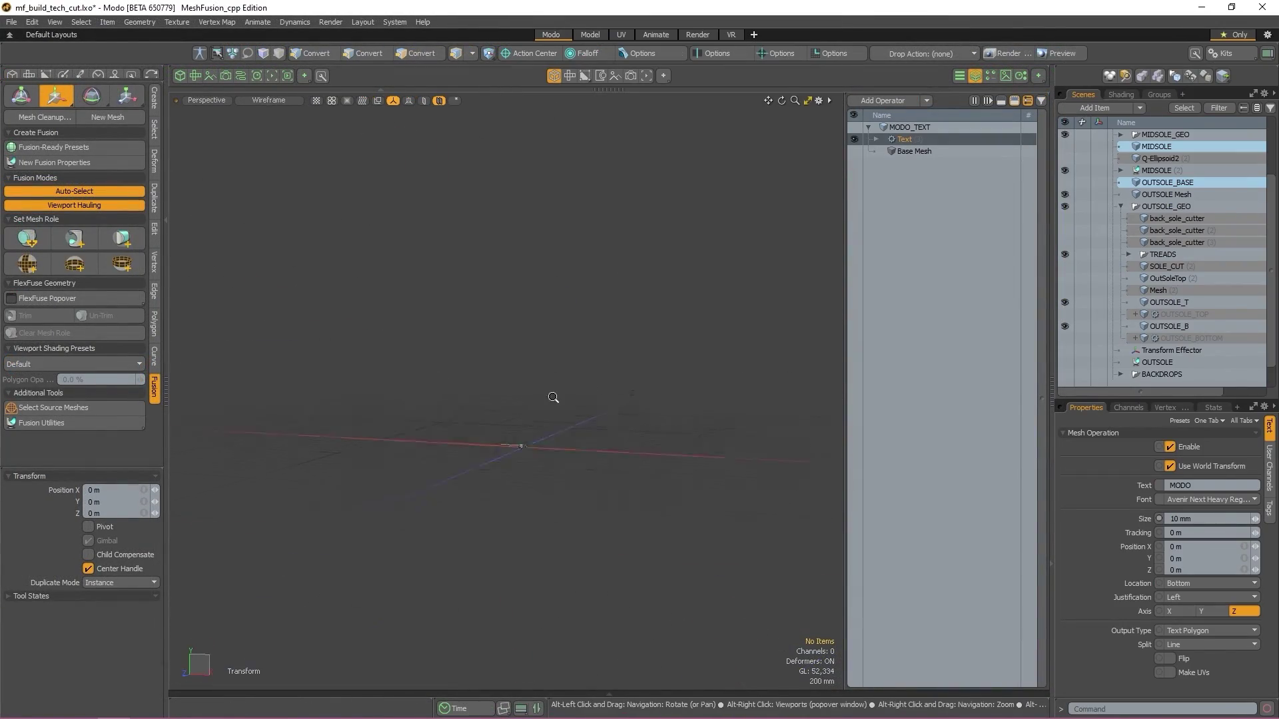
{"action": "left_click", "coordinate": [901, 101]}
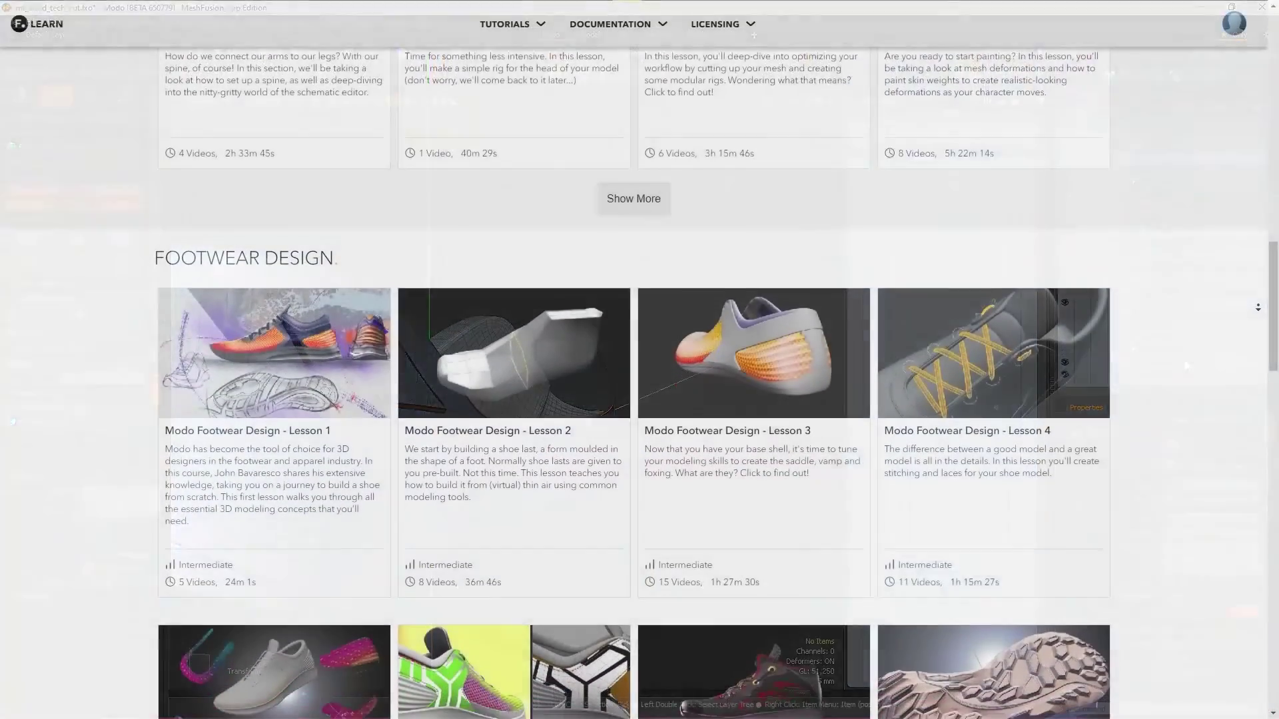
Switch to the Foundry Learn website, and look through the Modo footwear design and modeling, animation and lighting tutorials
{"action": "scroll", "coordinate": [1257, 307], "scroll_direction": "down", "scroll_amount": 2}
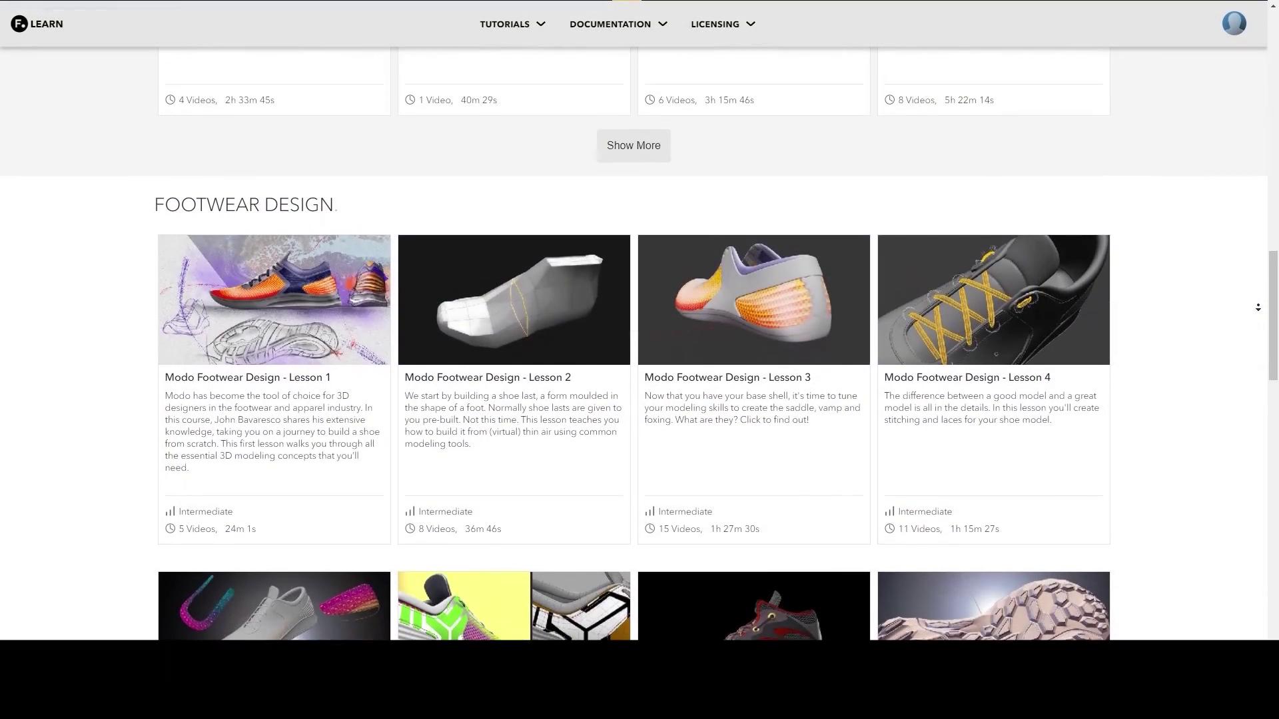
{"action": "scroll", "coordinate": [1257, 307], "scroll_direction": "down", "scroll_amount": 3}
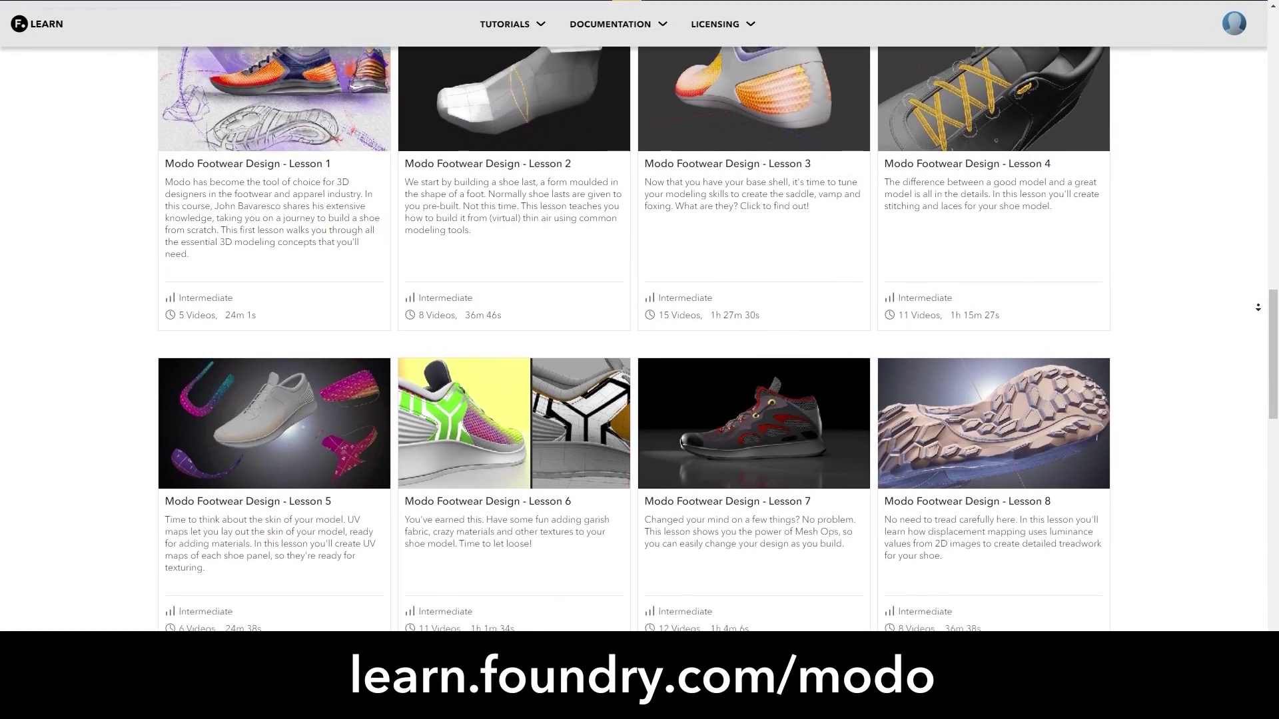
{"action": "scroll", "coordinate": [1257, 307], "scroll_direction": "down", "scroll_amount": 3}
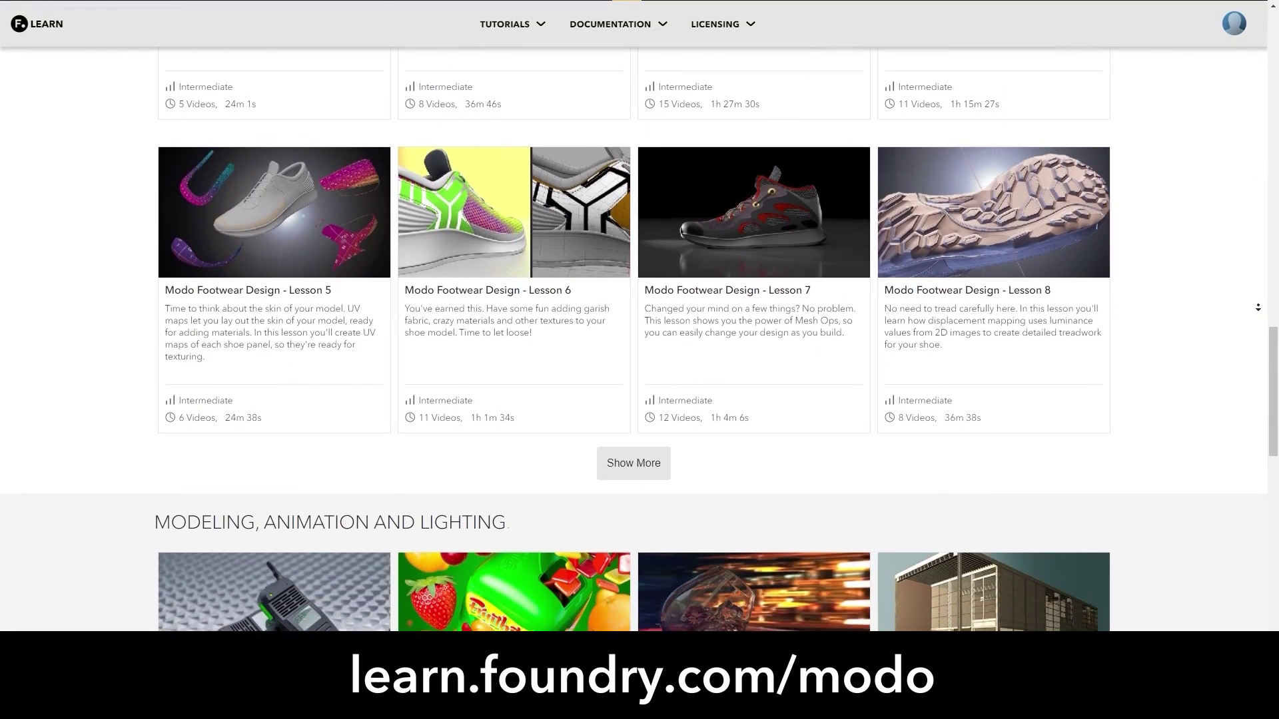
{"action": "scroll", "coordinate": [1258, 307], "scroll_direction": "down", "scroll_amount": 3}
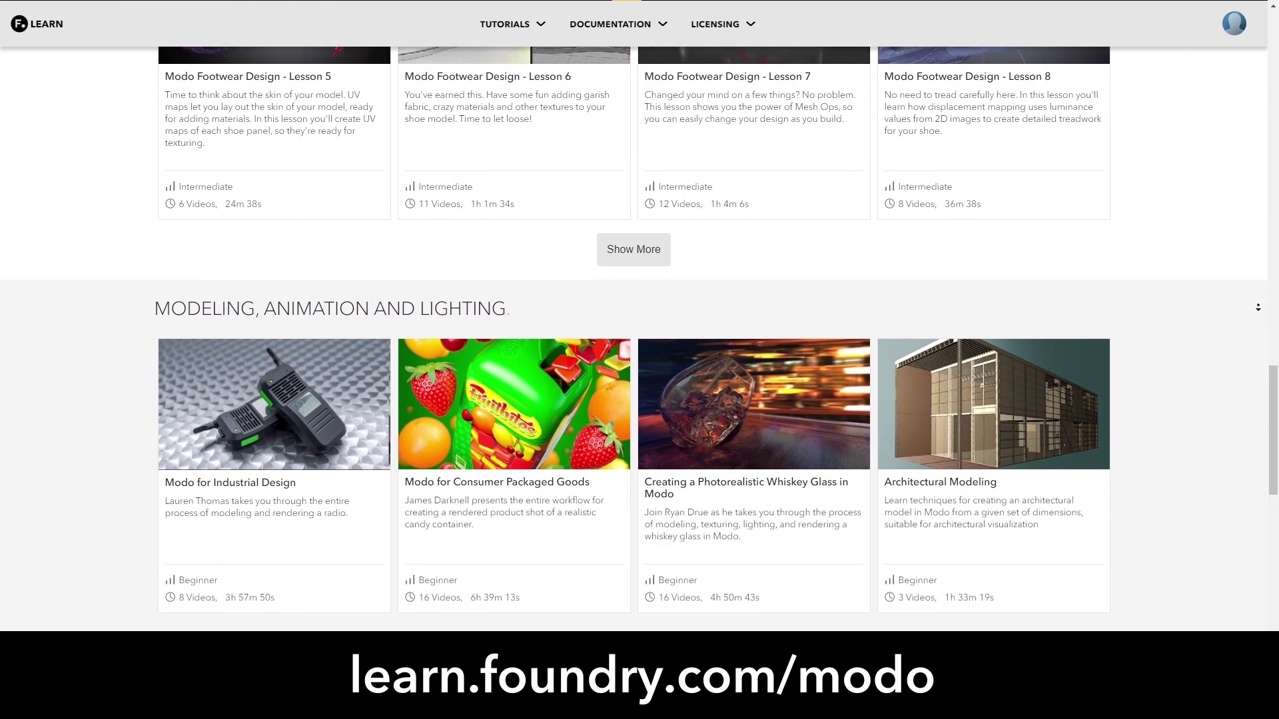